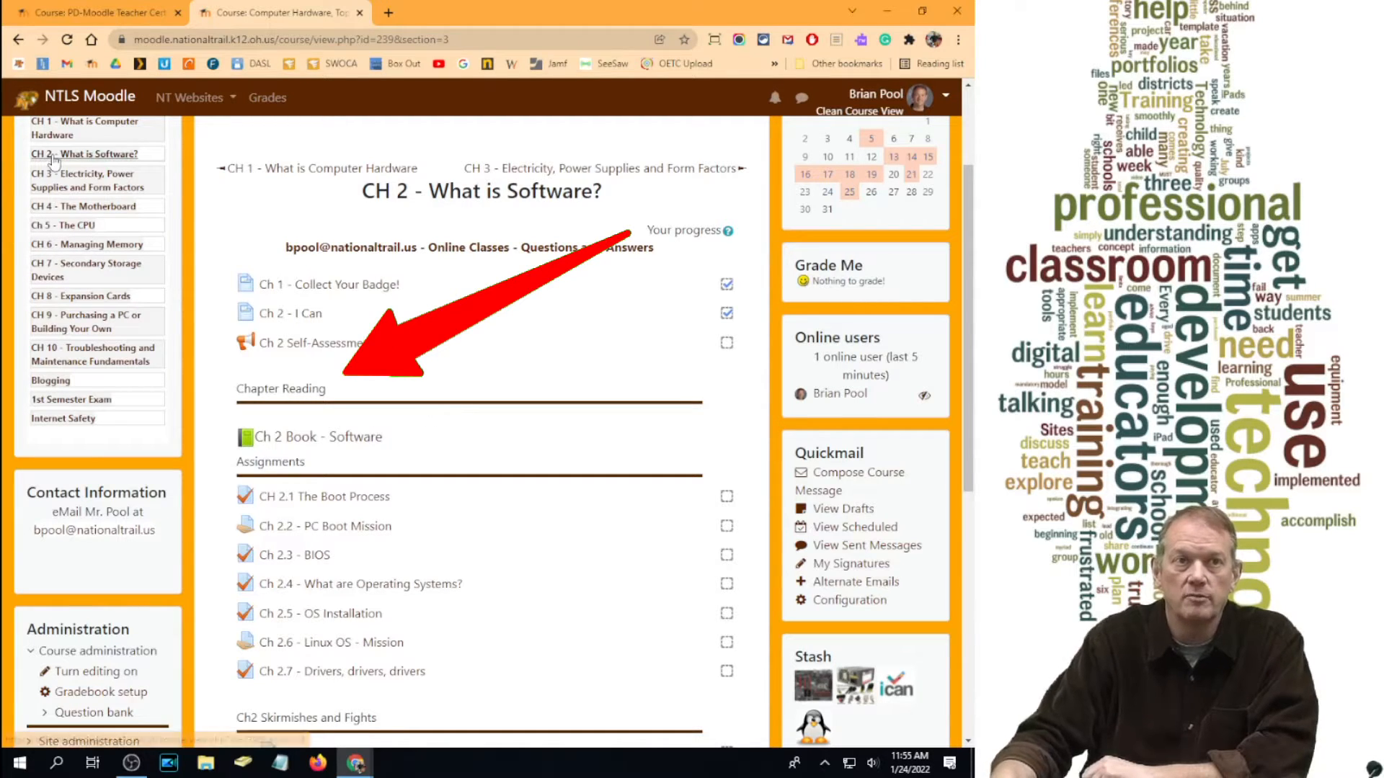
Step: Browse the CH 3 power supplies and CH 1 - What is Computer Hardware sections
left_click(86, 180)
scroll(230, 335, "down", 5)
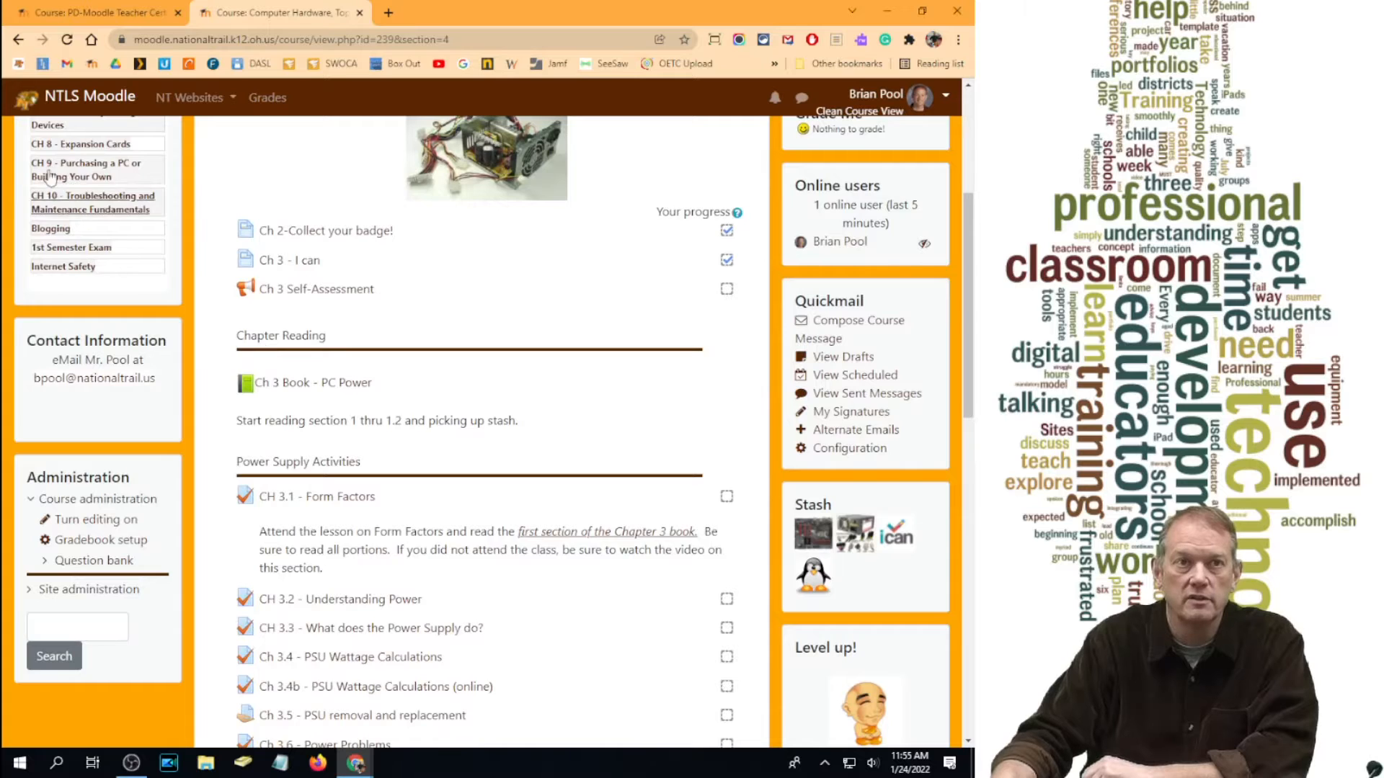
scroll(140, 335, "up", 4)
left_click(83, 280)
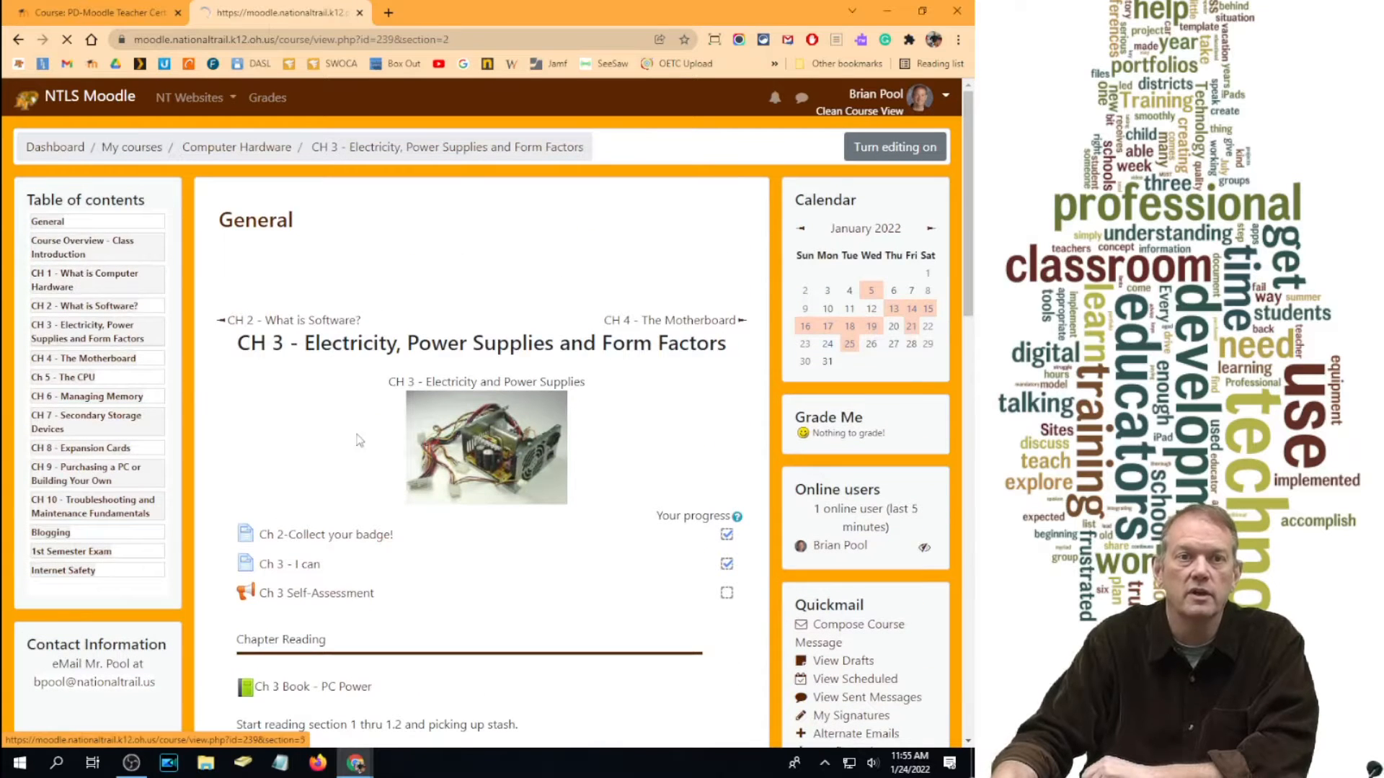
scroll(389, 443, "down", 2)
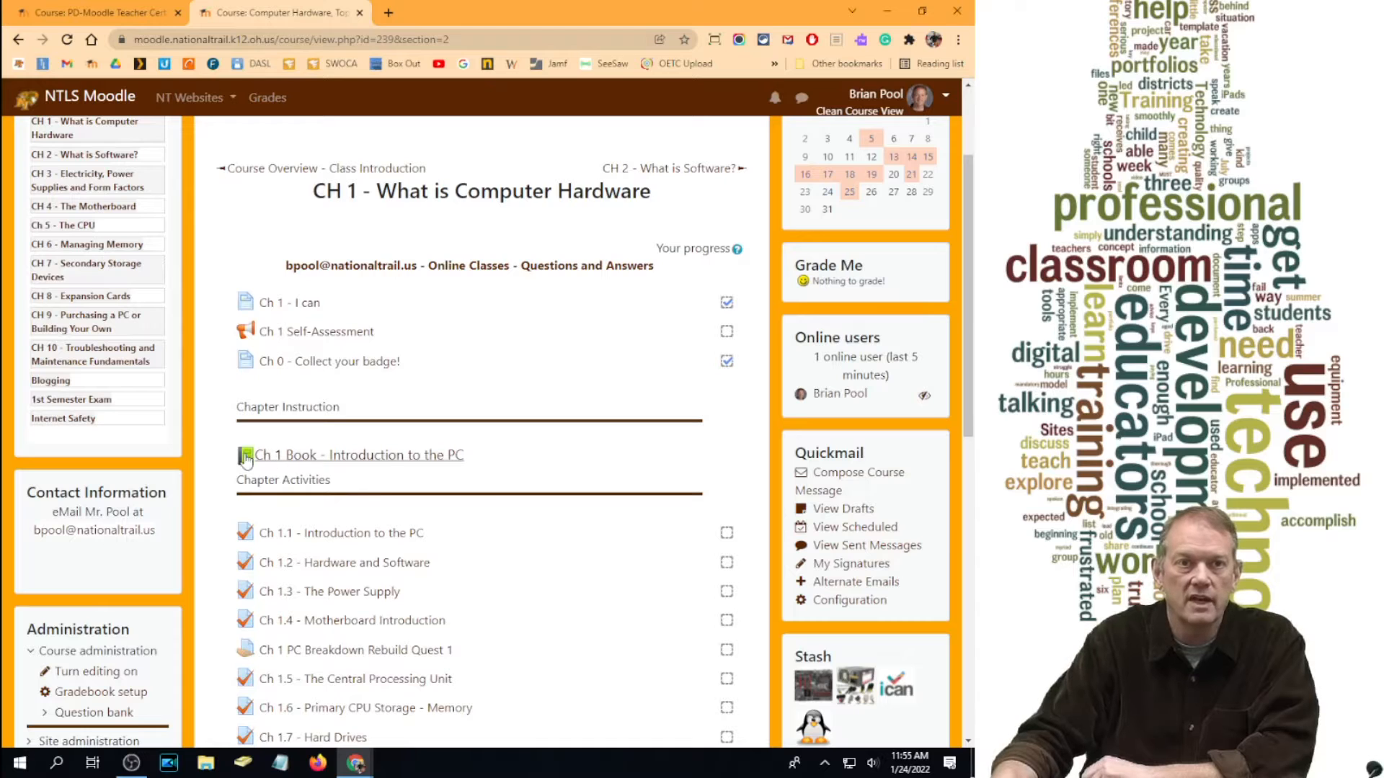
Step: Review the CH 2 - What is Software? section's Assignments, then bring up the Example Class course tab
left_click(84, 154)
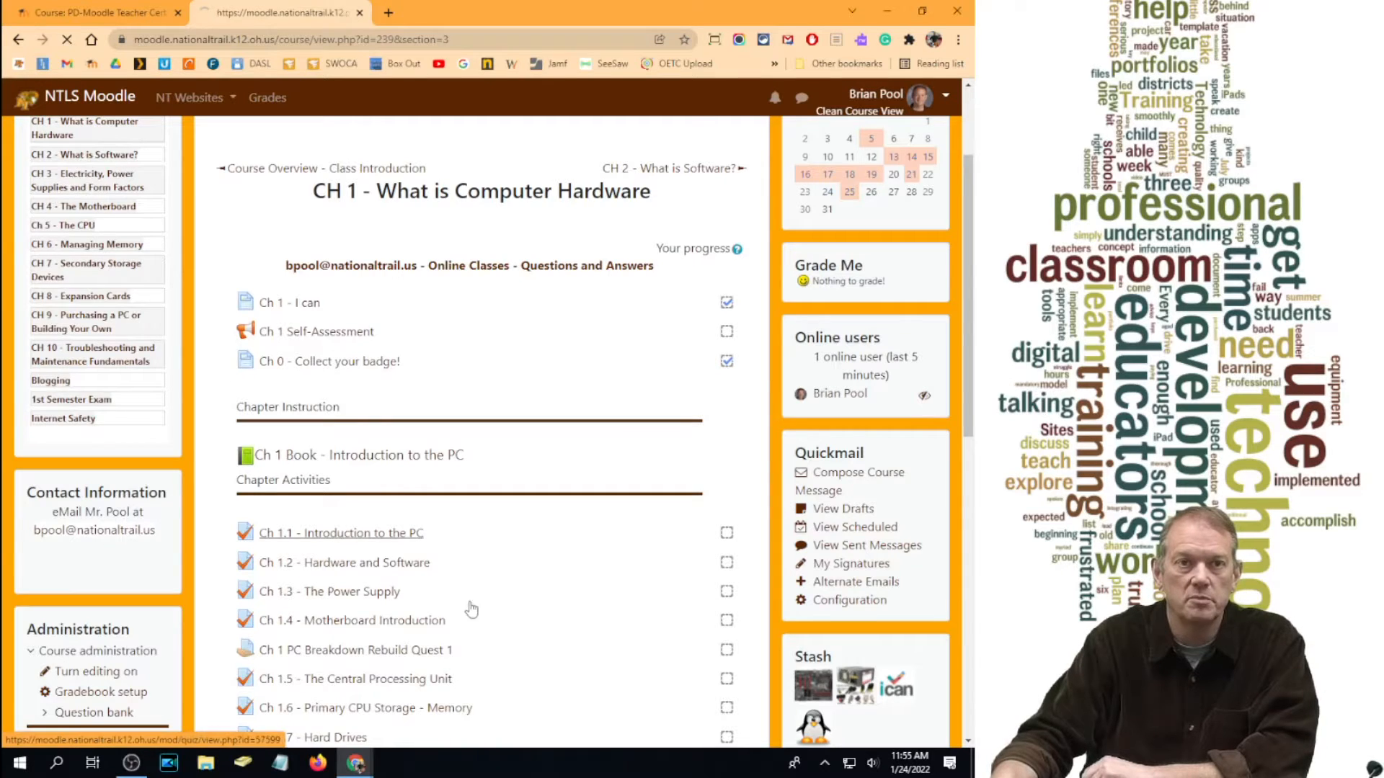
scroll(304, 545, "down", 2)
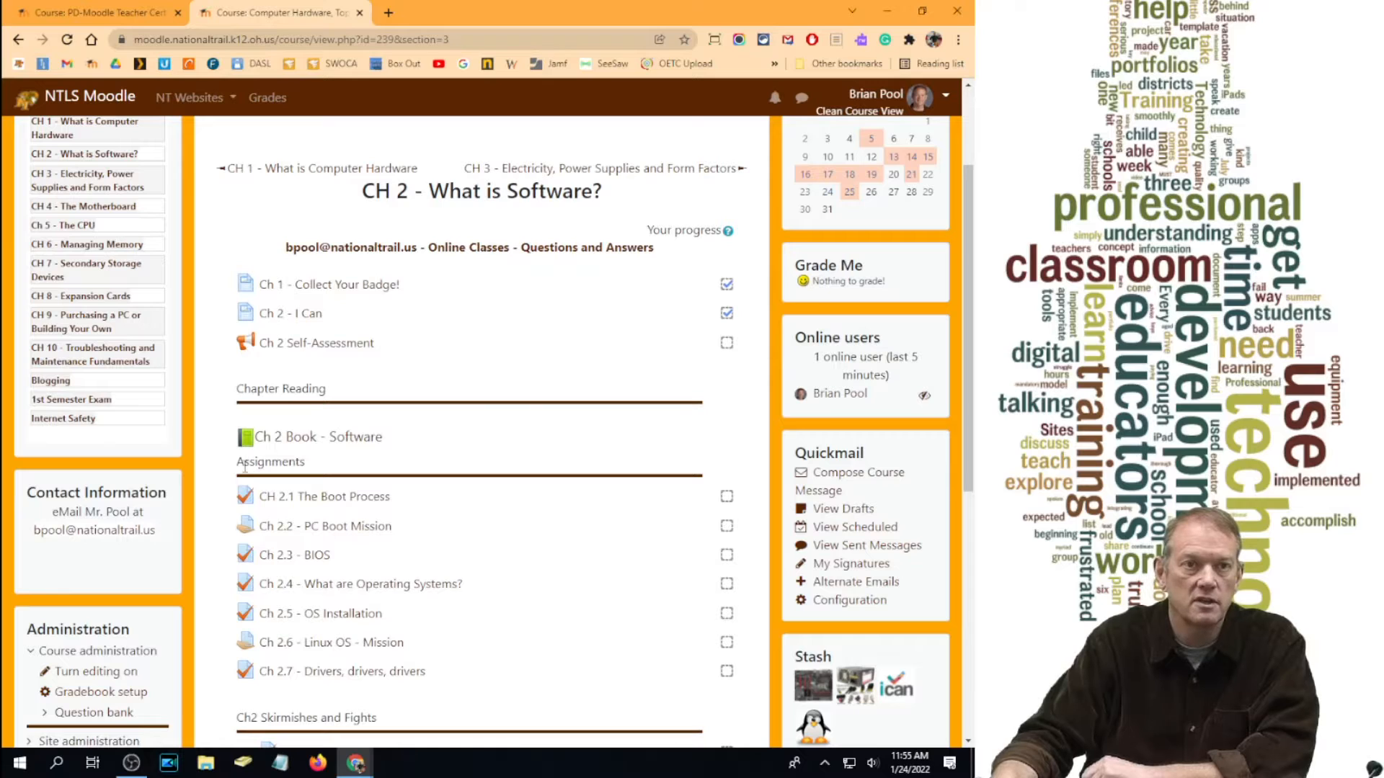
double_click(273, 466)
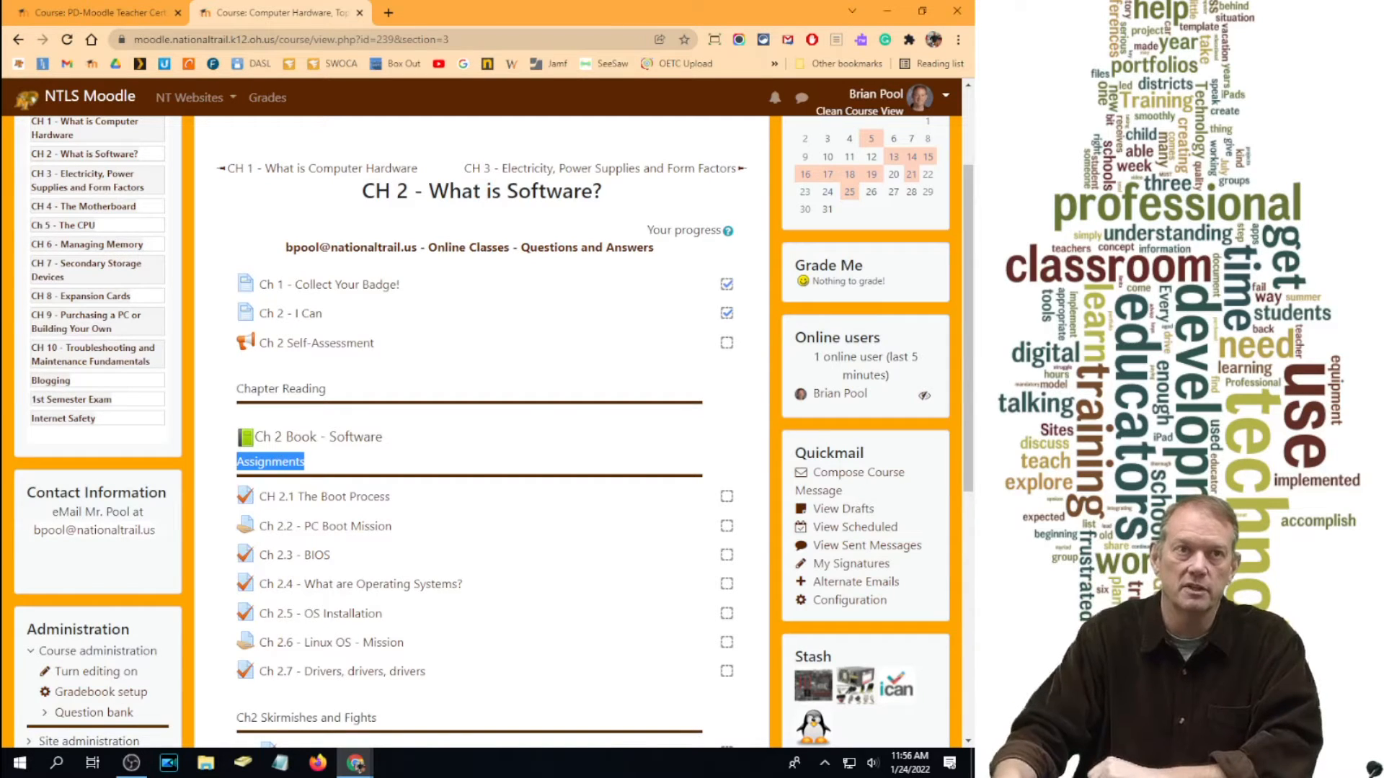
left_click(115, 15)
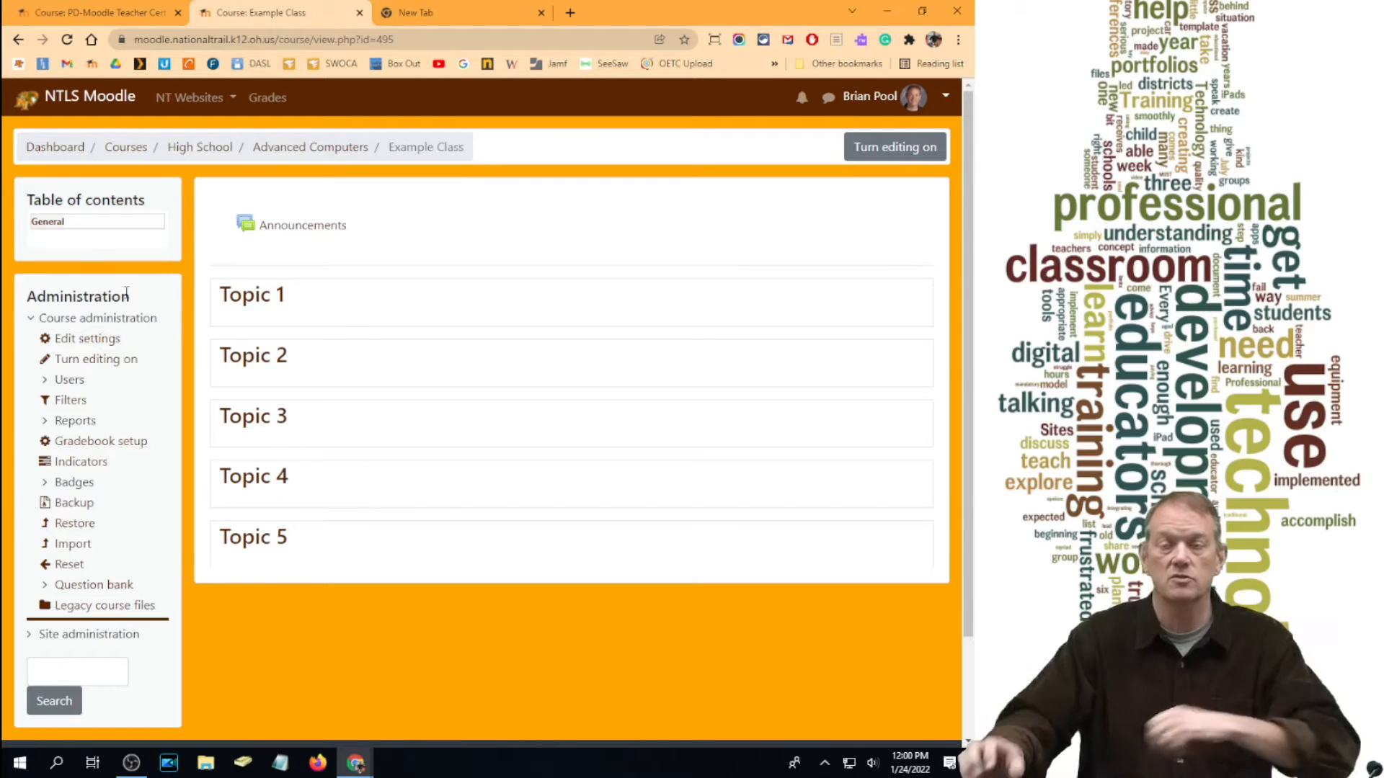
Step: With editing on, rename Topic 1 to 'Class Information', then switch to the PD-Moodle Teacher Cert tab
left_click(899, 151)
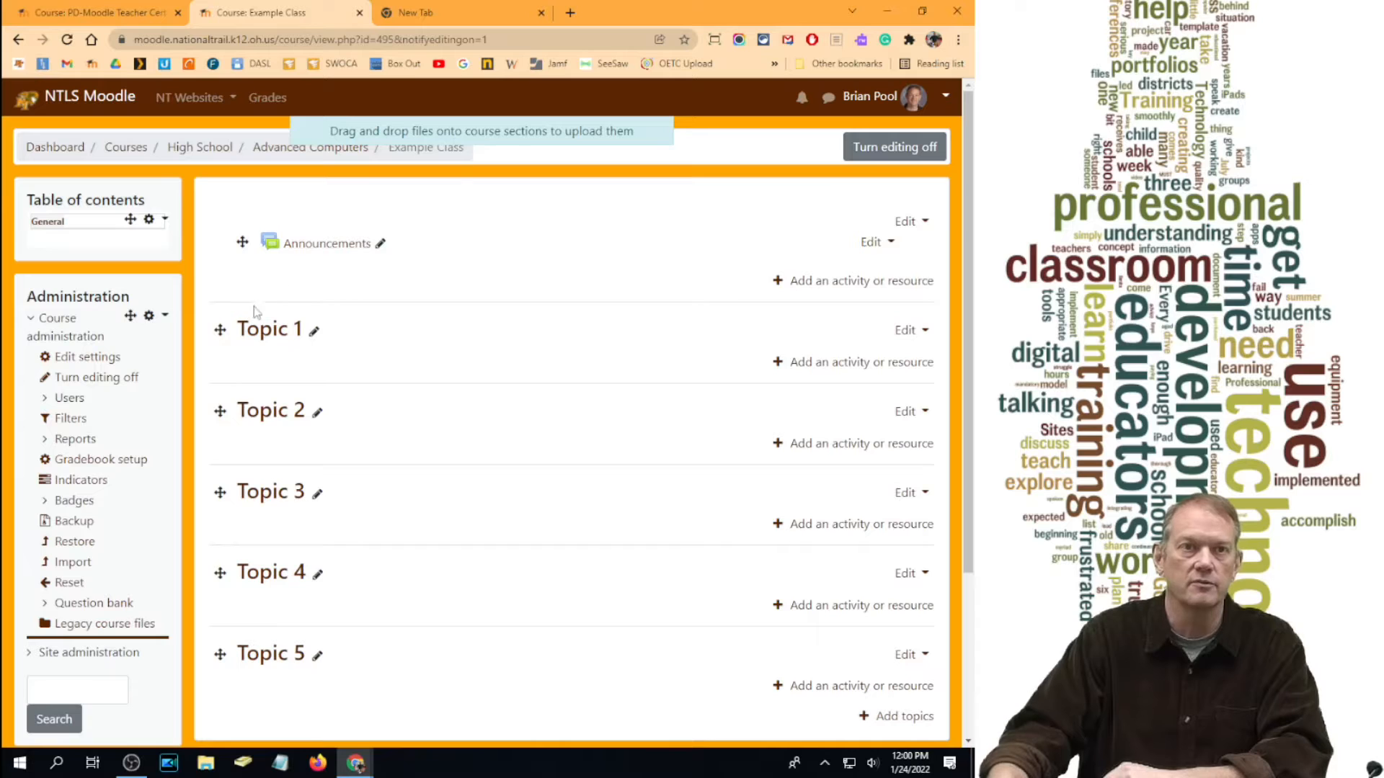
left_click(315, 333)
type("Class")
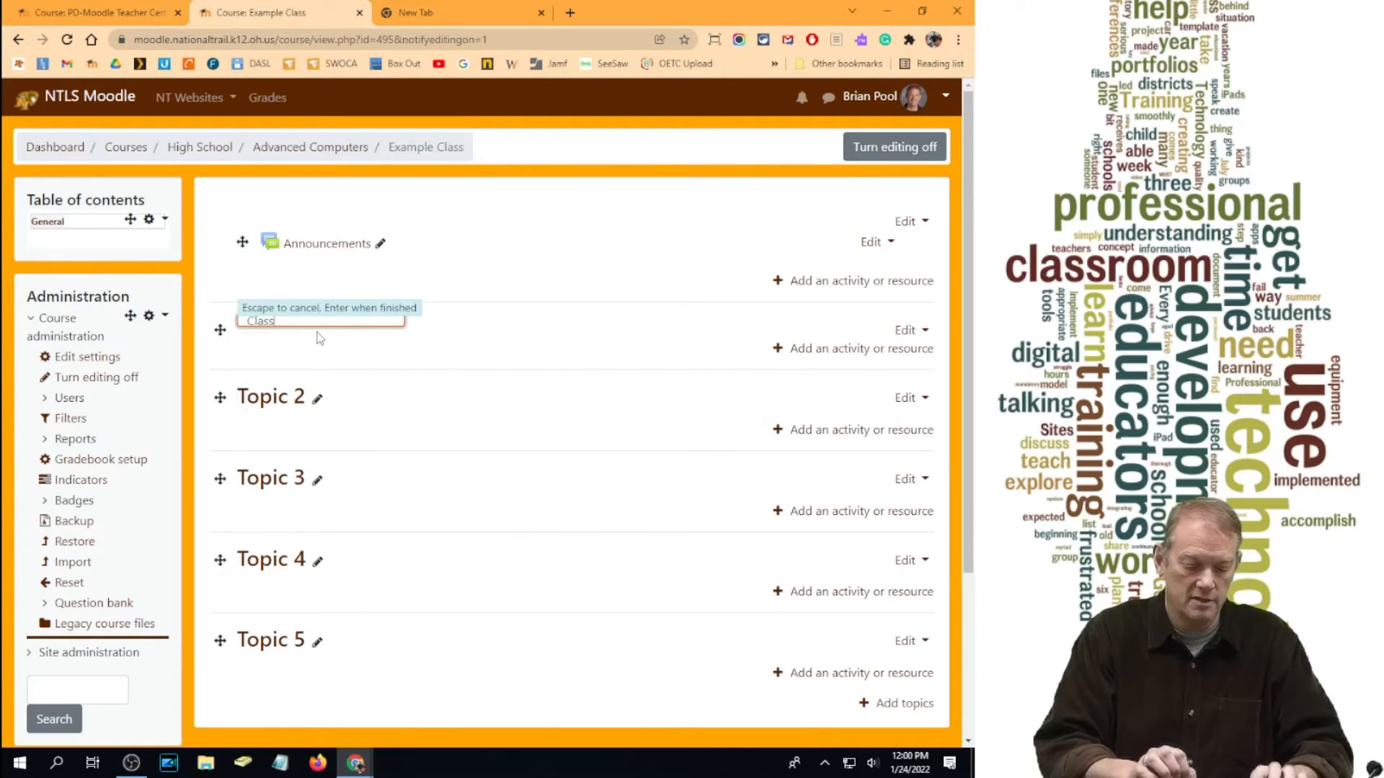
type(" Information")
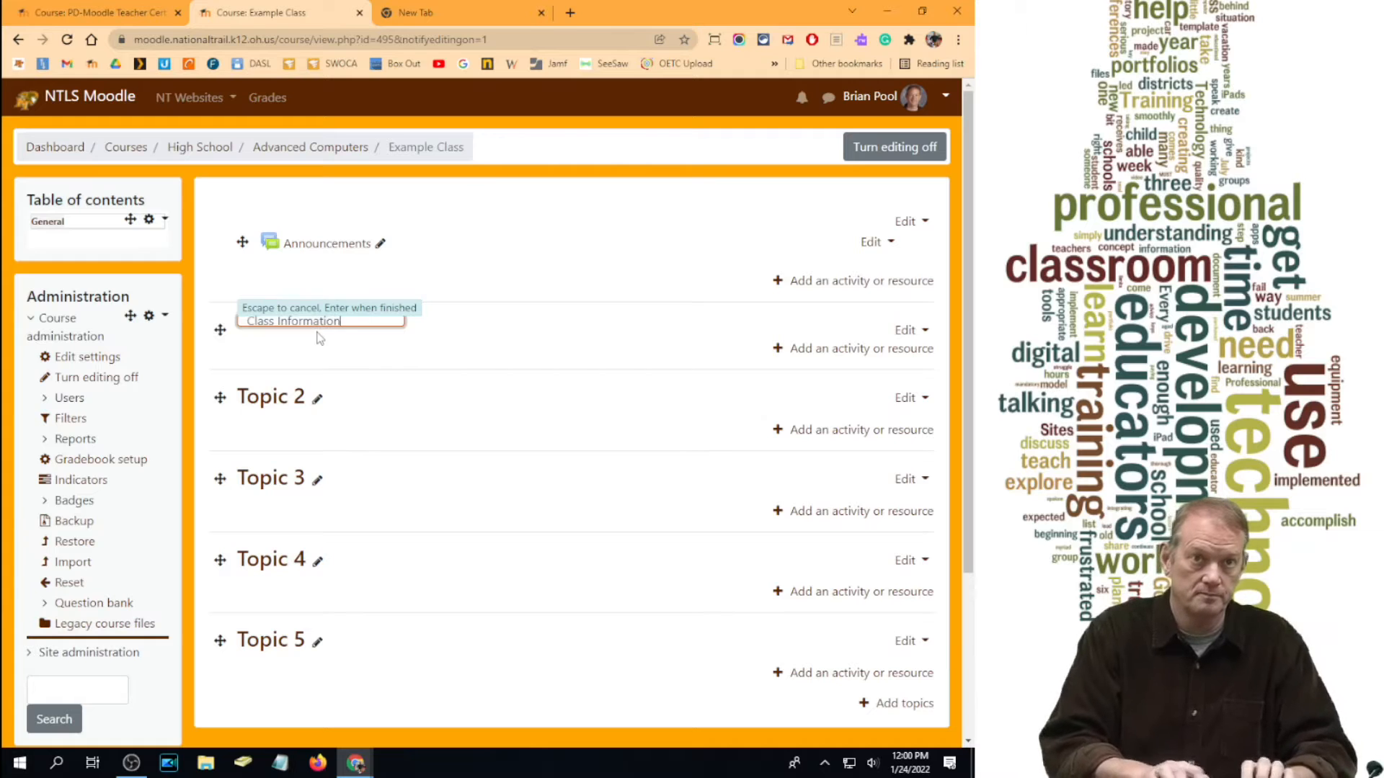
key("Return")
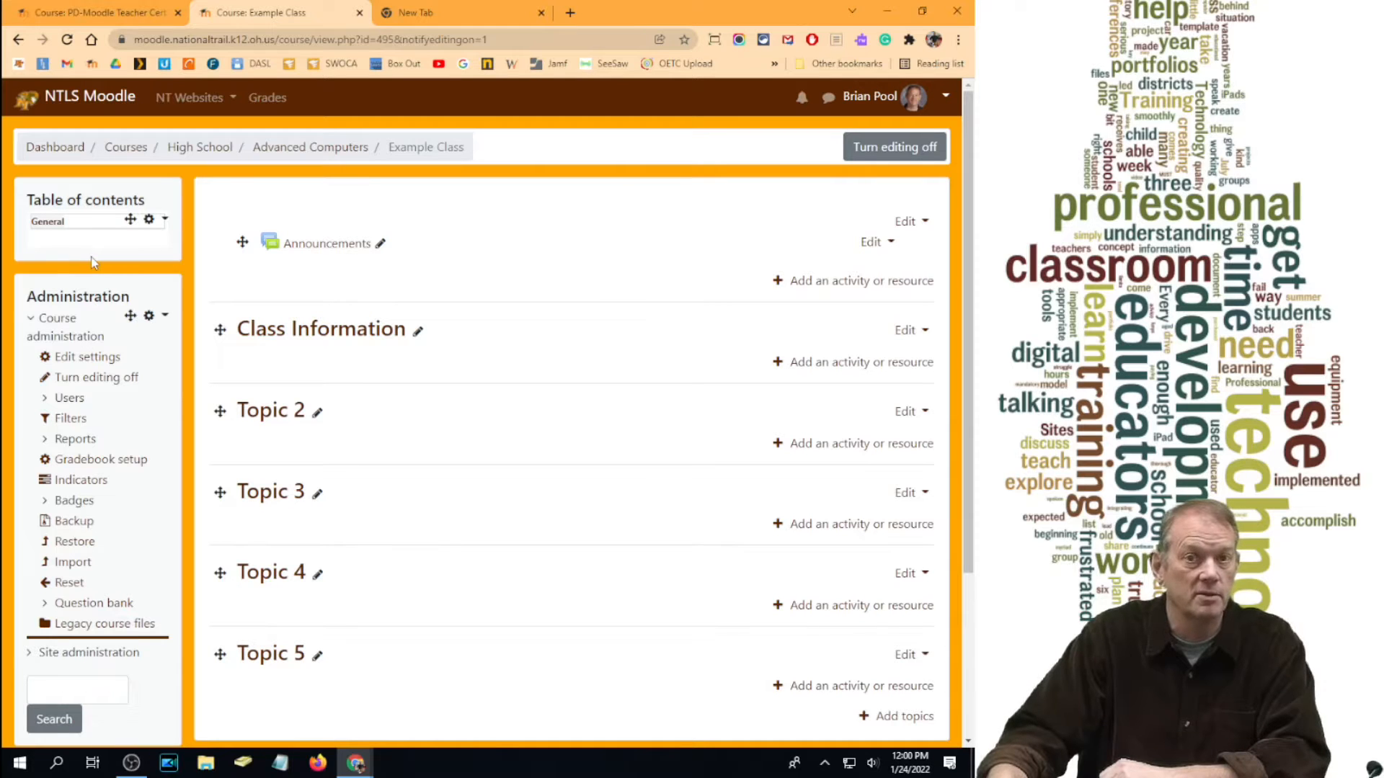
left_click(133, 3)
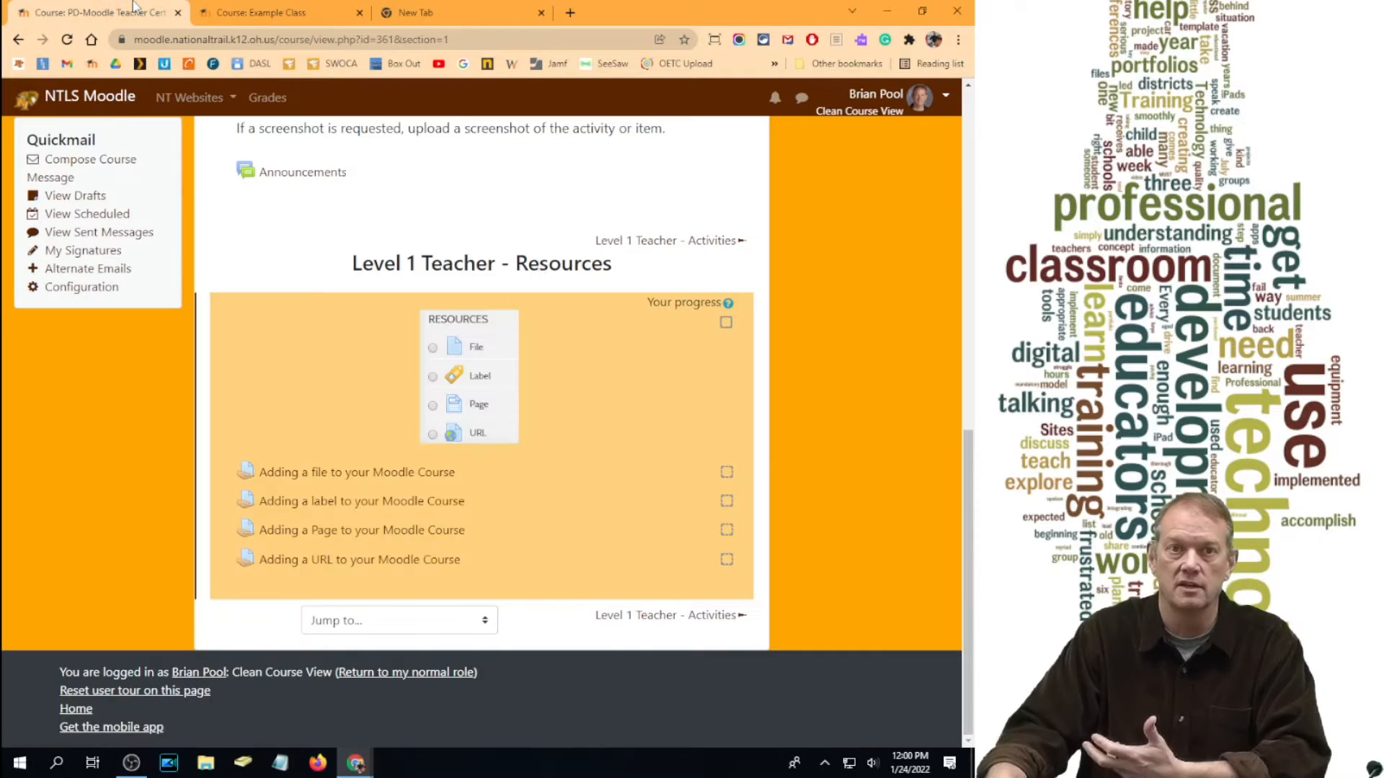
Step: Back in Example Class, switch role to Teacher and open Class Information's activity or resource chooser
left_click(302, 15)
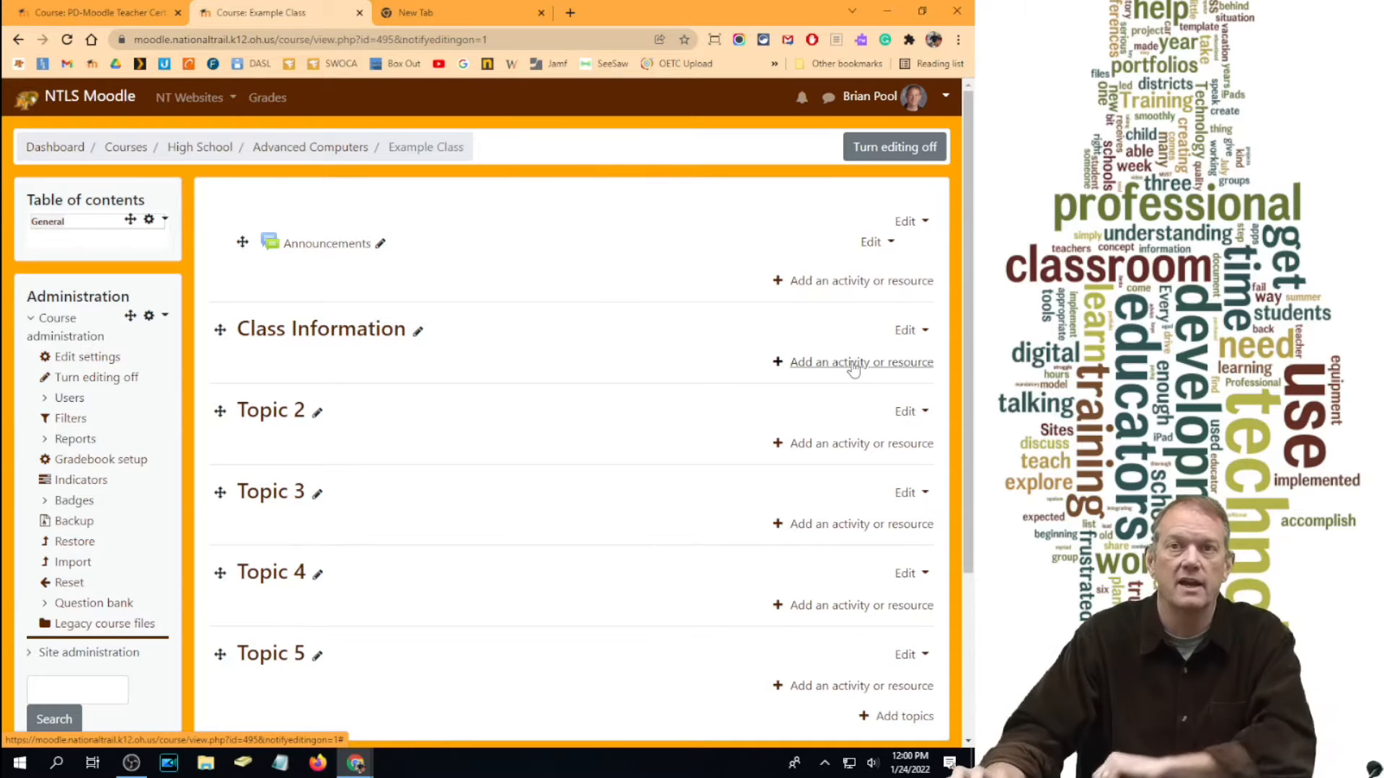
left_click(897, 102)
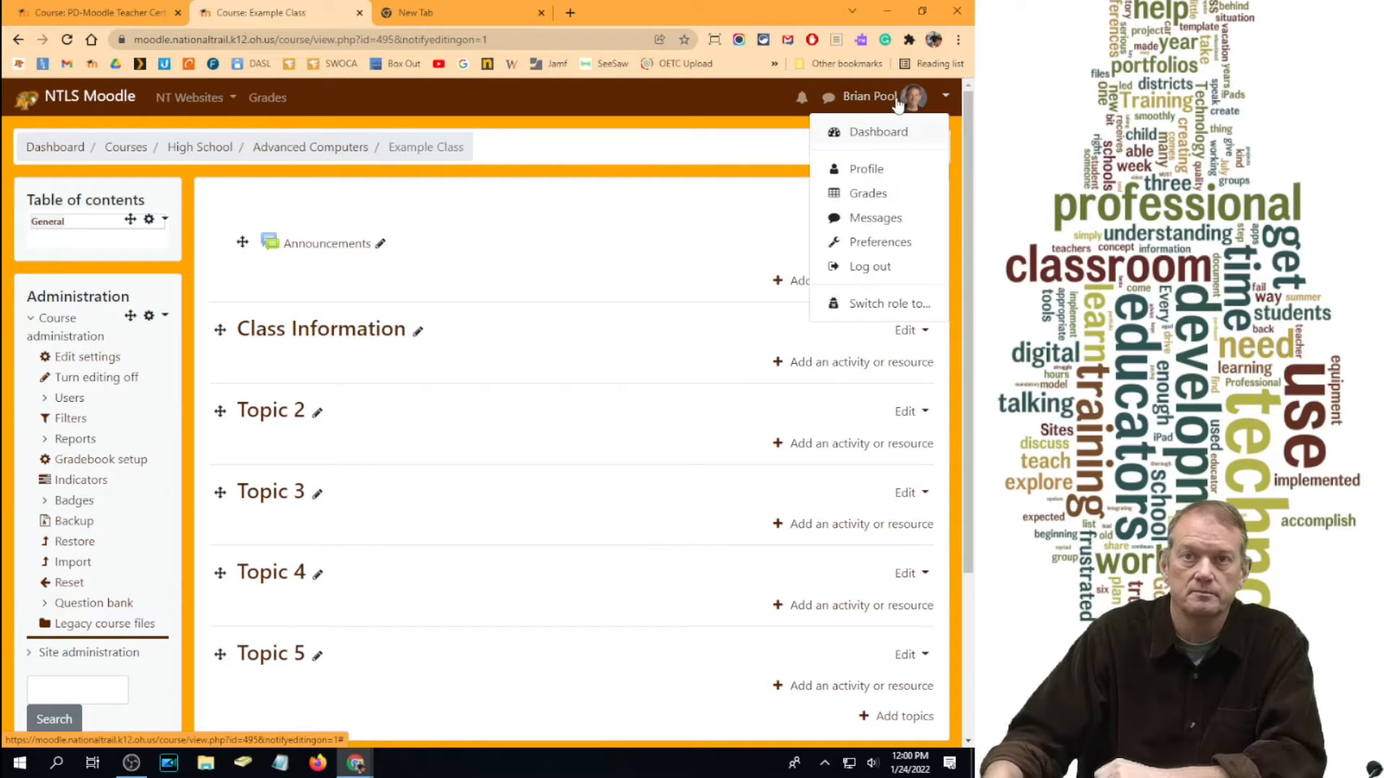
left_click(894, 303)
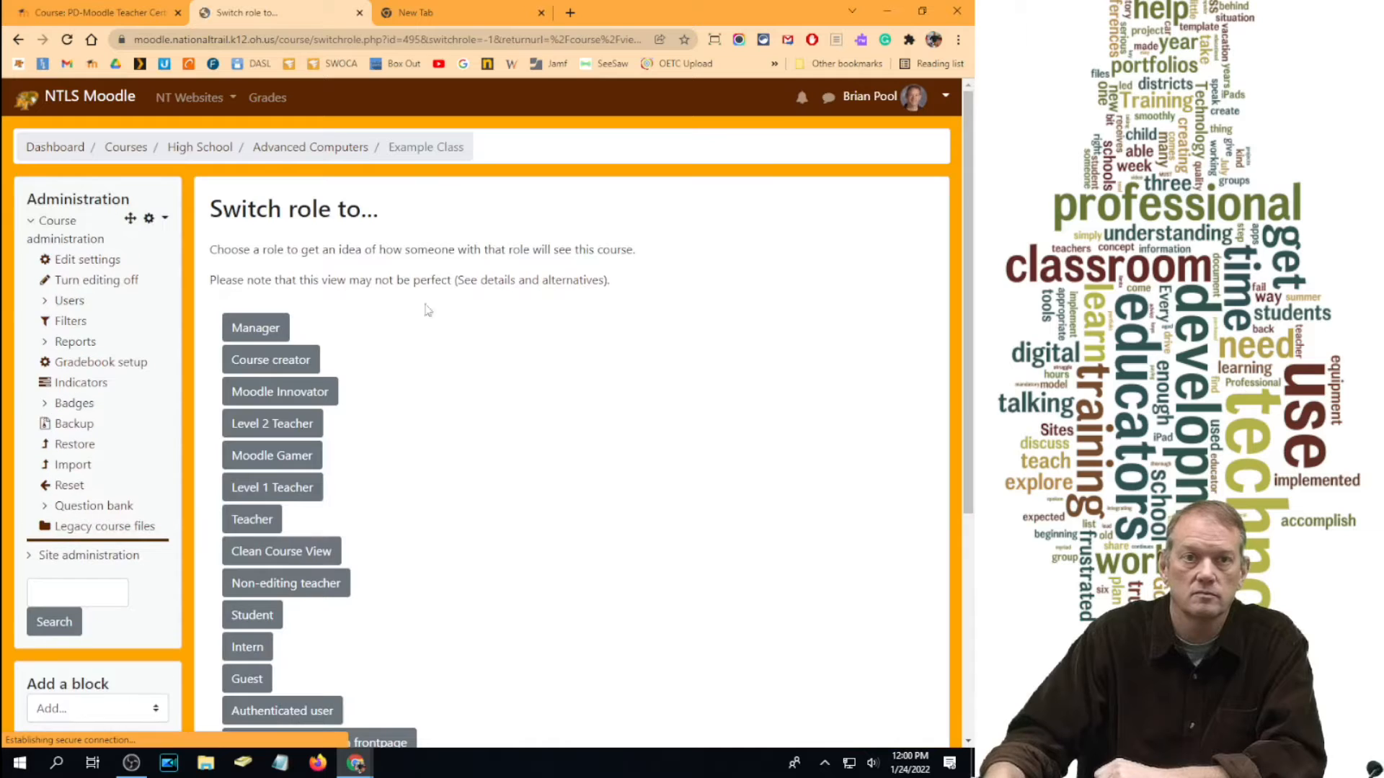
left_click(256, 522)
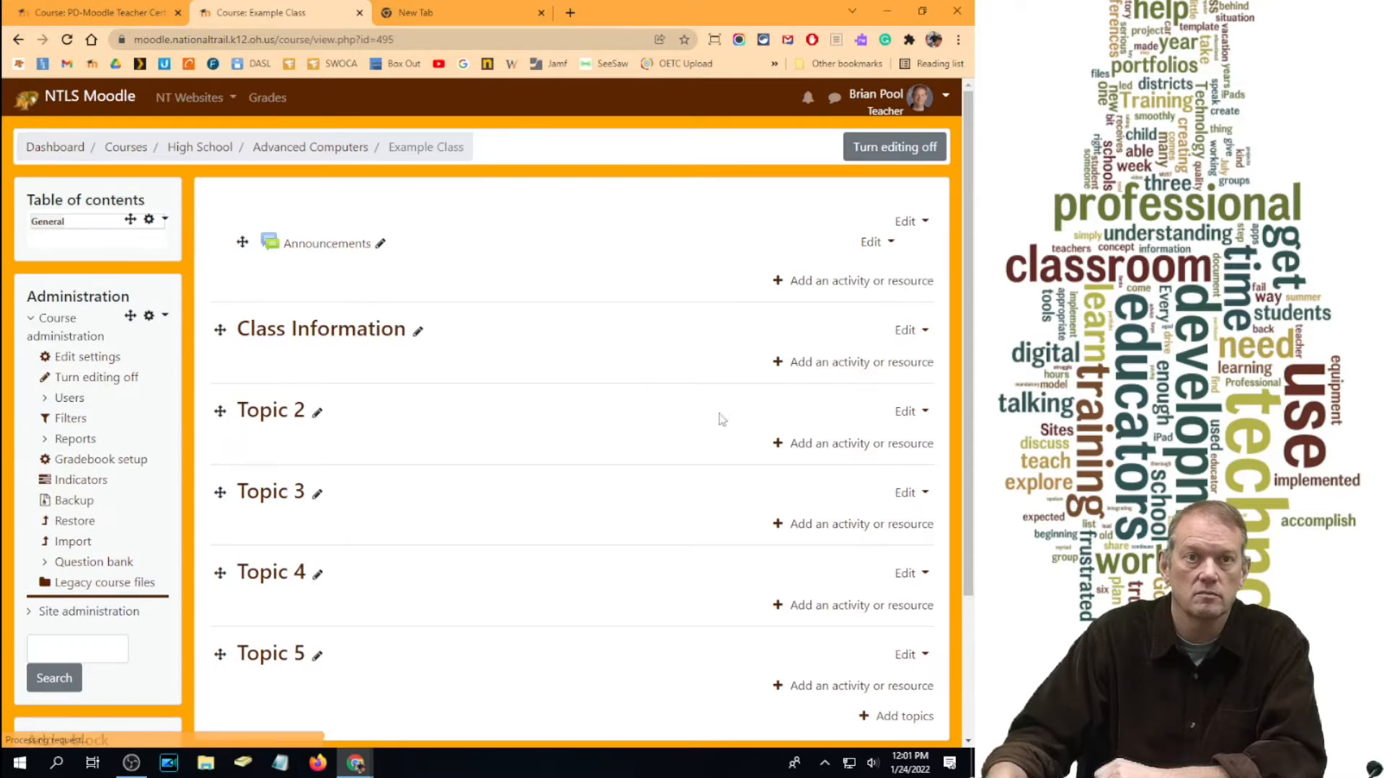
left_click(850, 368)
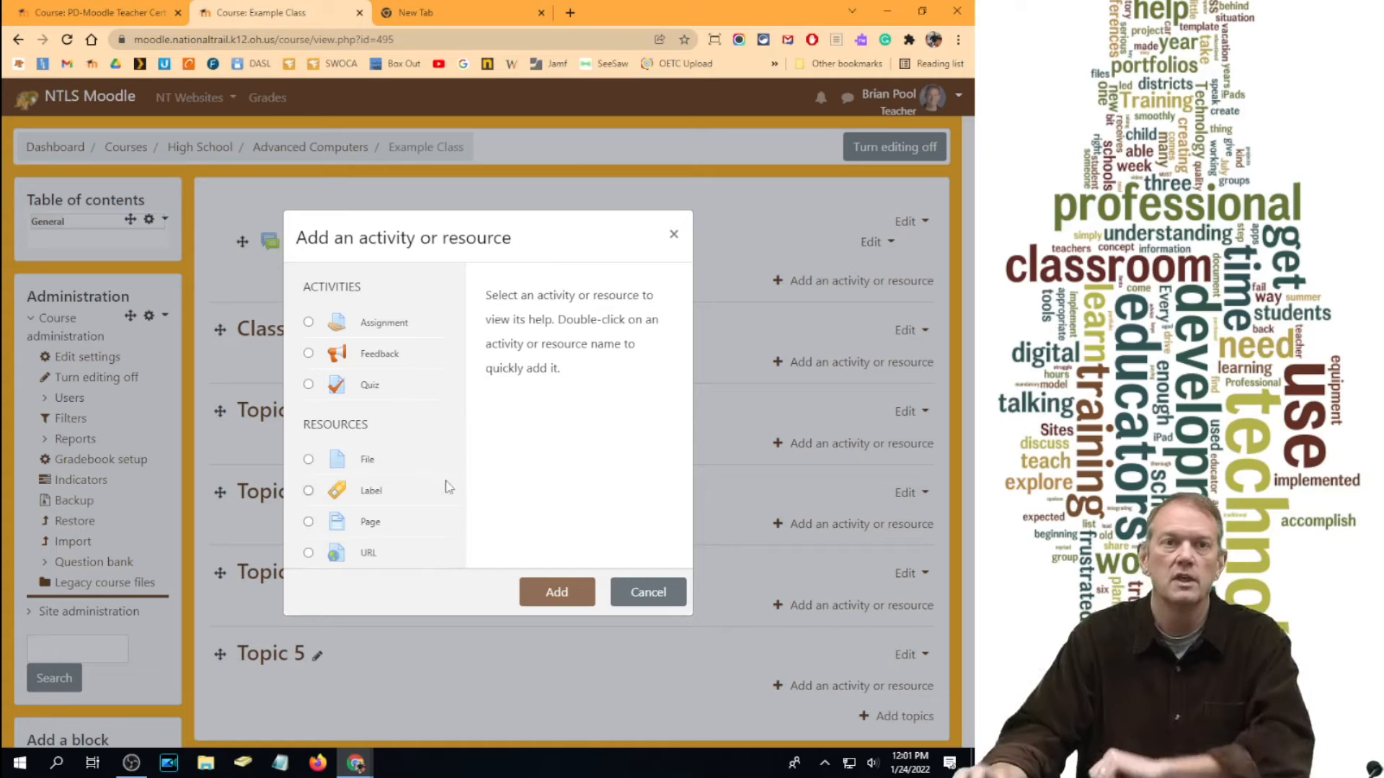
Step: Choose the File resource type in the chooser and add it to Class Information
left_click(309, 460)
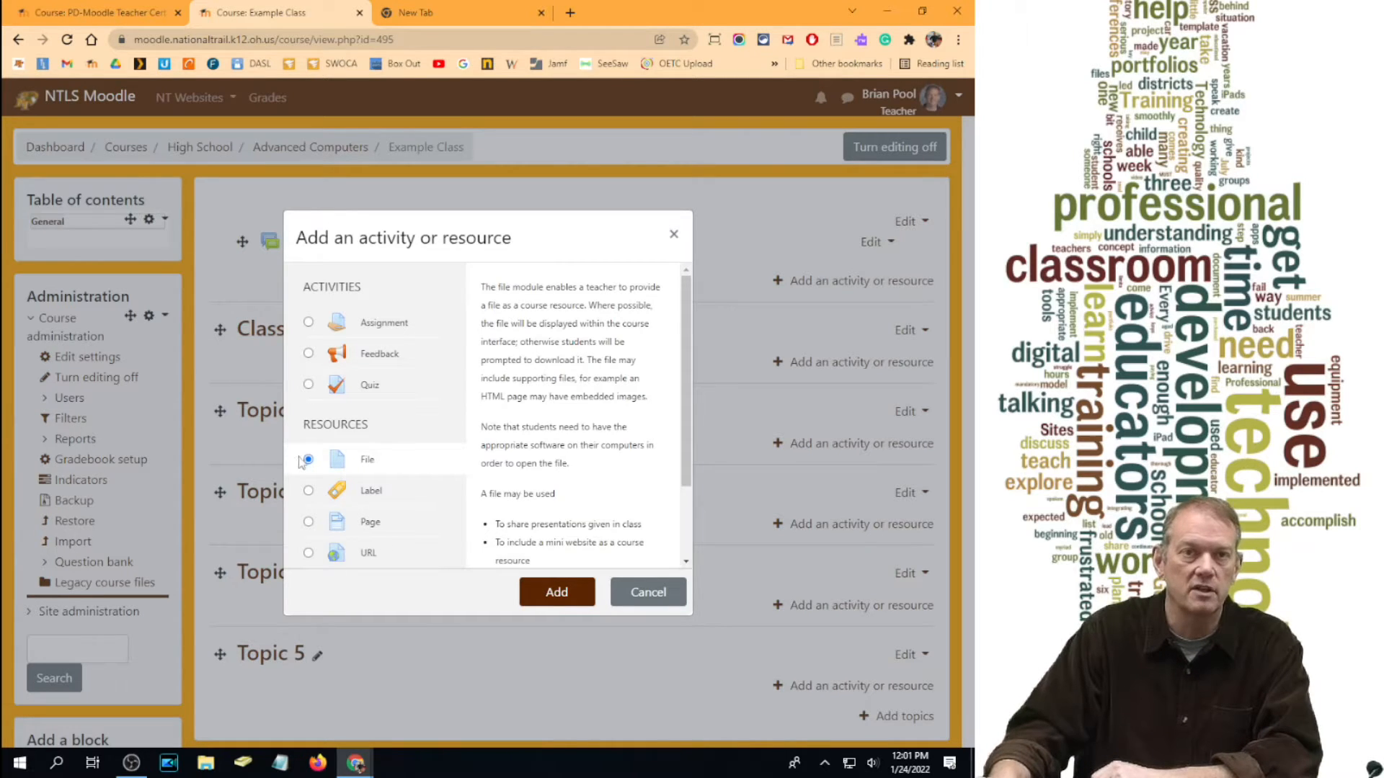
scroll(548, 404, "down", 3)
scroll(570, 482, "up", 3)
scroll(566, 433, "down", 2)
scroll(566, 429, "up", 3)
scroll(562, 432, "down", 3)
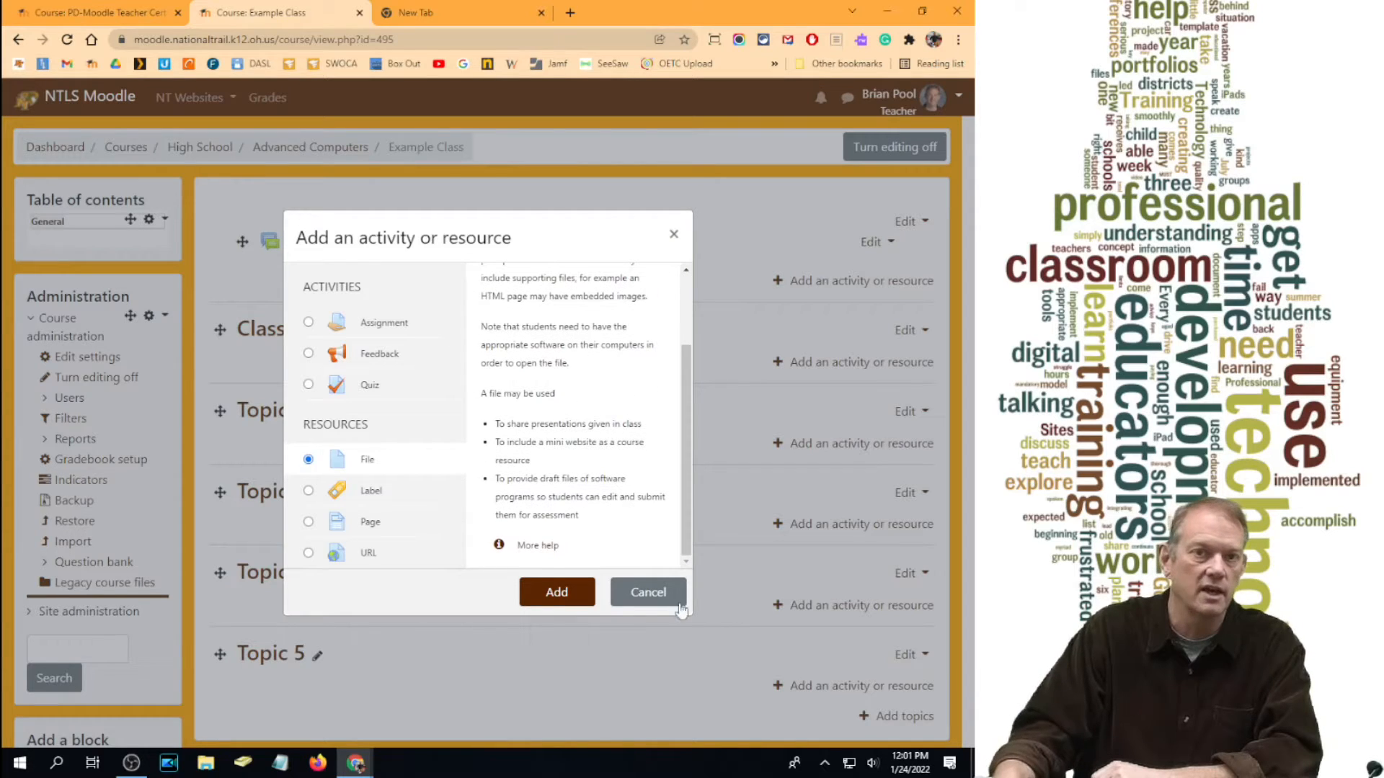
left_click(557, 592)
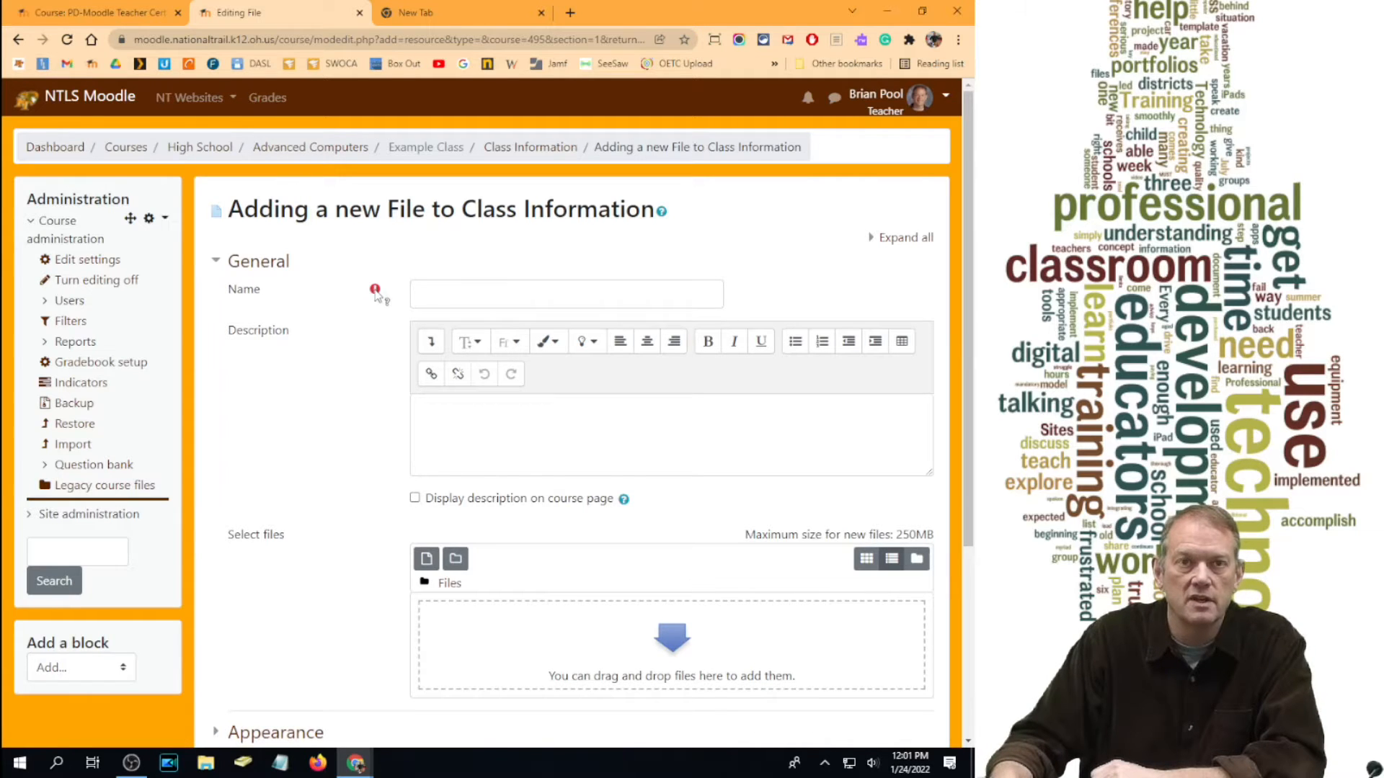
Step: Name the new file resource 'Class Syllabus' and glance at its Appearance settings
left_click(447, 298)
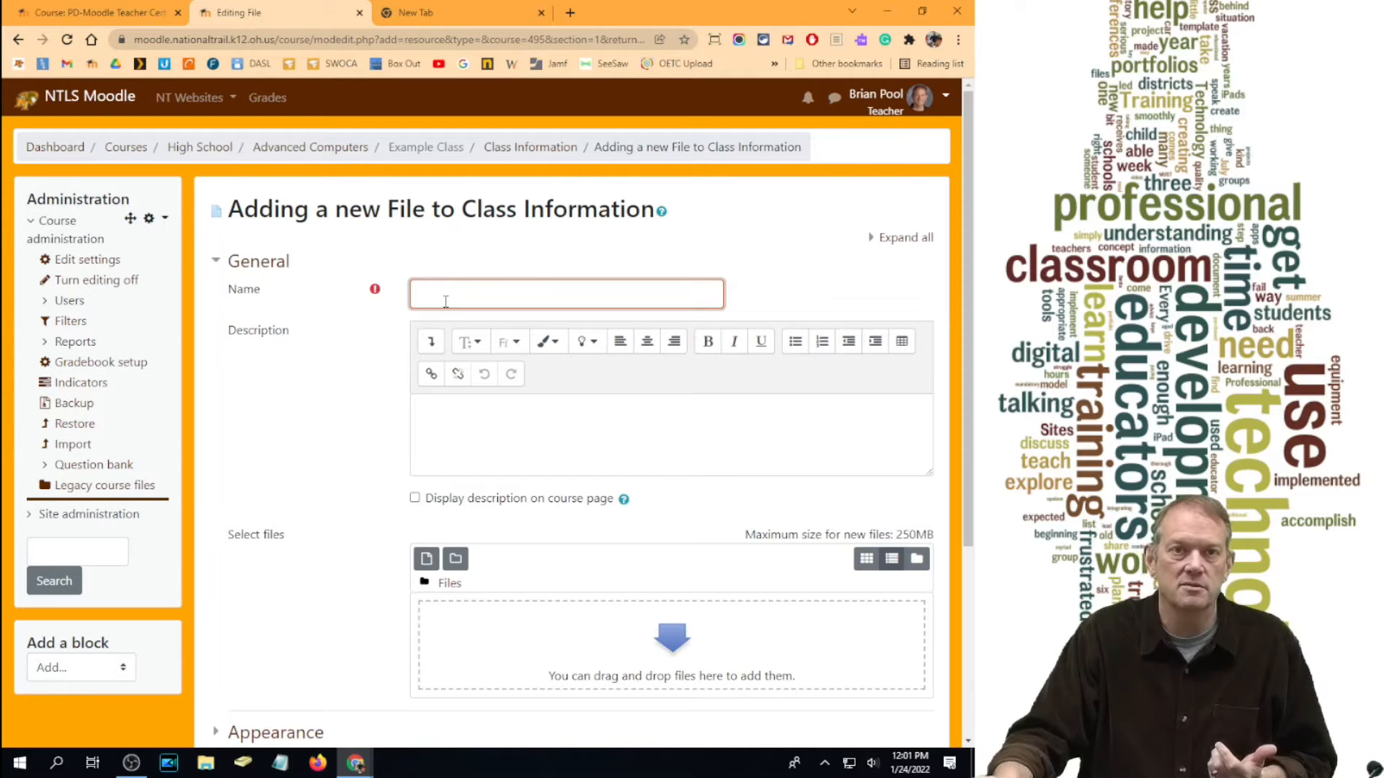
type("Cl")
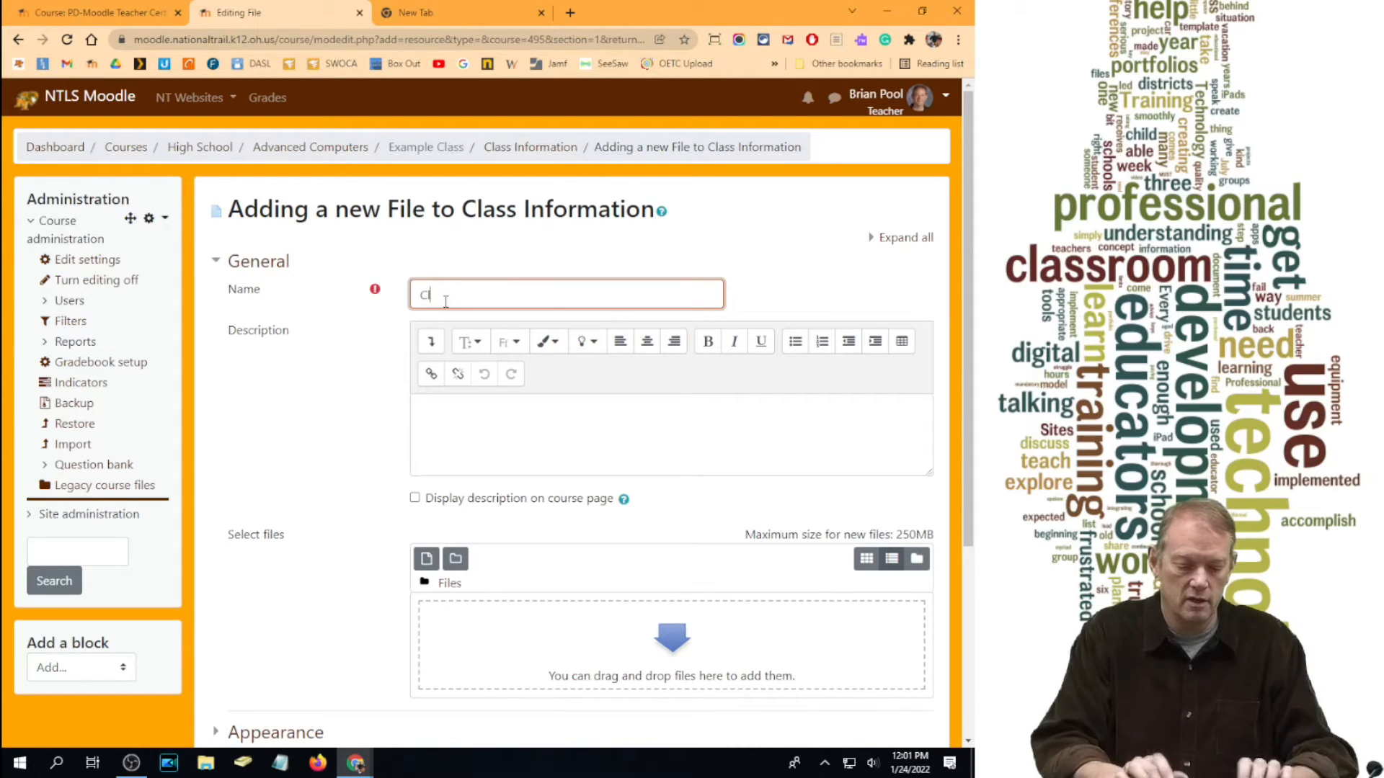
type("ass Syllabus")
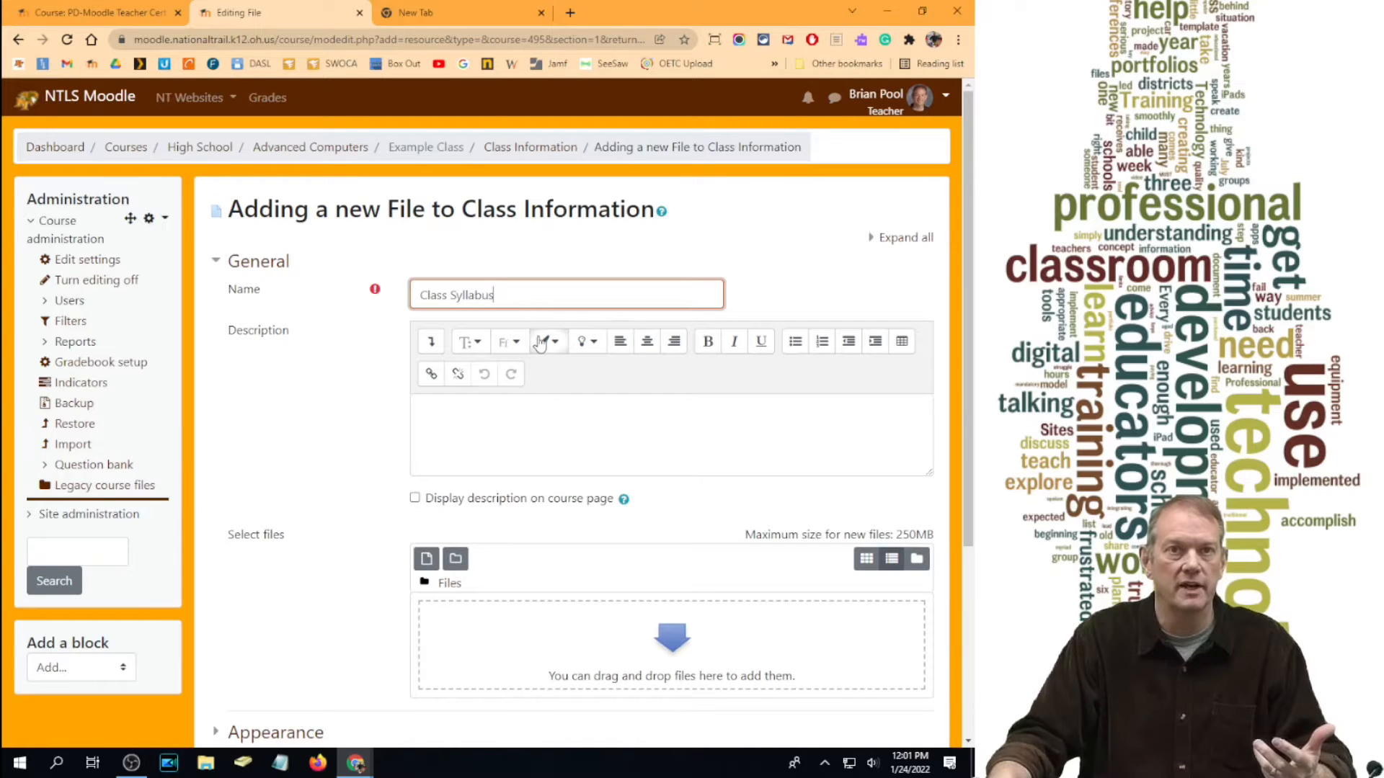
scroll(537, 344, "down", 2)
scroll(540, 336, "down", 1)
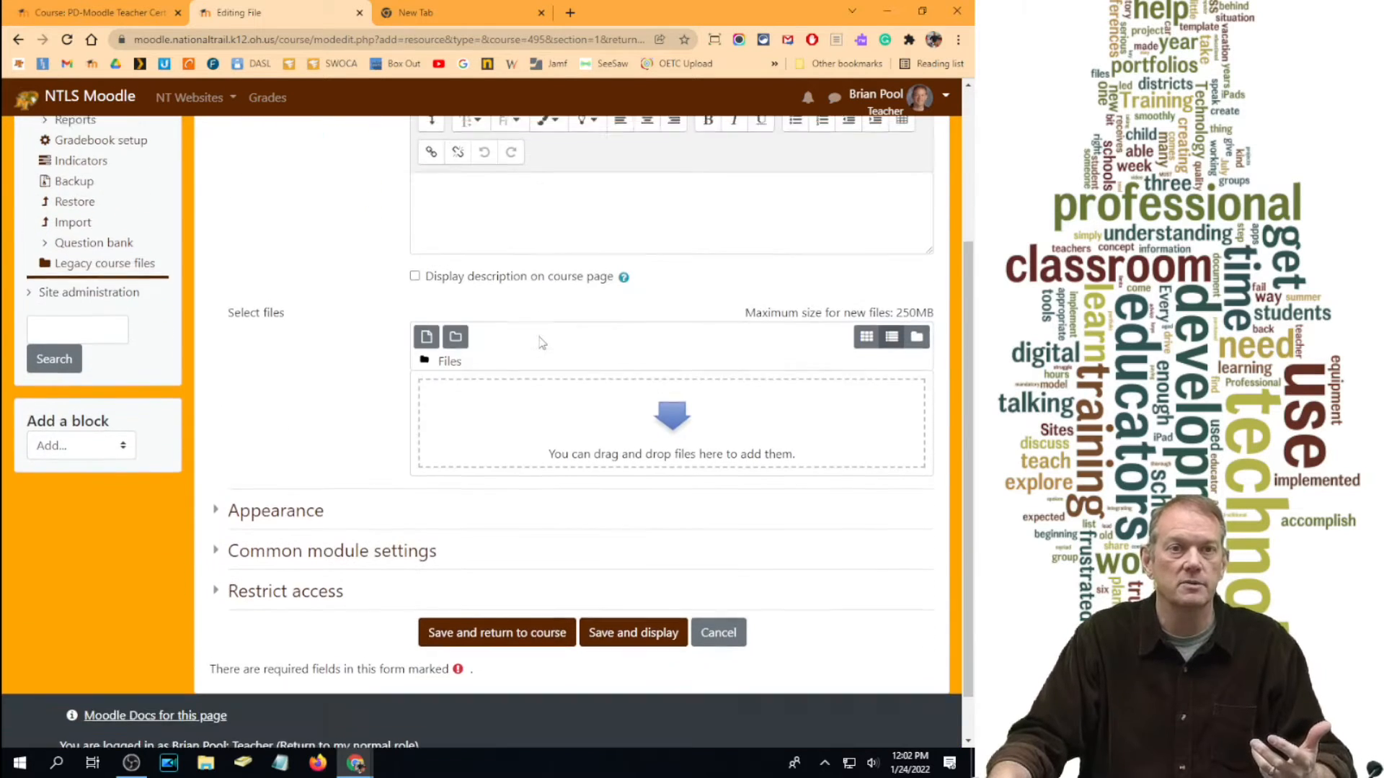
scroll(540, 340, "up", 3)
scroll(540, 339, "down", 2)
scroll(540, 339, "down", 2)
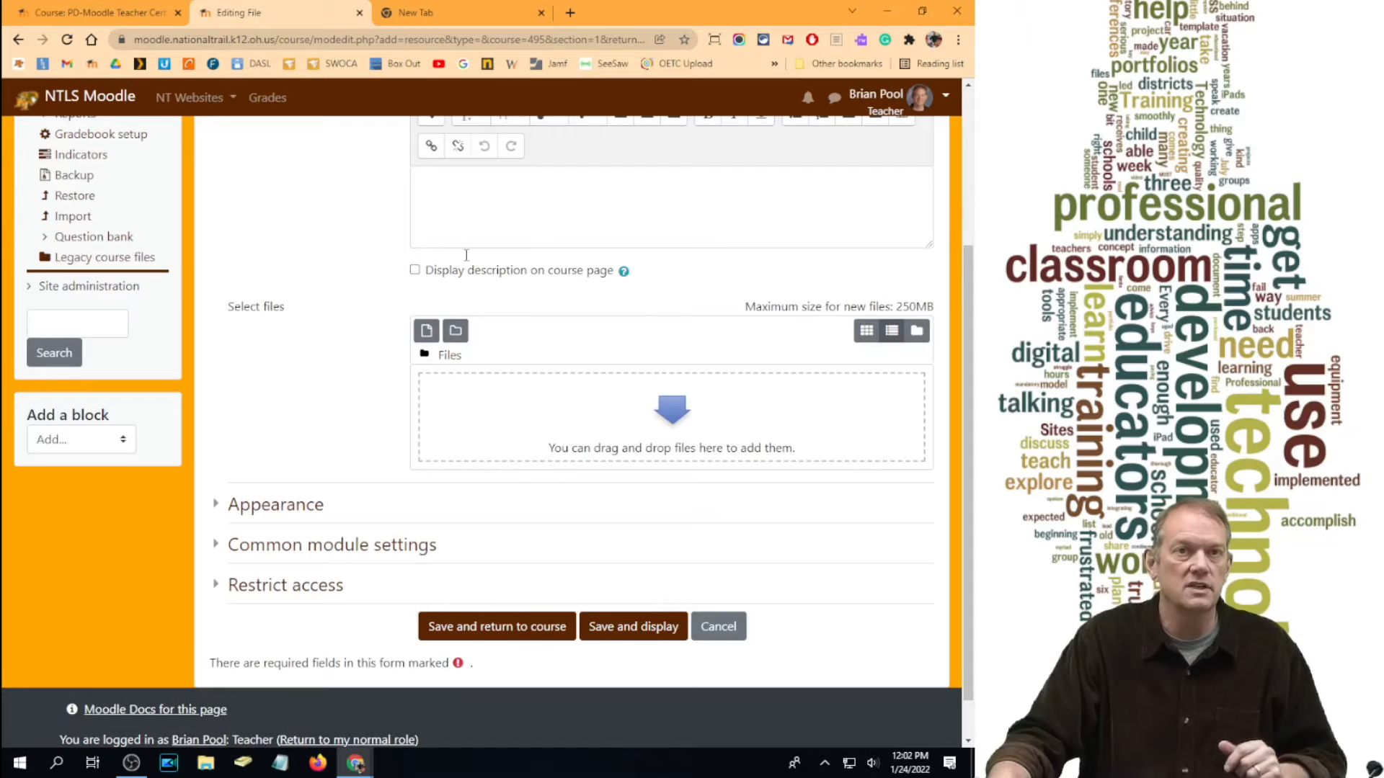
scroll(540, 339, "up", 3)
scroll(539, 339, "down", 3)
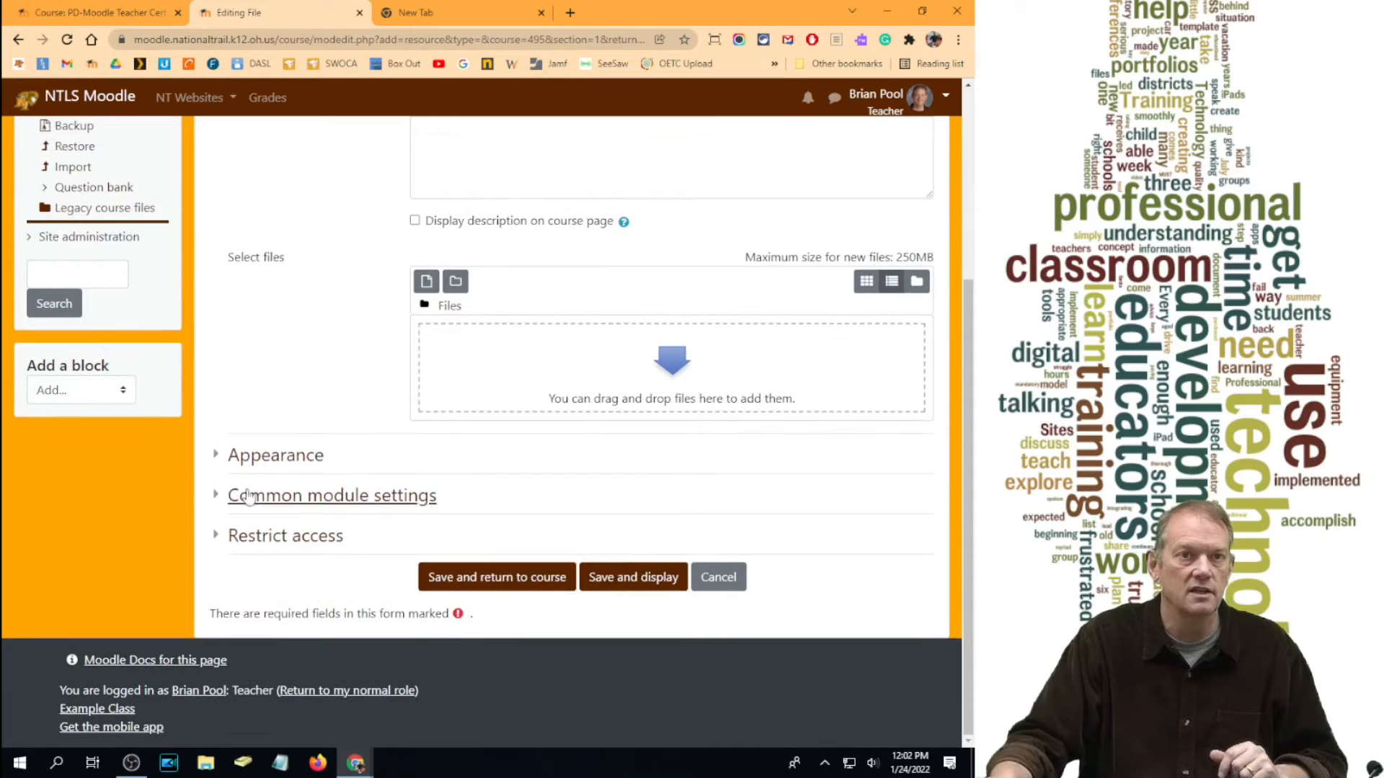
left_click(218, 456)
left_click(218, 459)
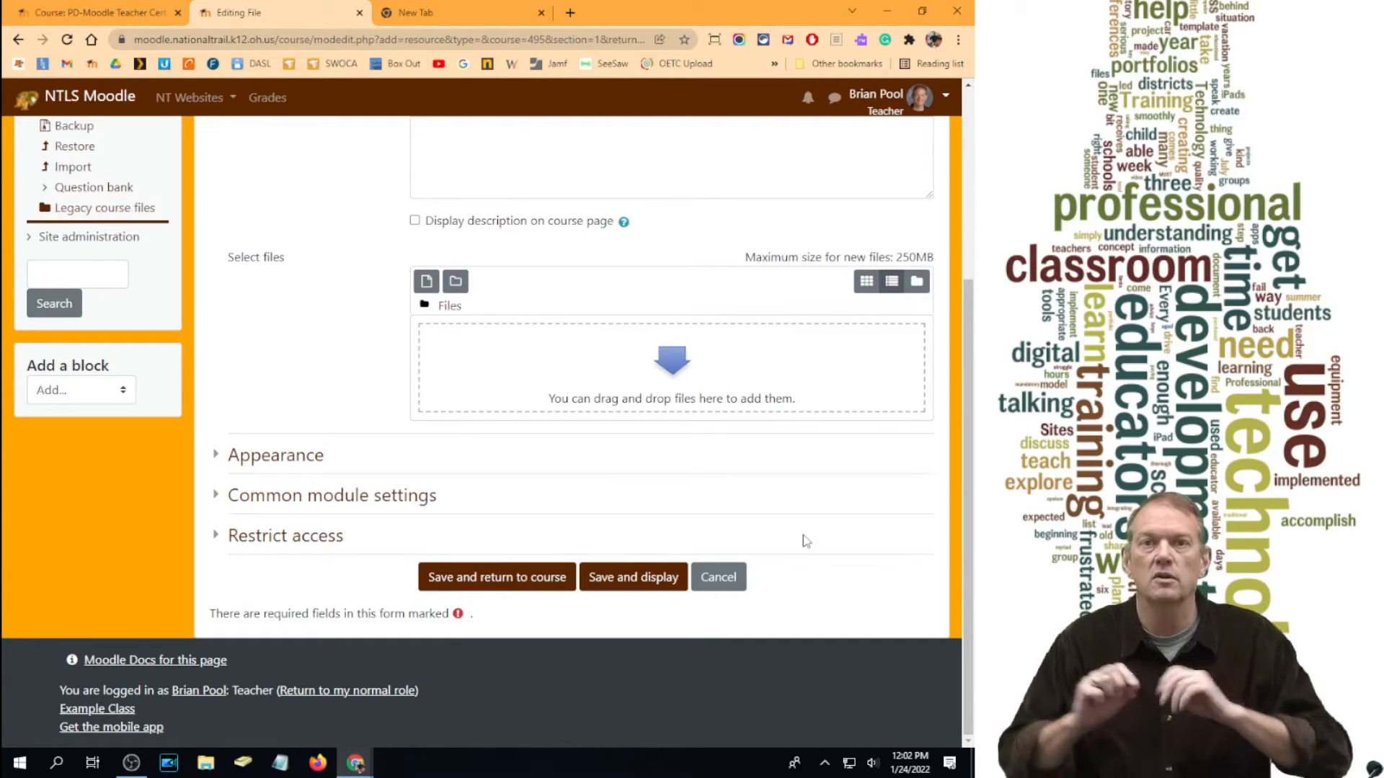
Step: Open File Explorer at the Hardware folder containing syllabus.pdf
scroll(534, 454, "up", 4)
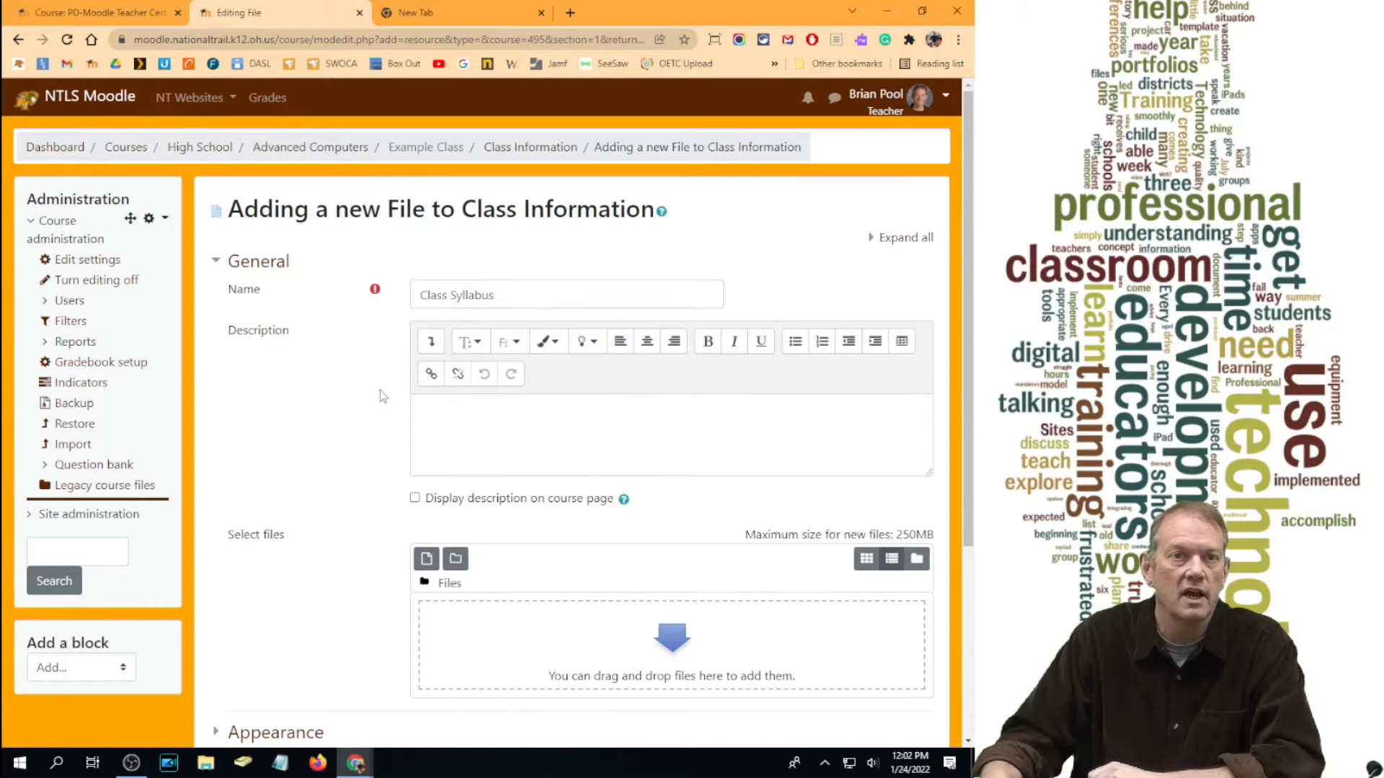
scroll(576, 433, "down", 2)
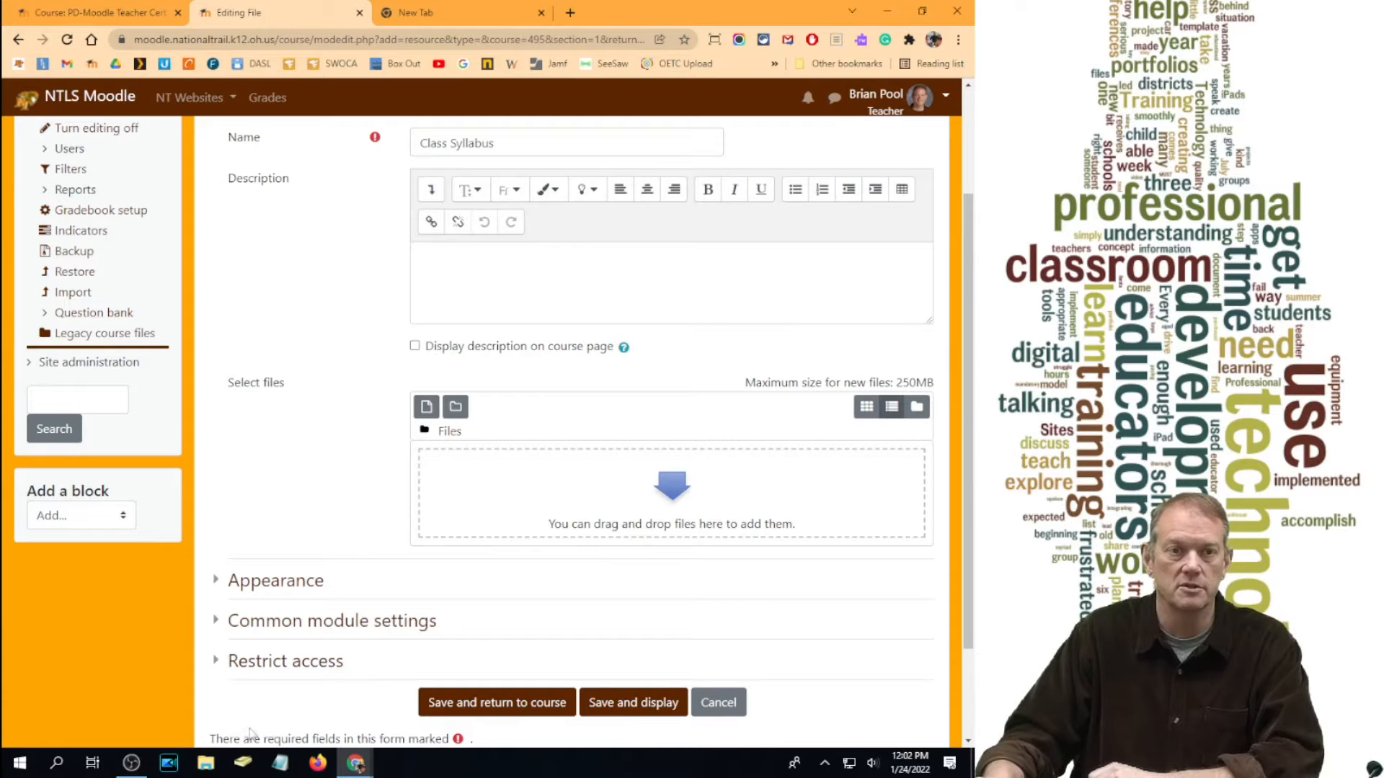
left_click(205, 763)
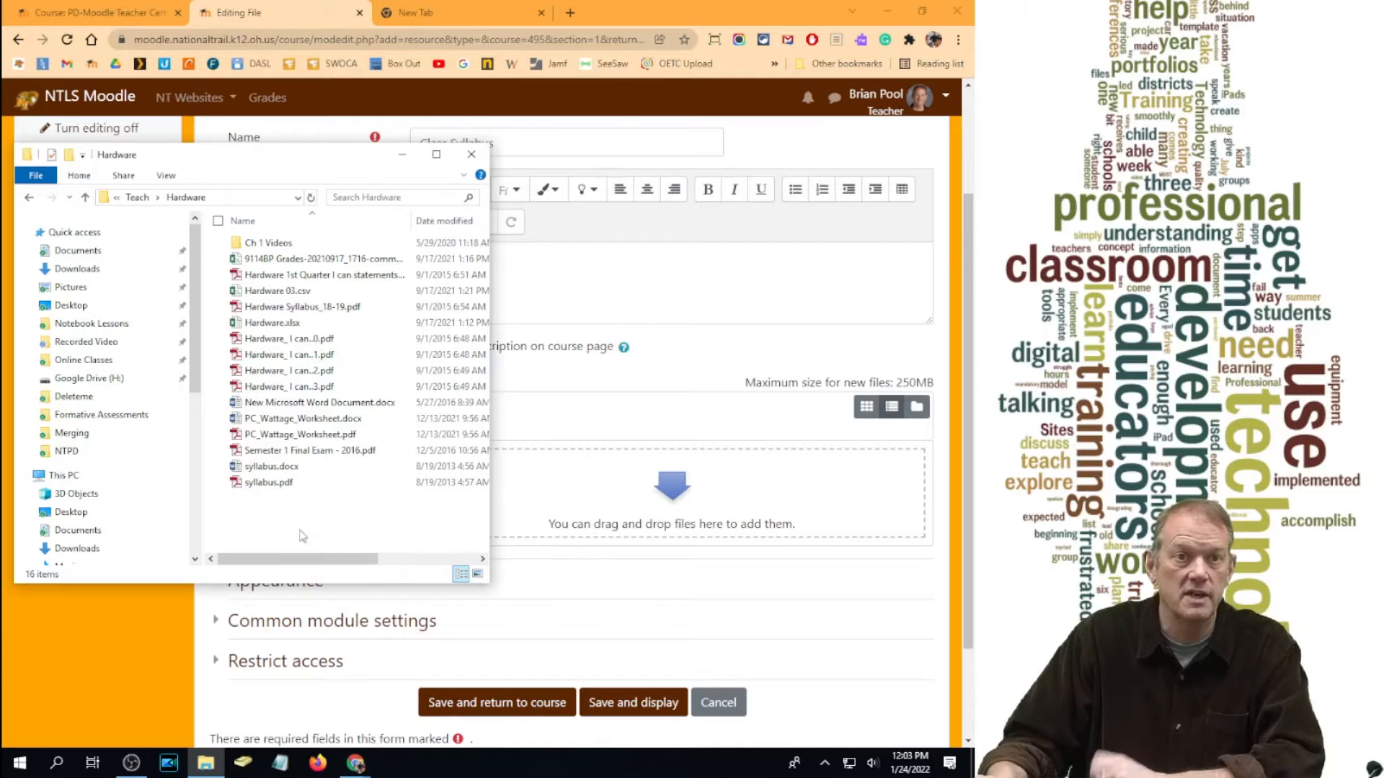
Step: Drag syllabus.pdf from the Hardware folder into the Select files area and save the resource
left_click(272, 490)
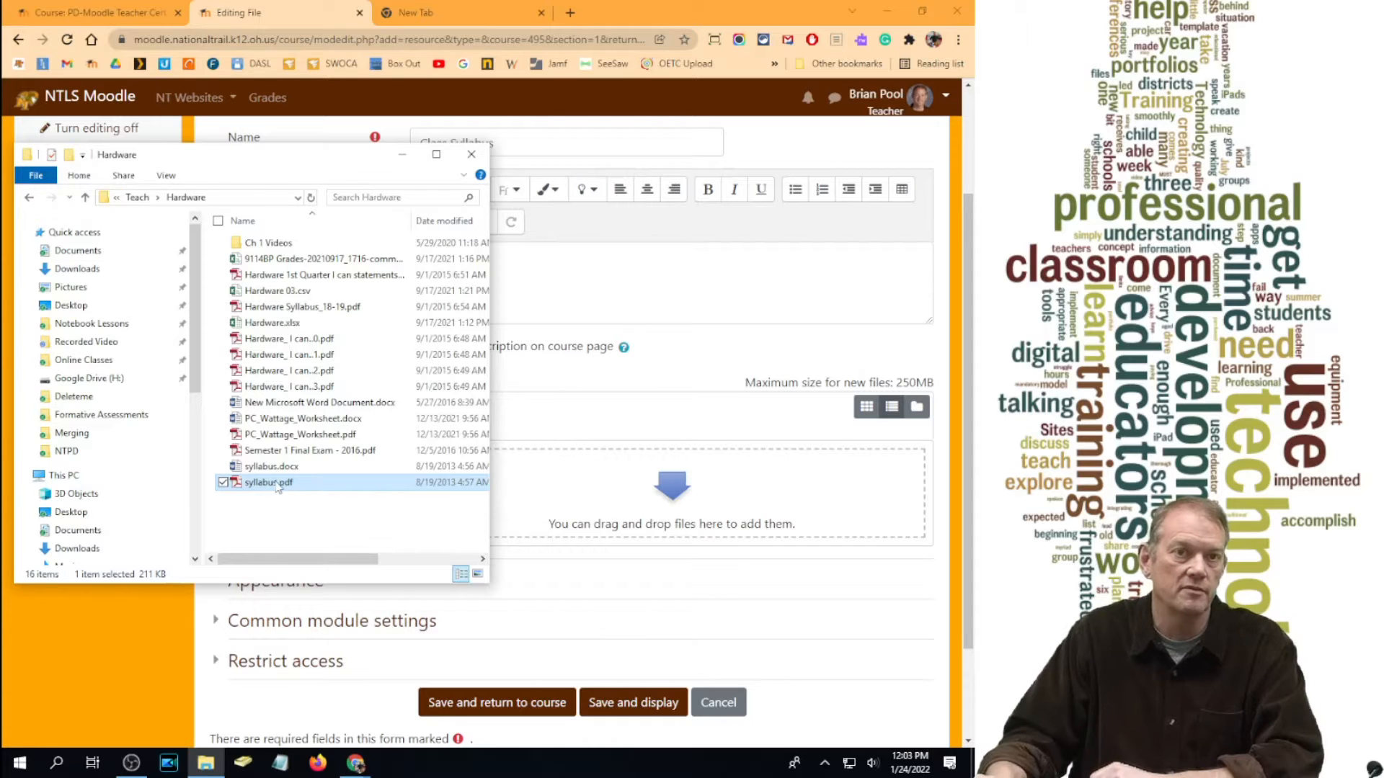
left_click_drag(272, 490, 634, 485)
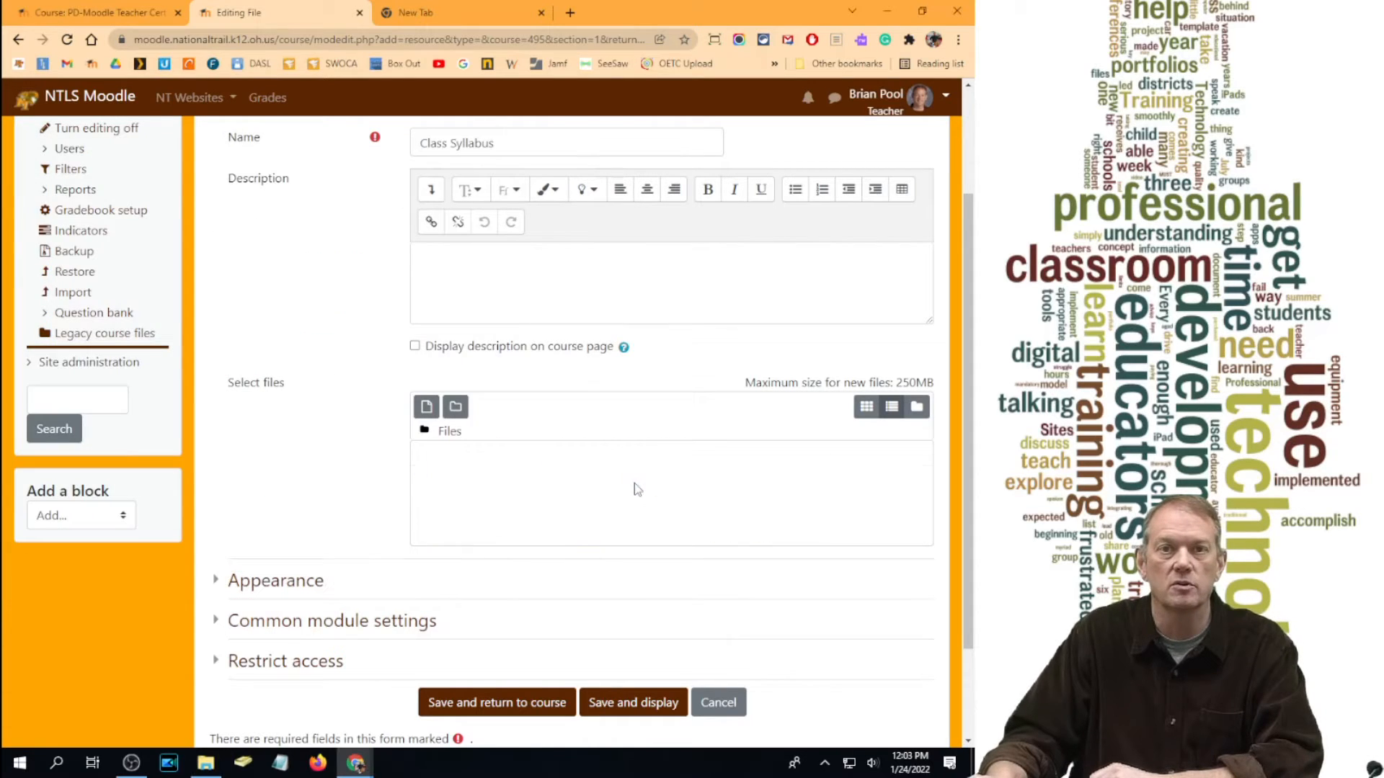
left_click(470, 717)
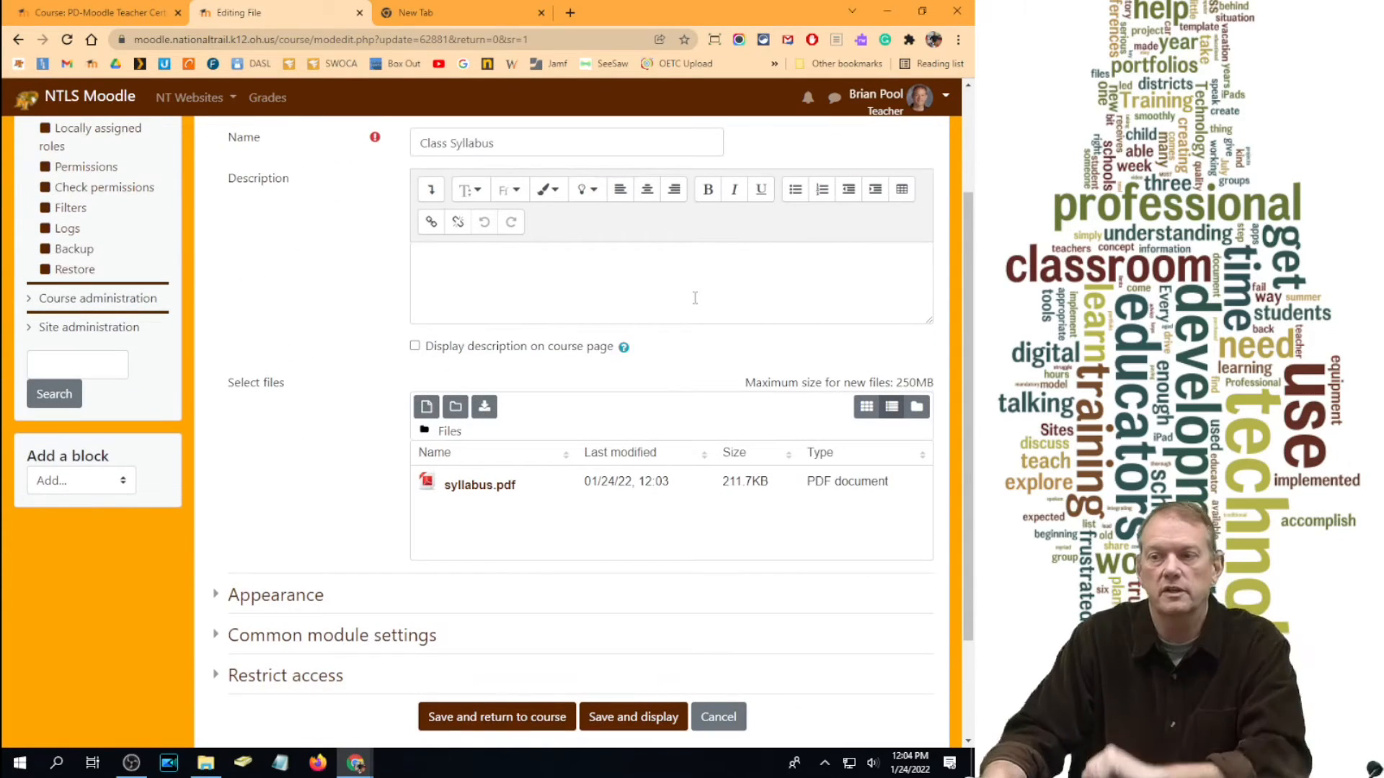
Step: Set the Class Syllabus display to In pop-up, save, and open it from the course page
scroll(549, 395, "down", 2)
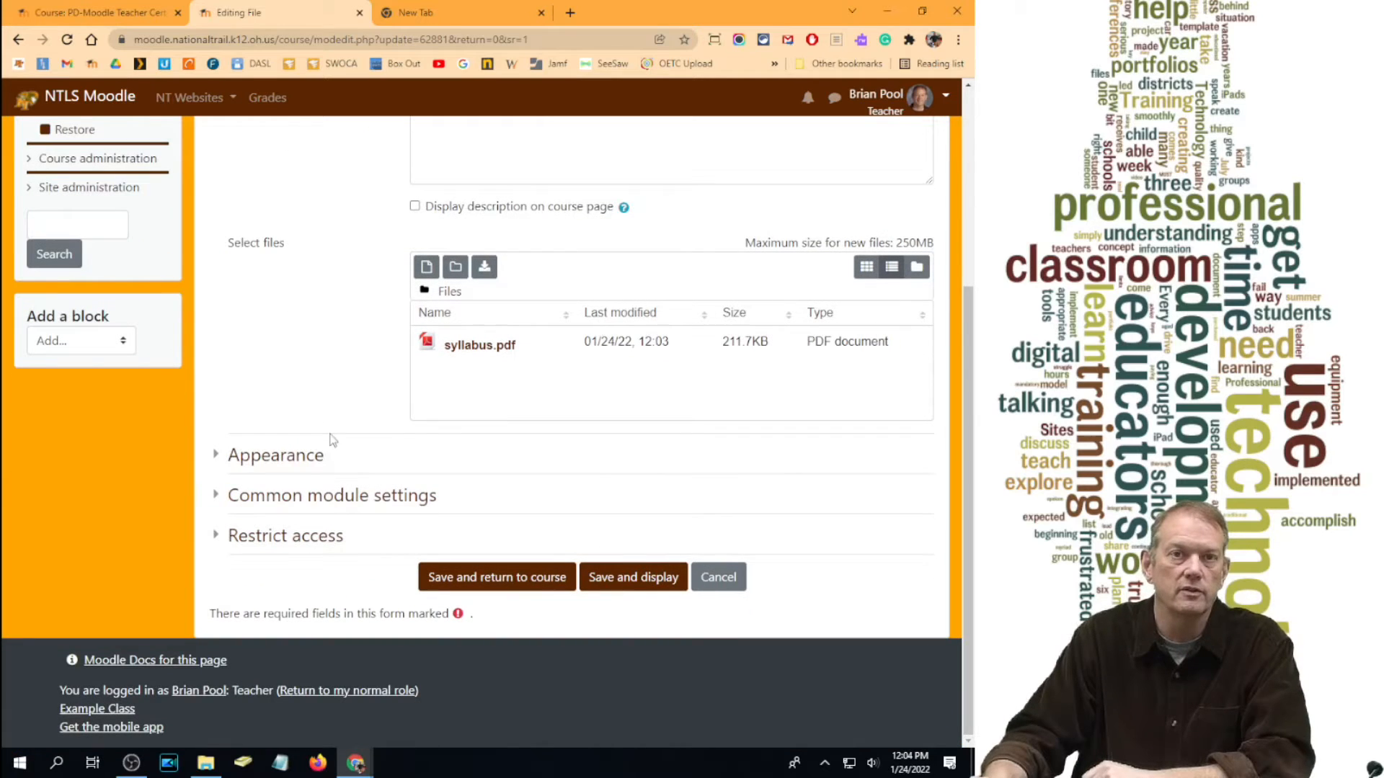
left_click(276, 455)
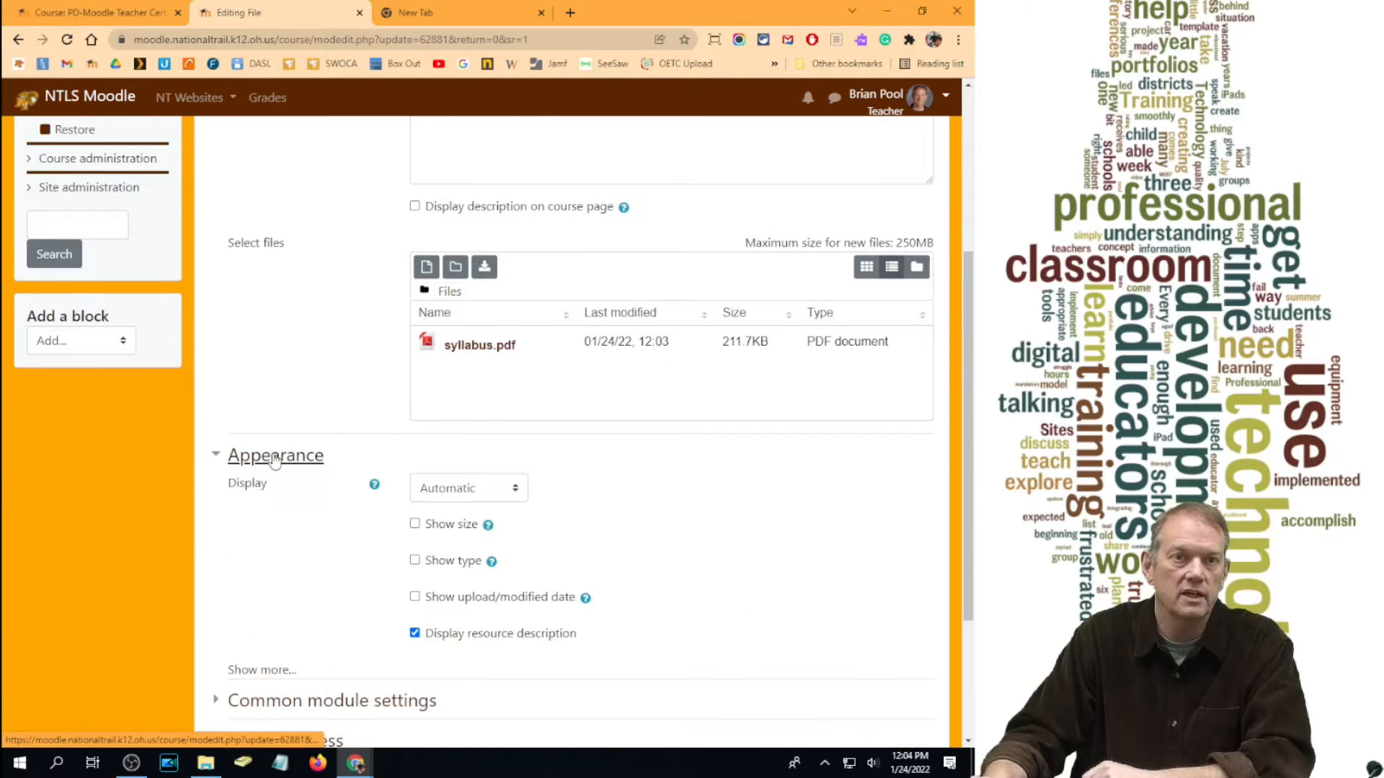
scroll(517, 409, "down", 3)
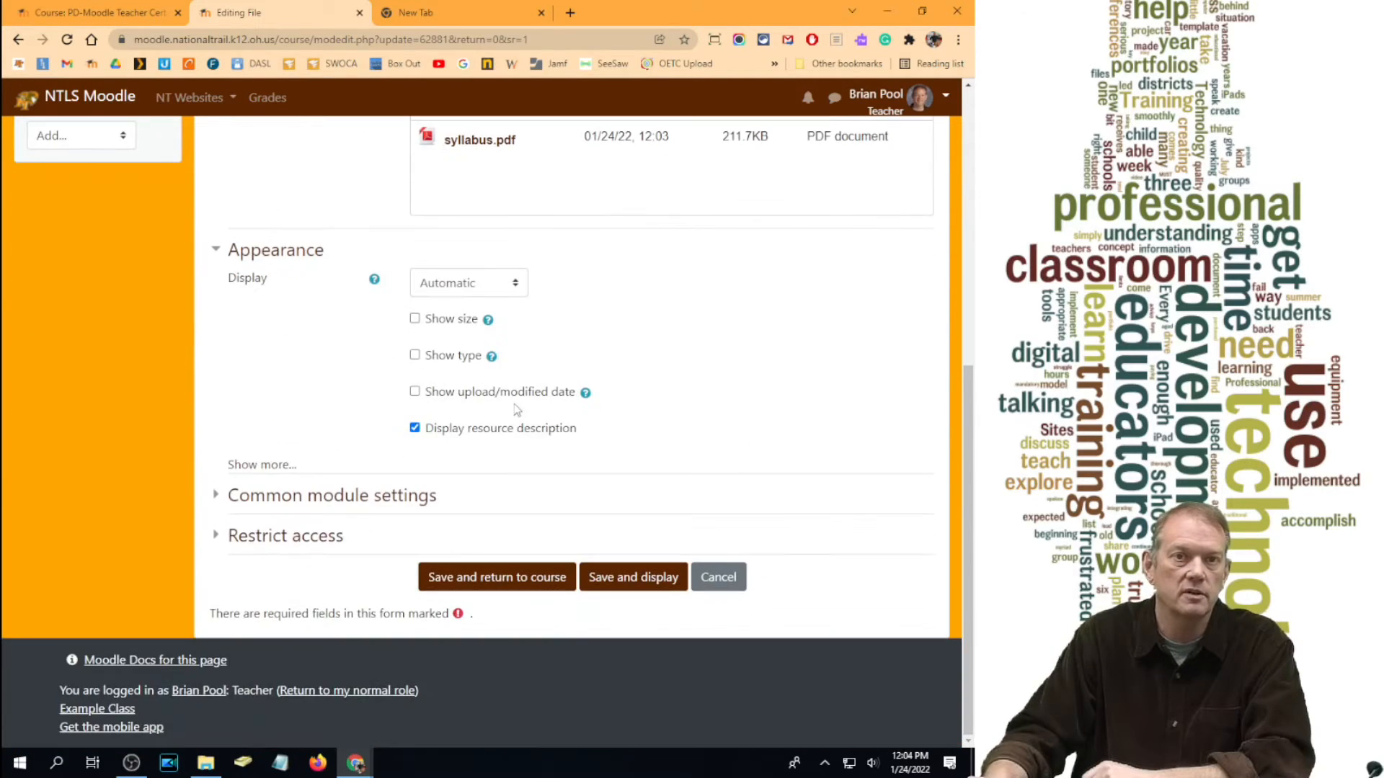
left_click(490, 296)
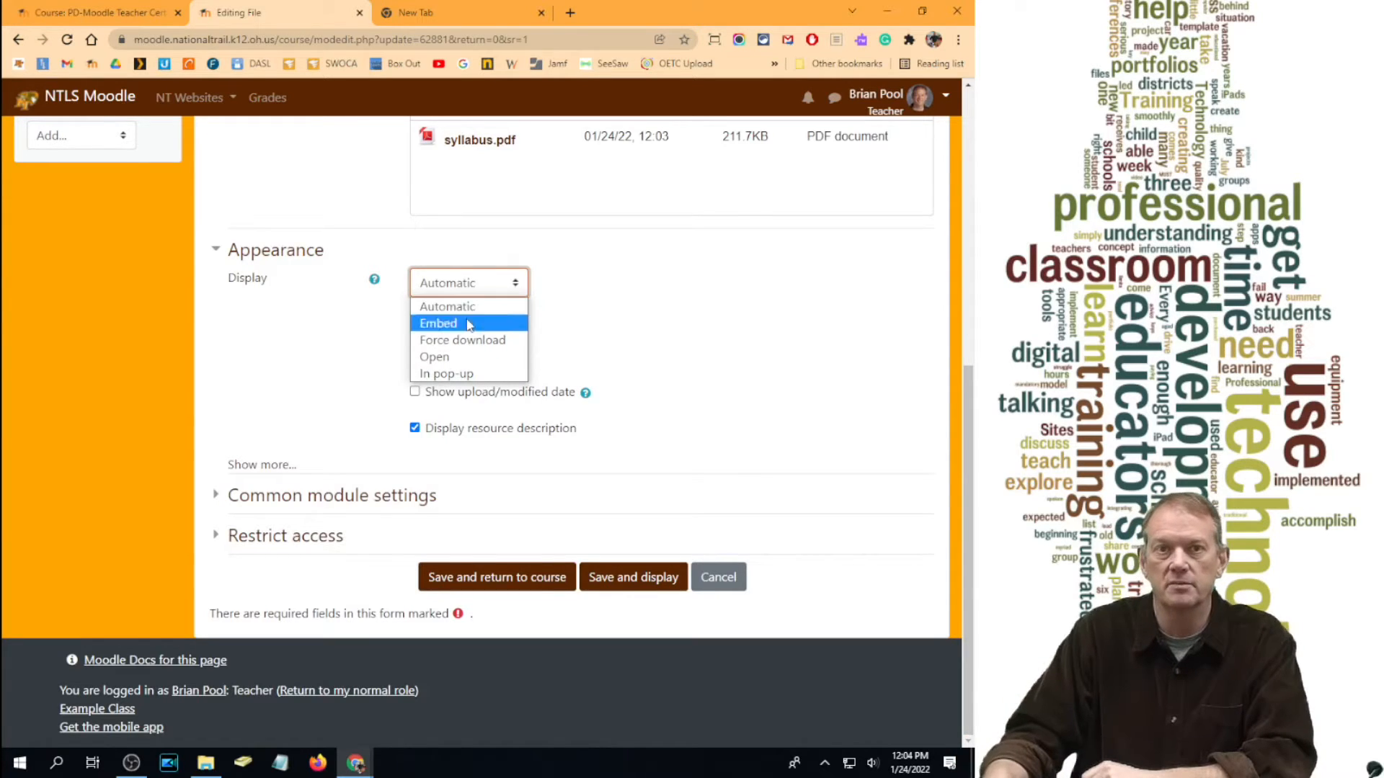
left_click(461, 374)
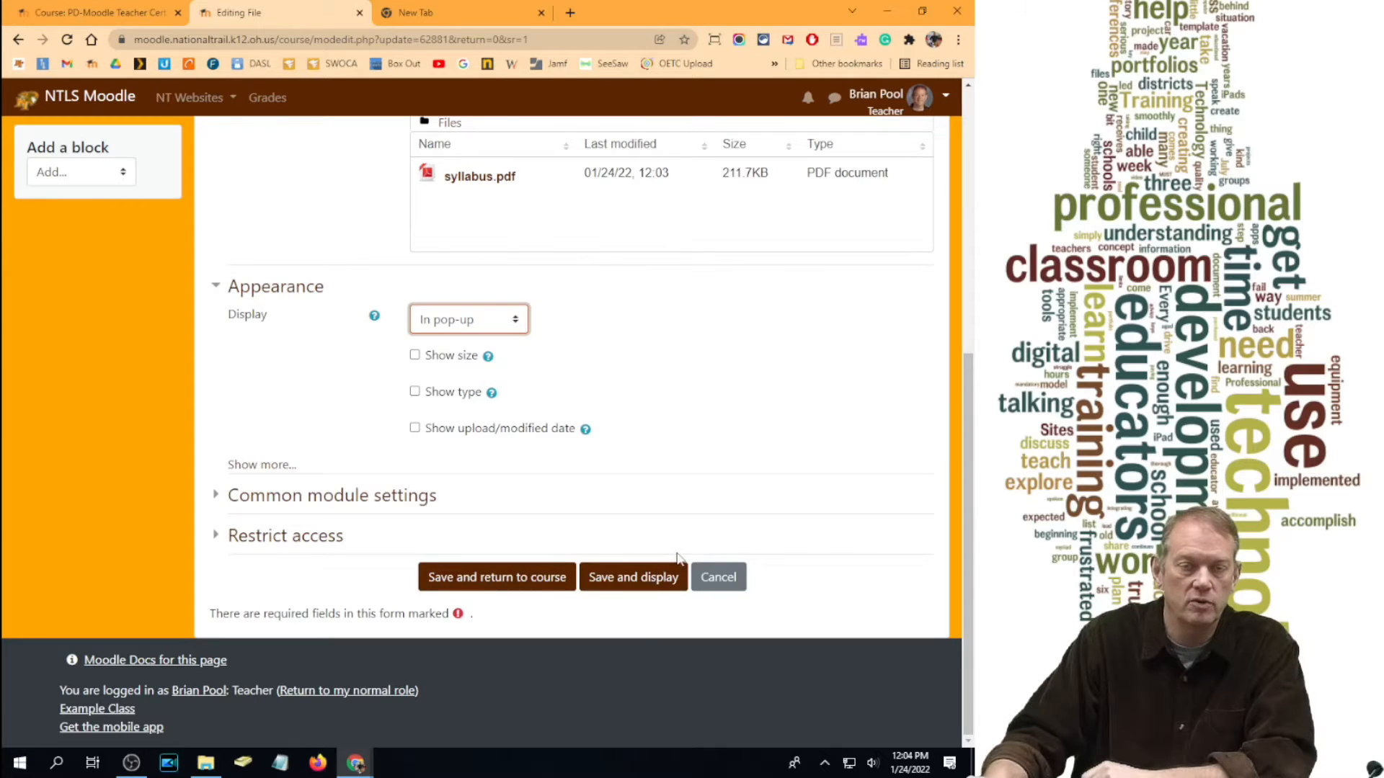
left_click(484, 580)
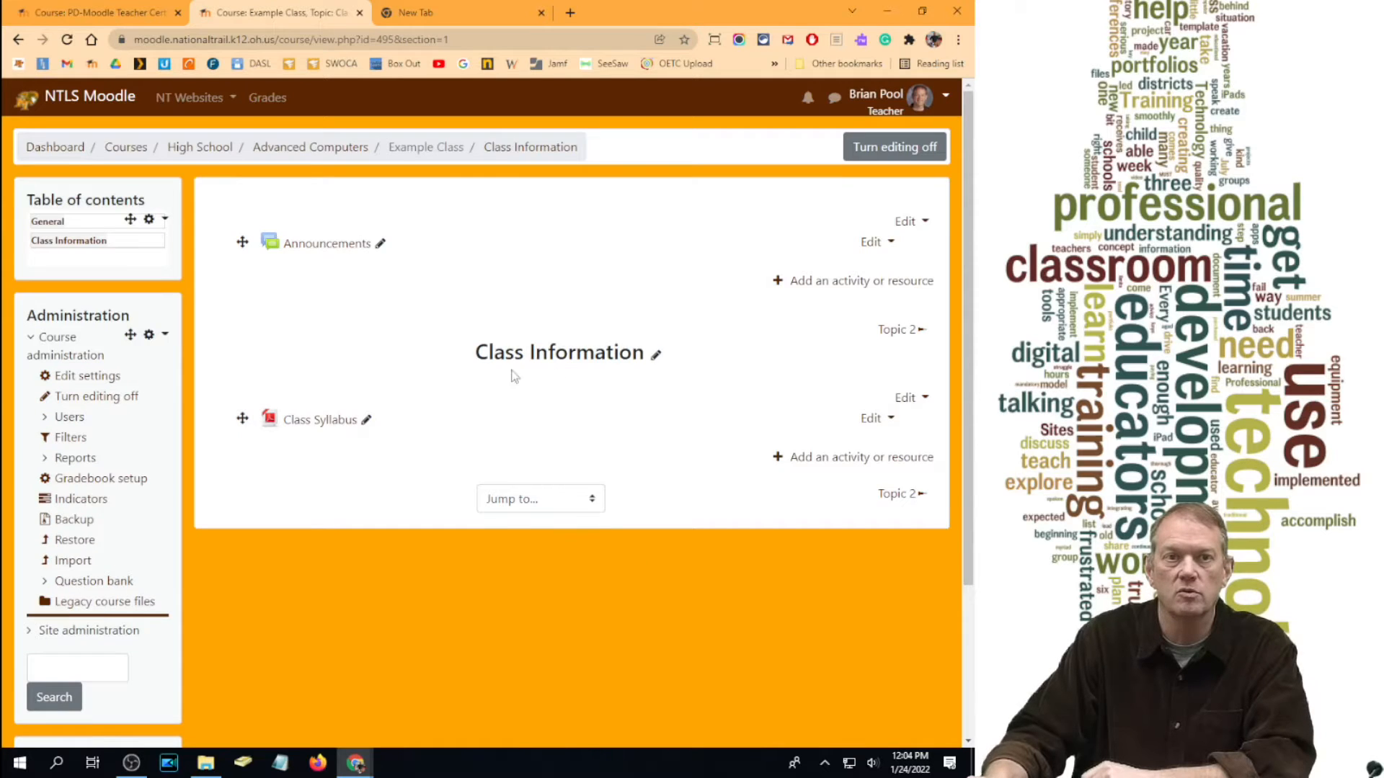
left_click(300, 424)
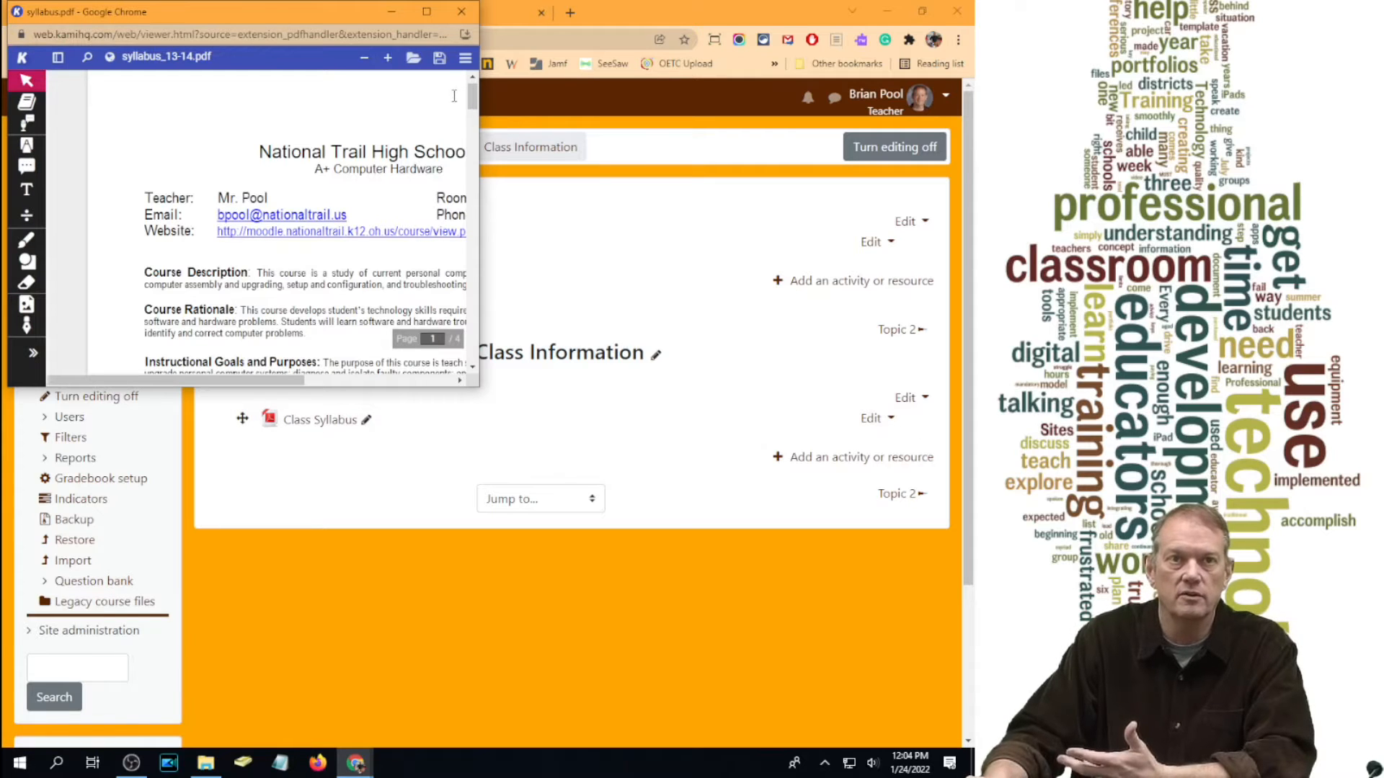
Step: Maximize the syllabus PDF viewer, close it, and return to the Example Class tab
left_click(427, 10)
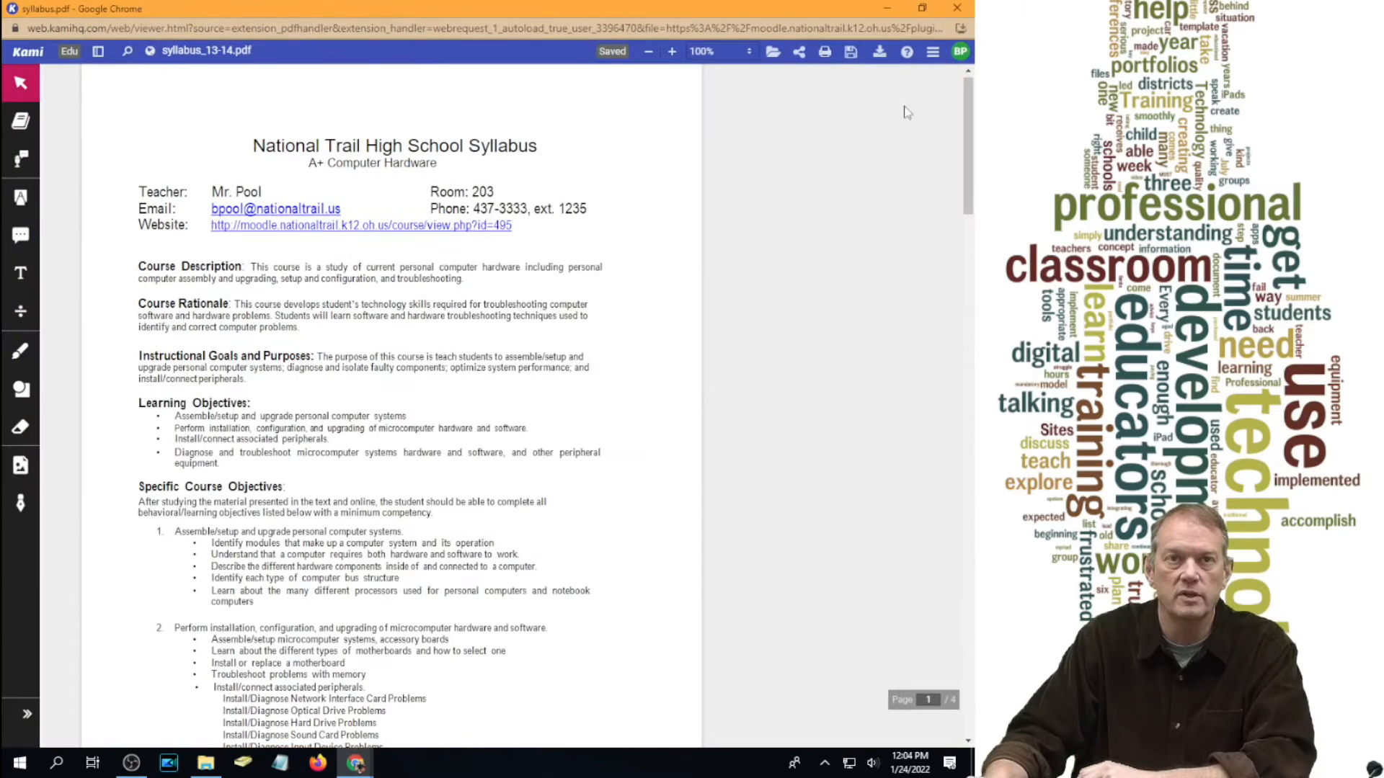
left_click(956, 9)
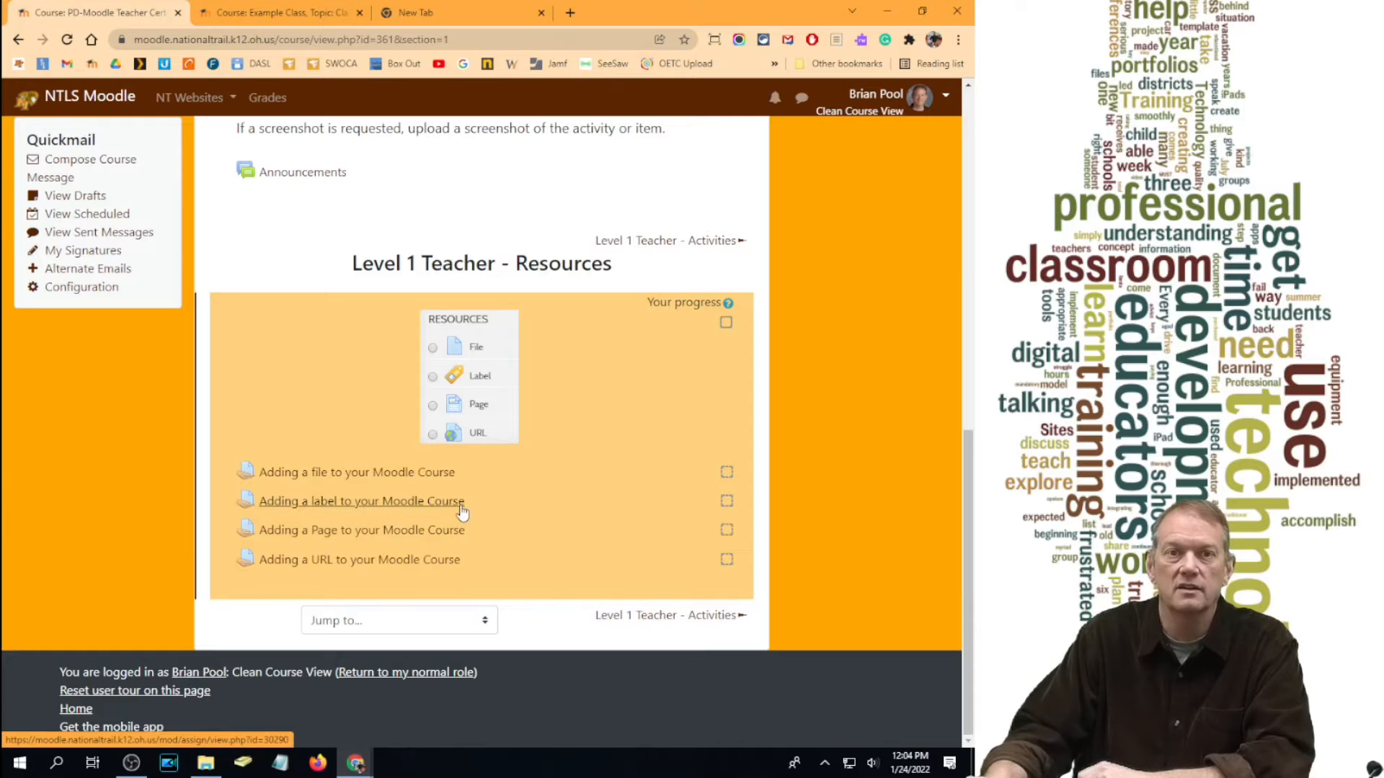
left_click(256, 16)
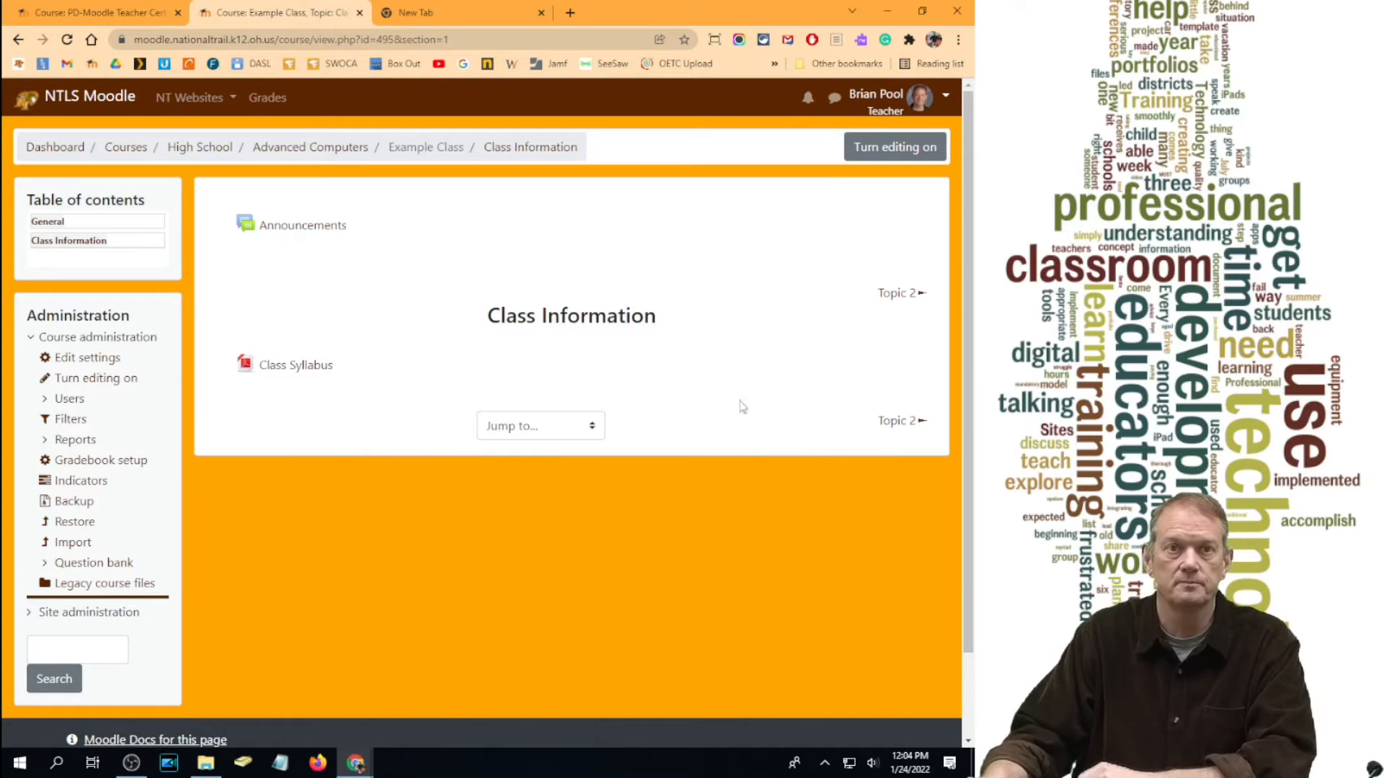
Step: With editing on, choose Label from Class Information's activity or resource chooser
left_click(892, 153)
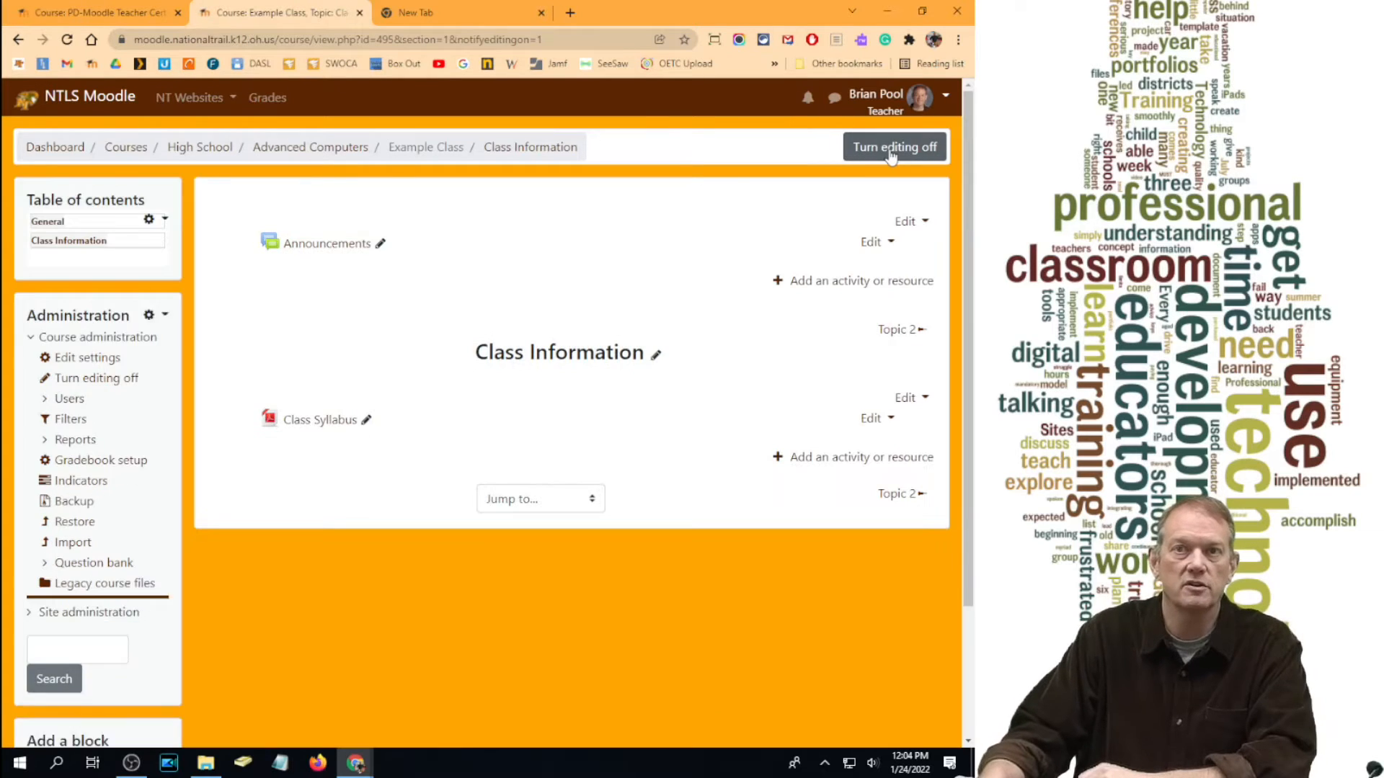
left_click(870, 461)
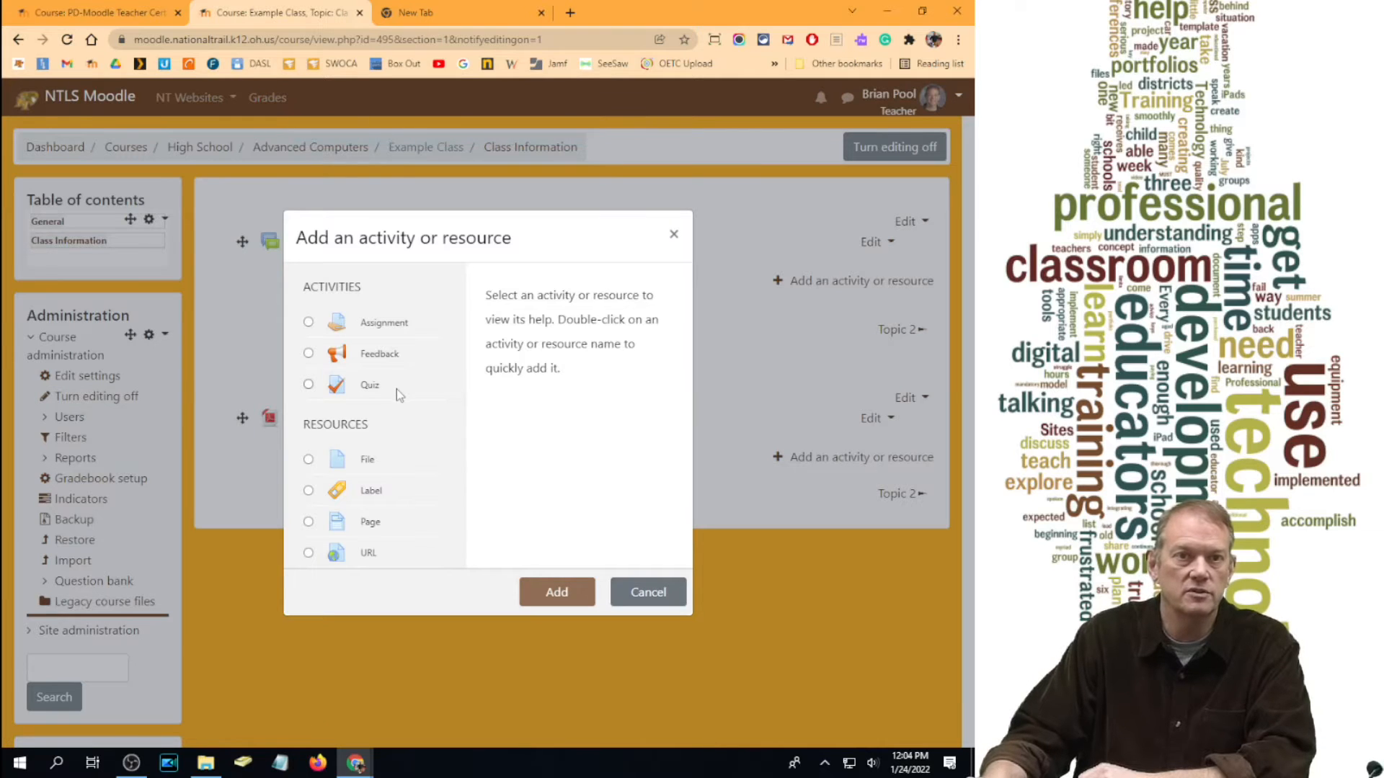
left_click(308, 491)
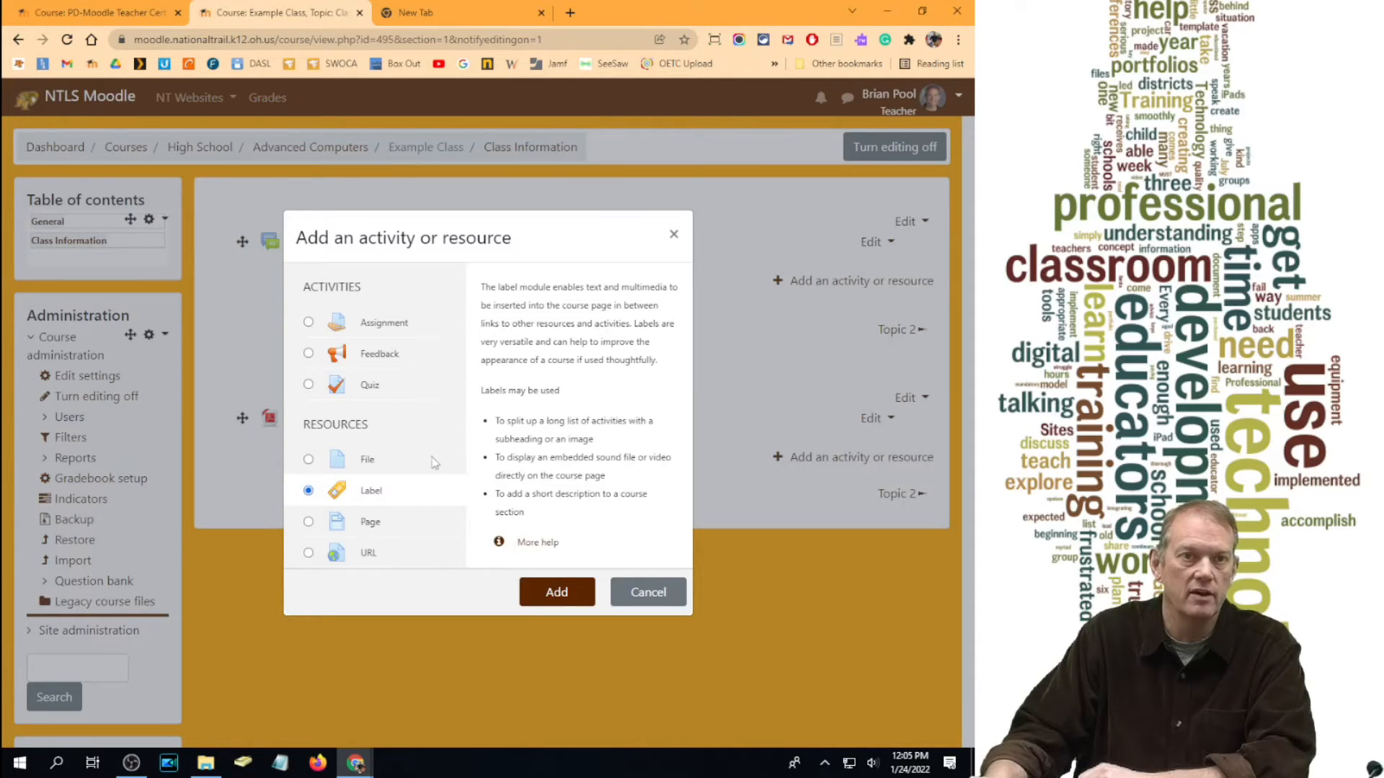
left_click(543, 596)
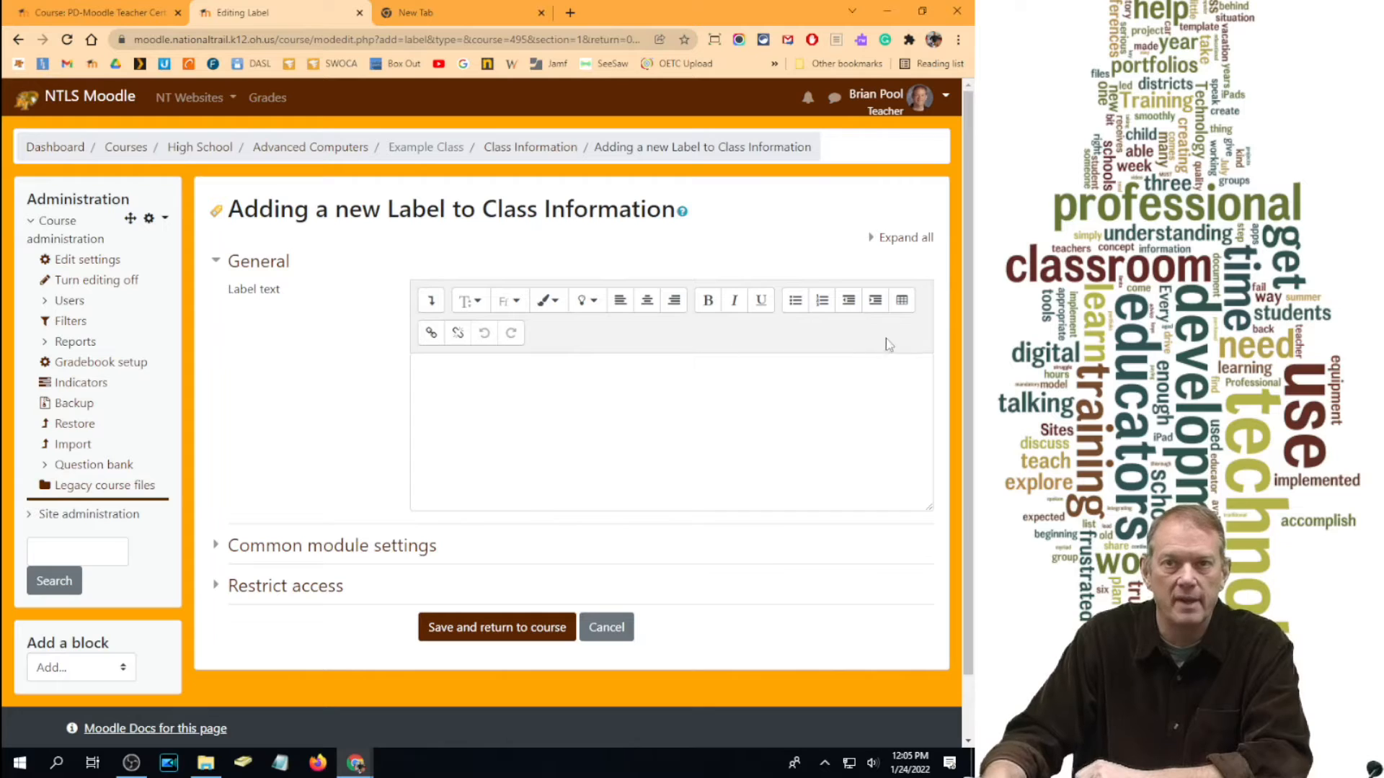
left_click(429, 301)
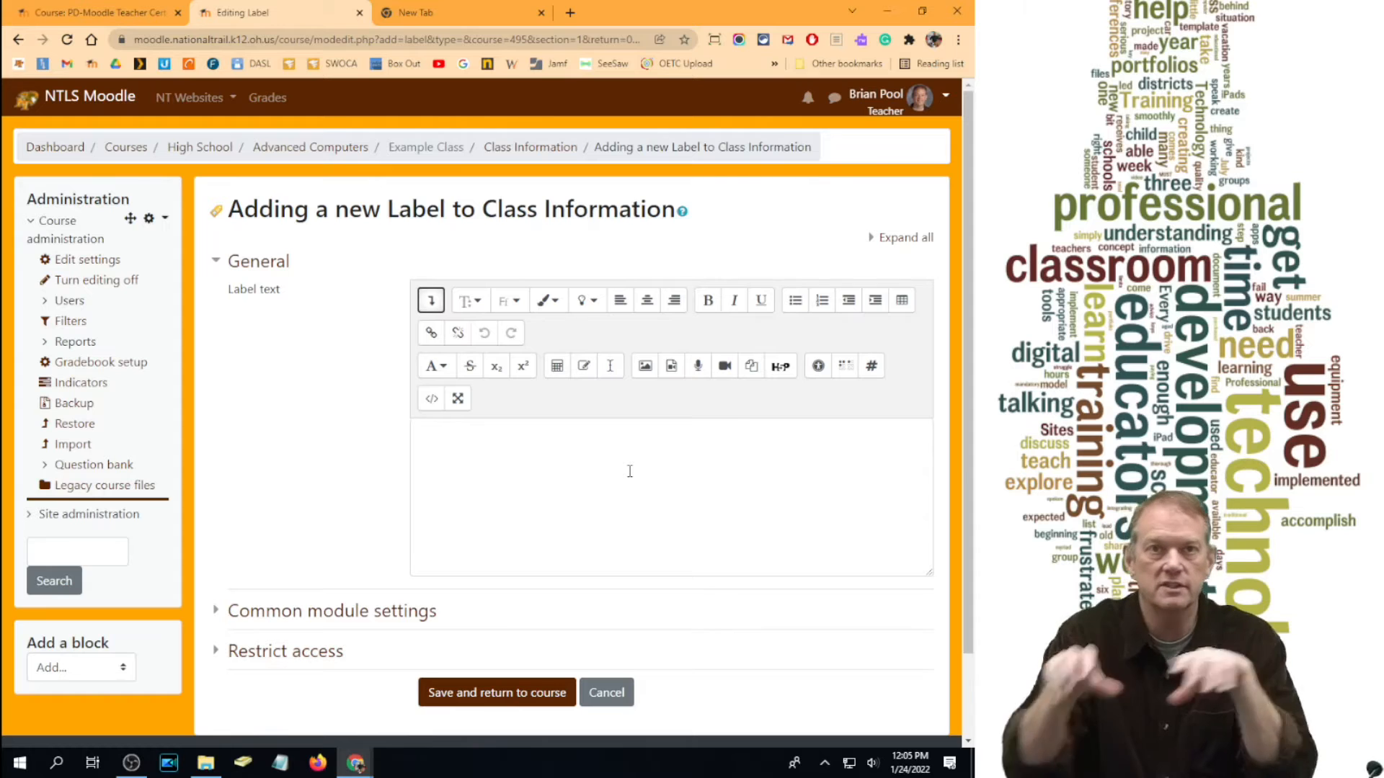
left_click(432, 300)
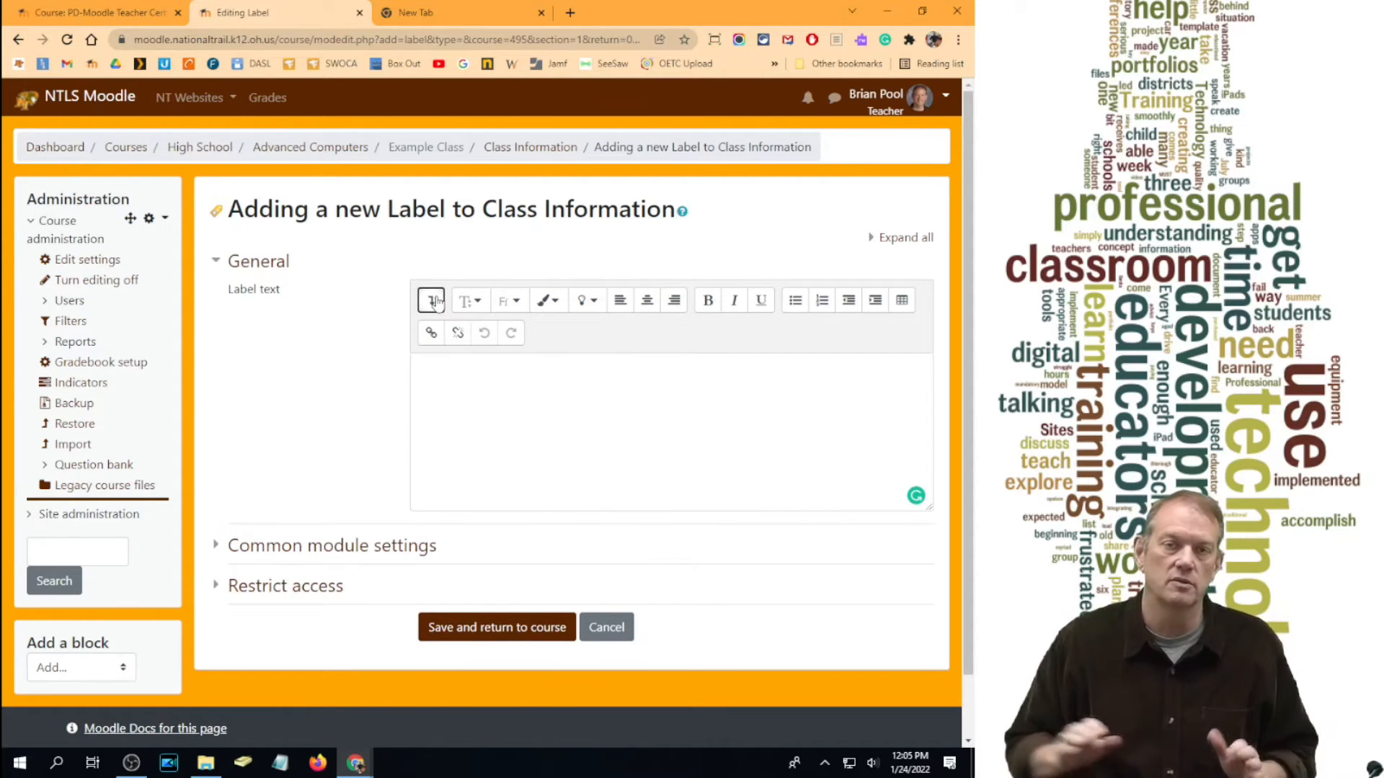
Step: Write the contact-information heading and make it centred, larger, bold and underlined
left_click(470, 372)
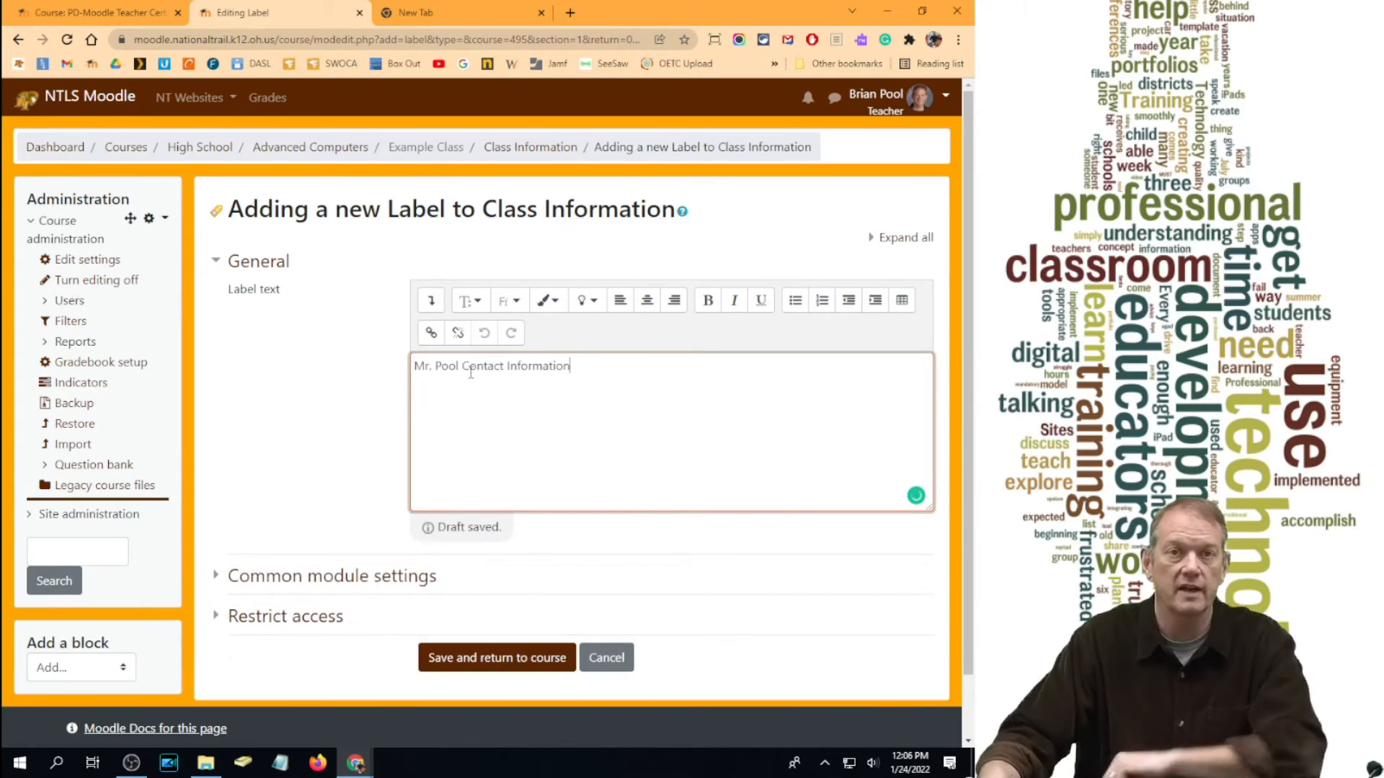
left_click_drag(616, 370, 364, 358)
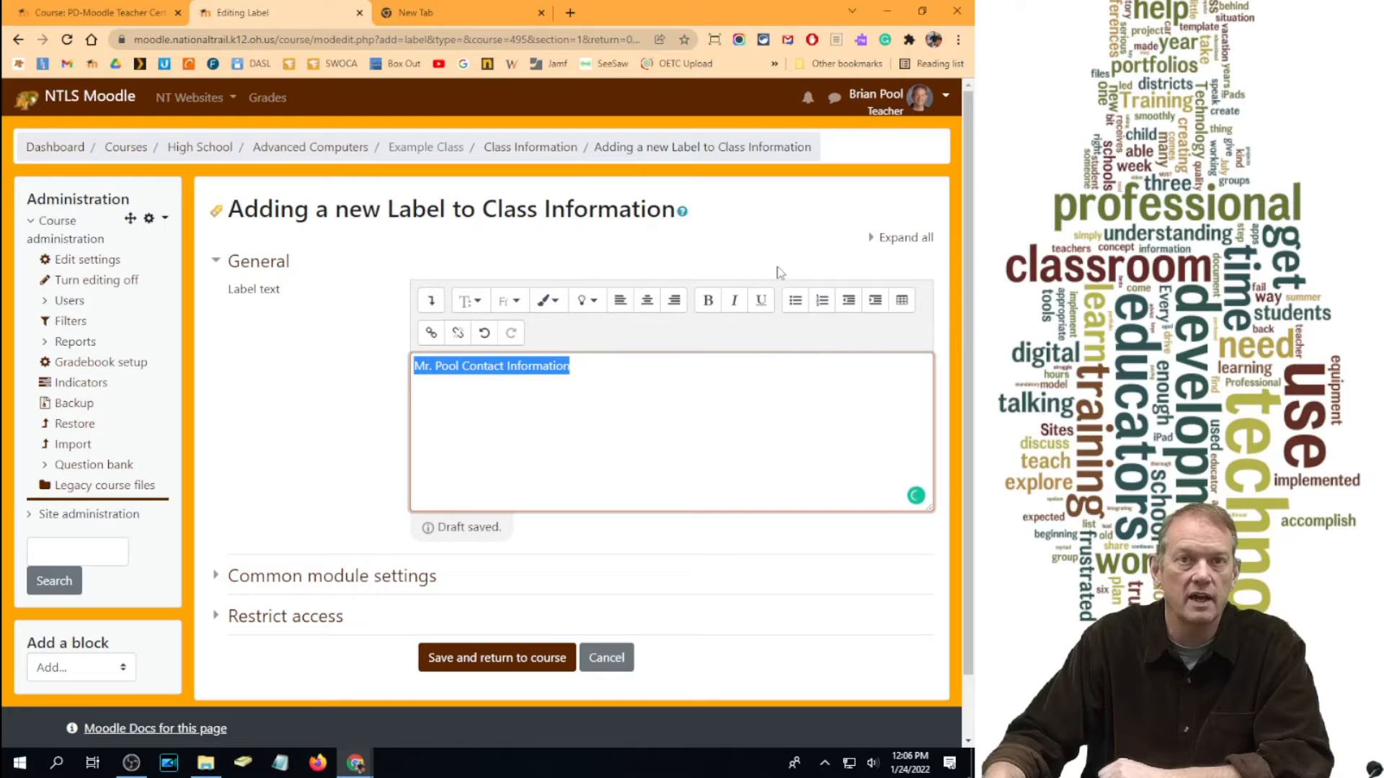
left_click(649, 302)
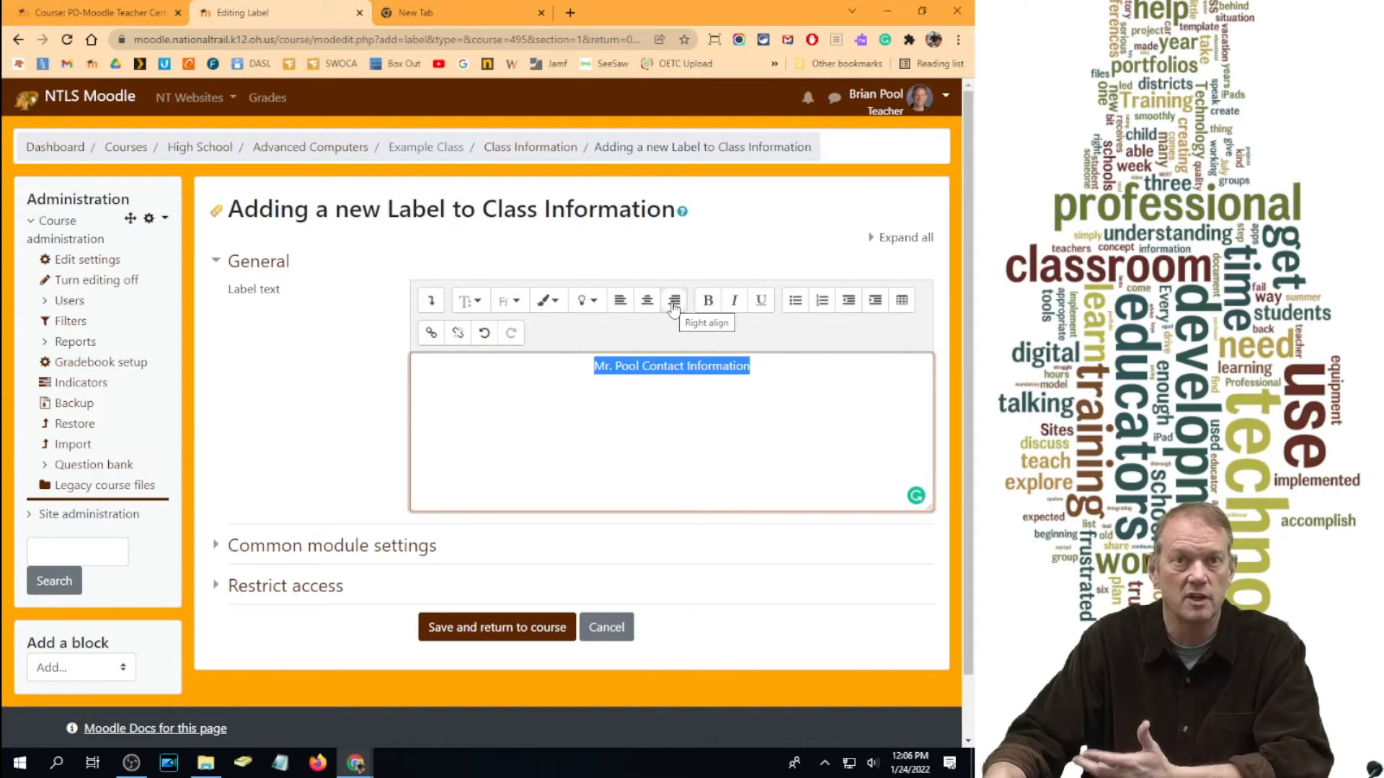
left_click(477, 310)
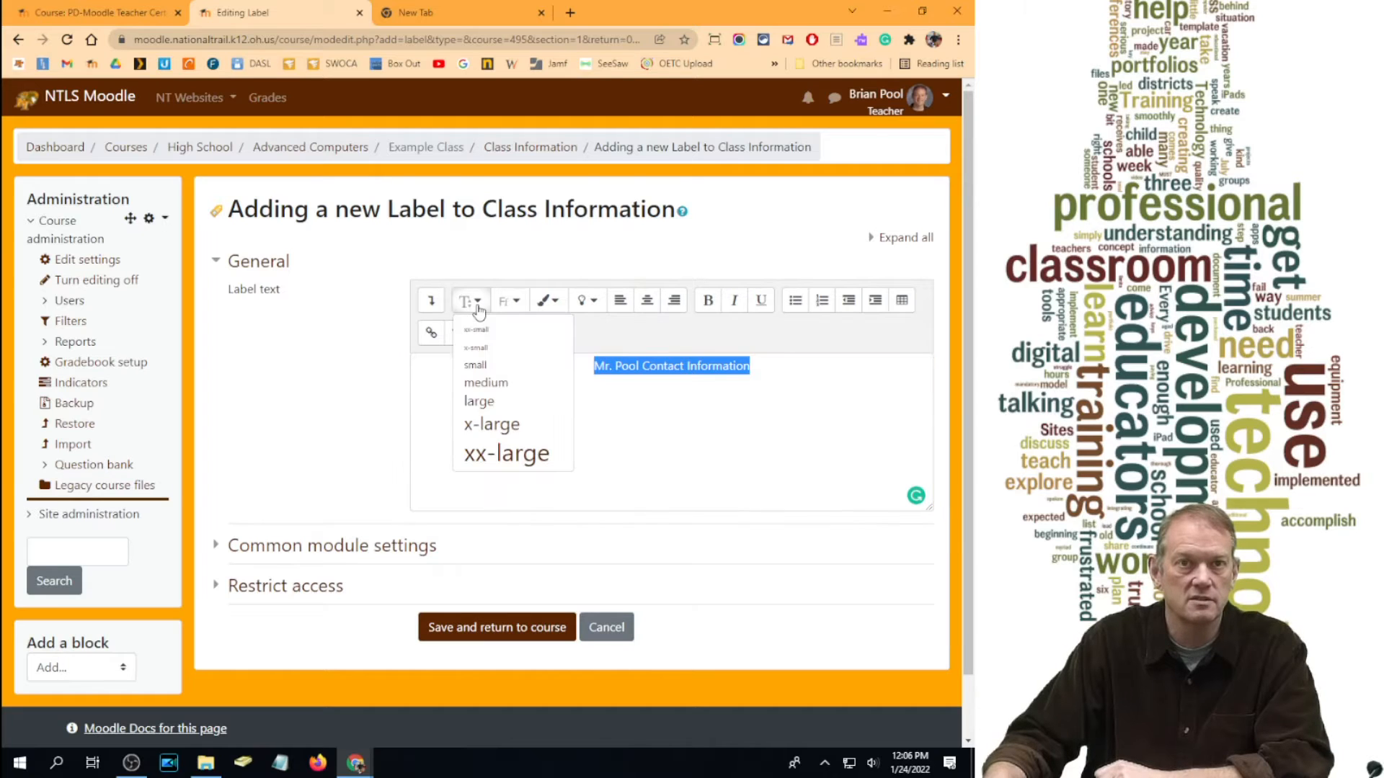
left_click(480, 401)
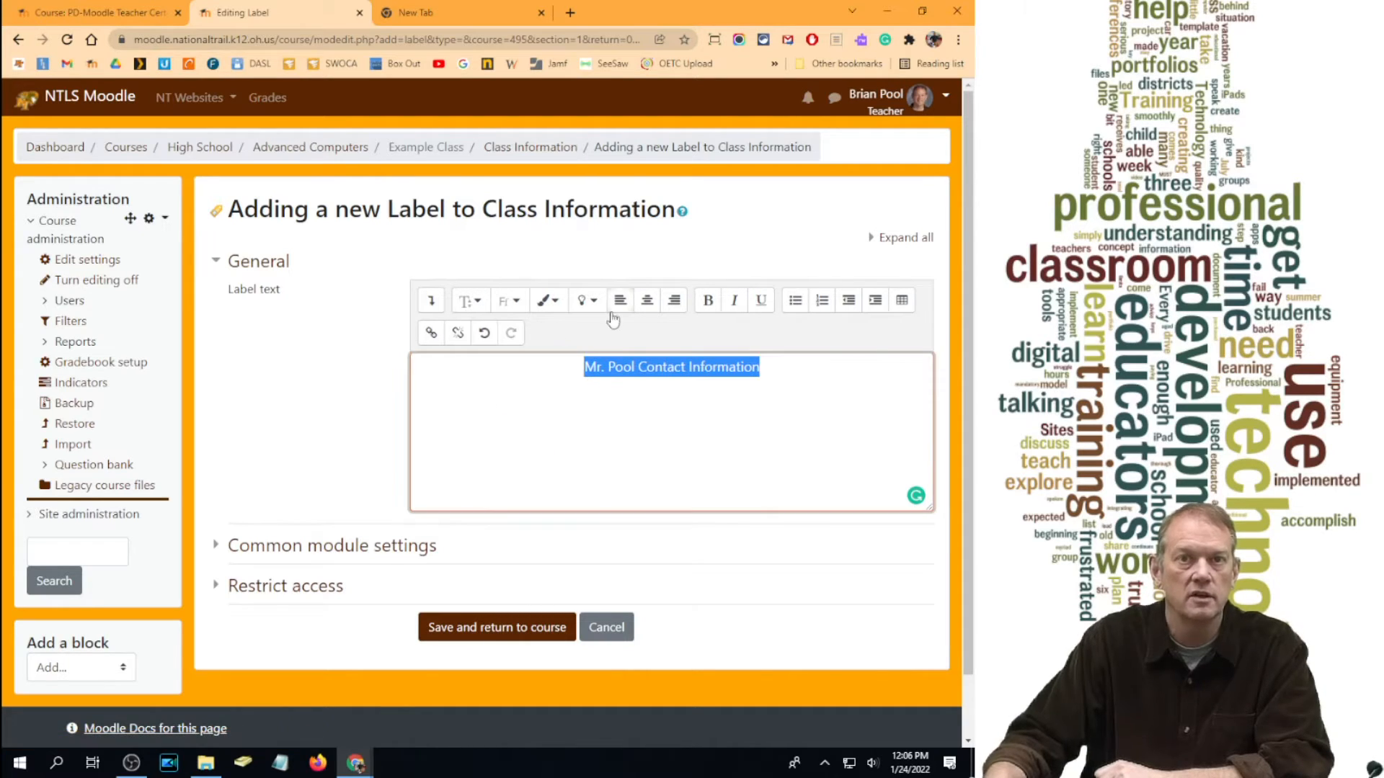
left_click(716, 310)
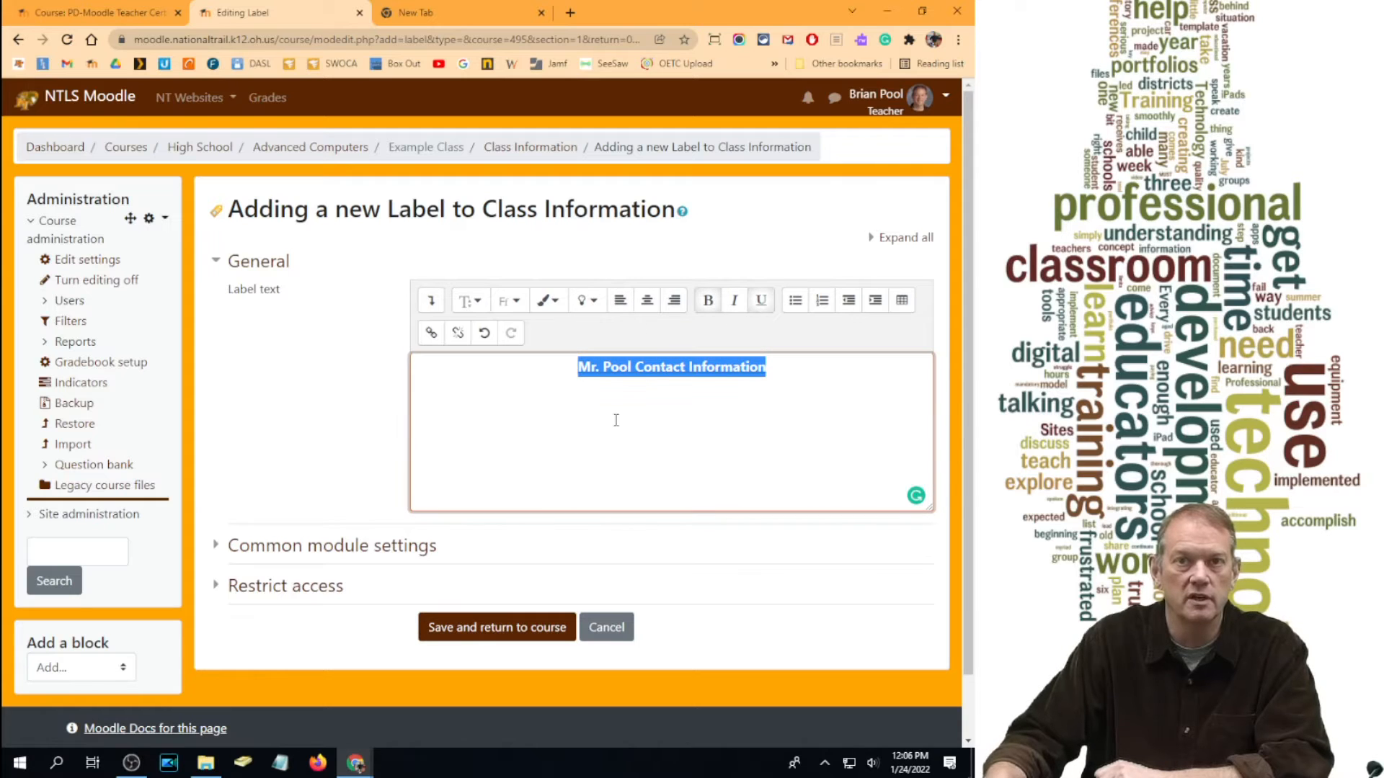
left_click(801, 369)
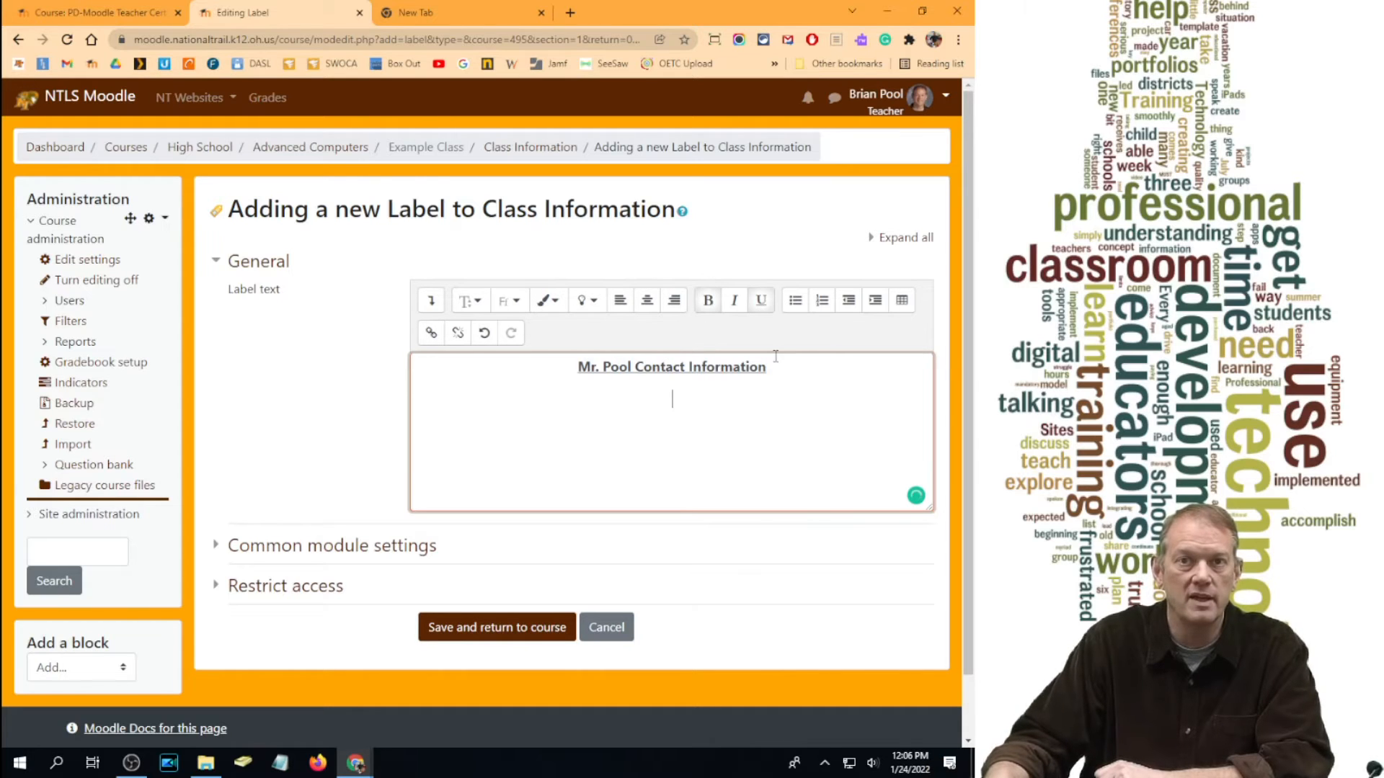
left_click(708, 308)
Step: Add the teacher's e-mail address below the heading and save the label
left_click(761, 307)
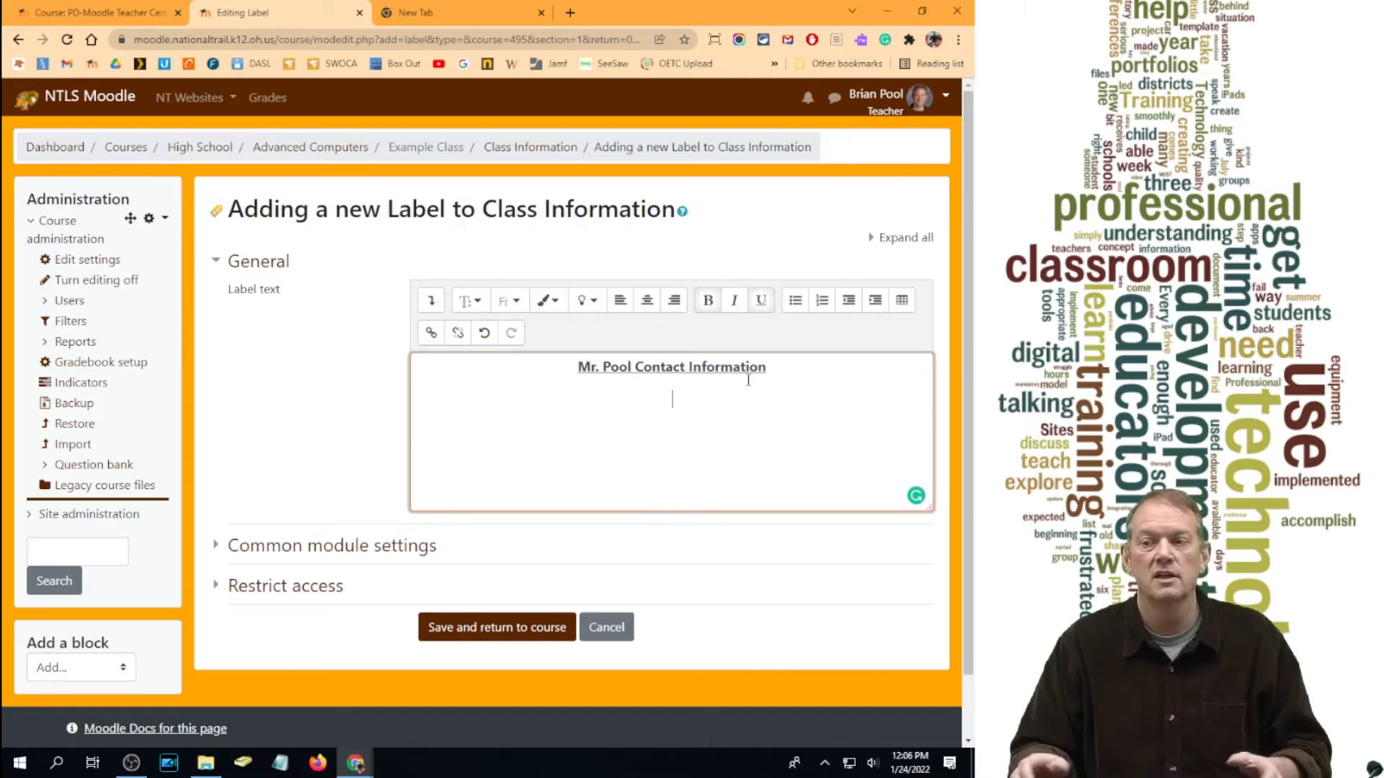
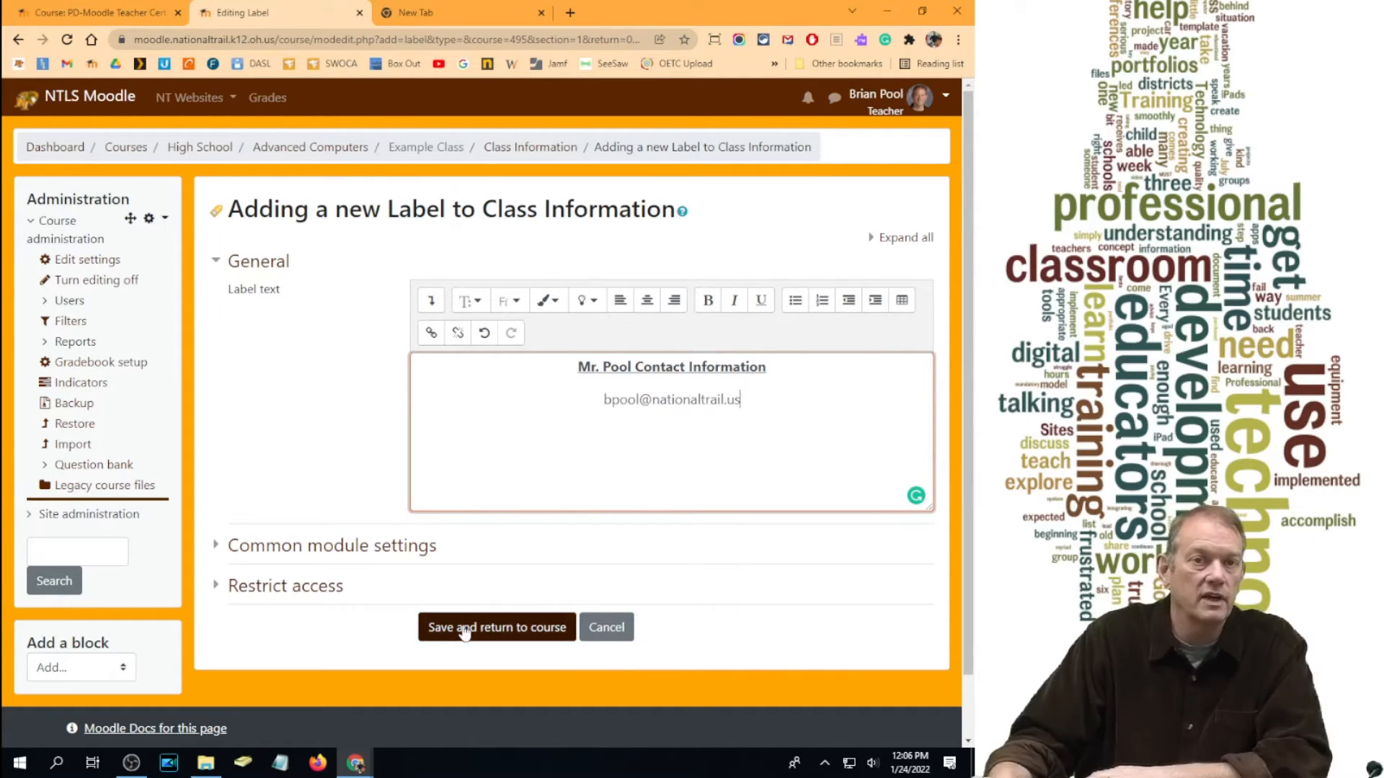
left_click(463, 629)
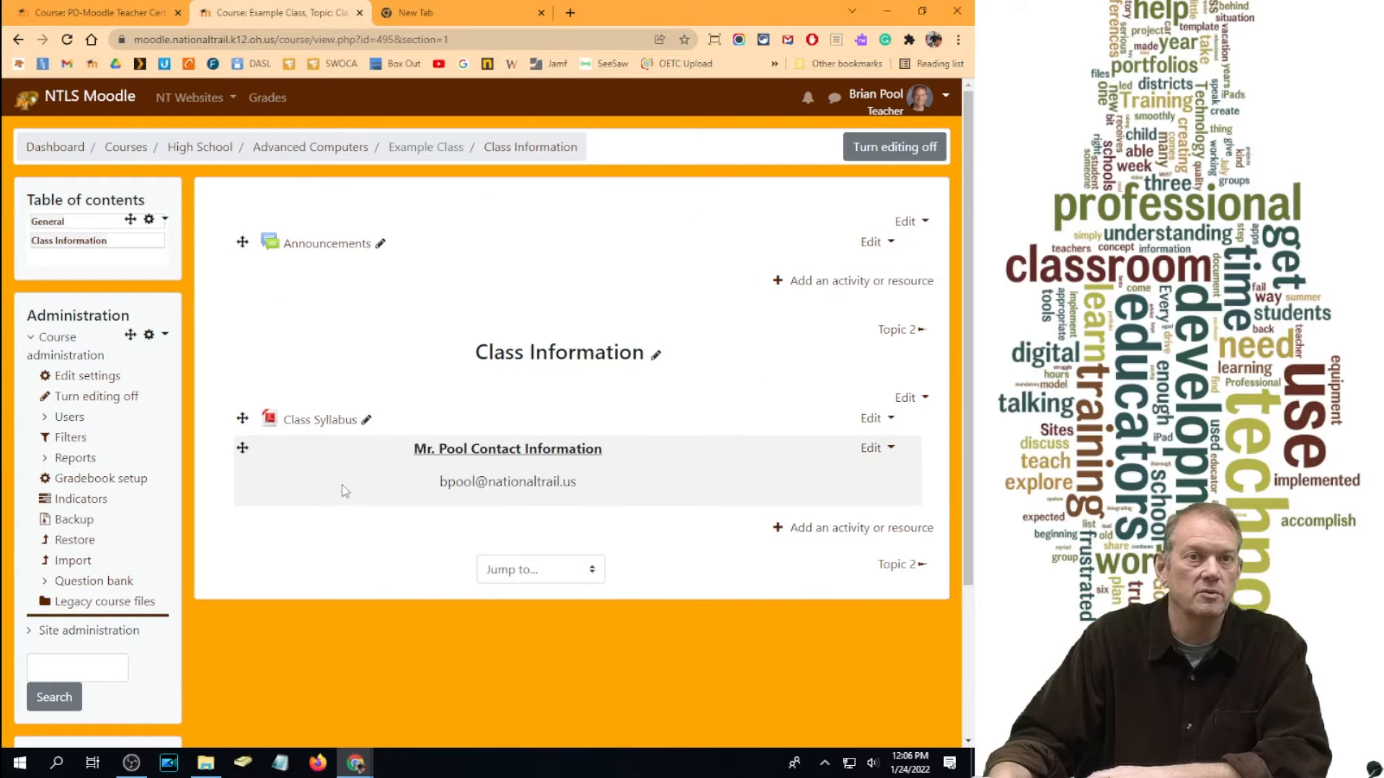
Step: Move the contact label above Class Syllabus and reopen its Edit settings form
left_click_drag(242, 448, 244, 427)
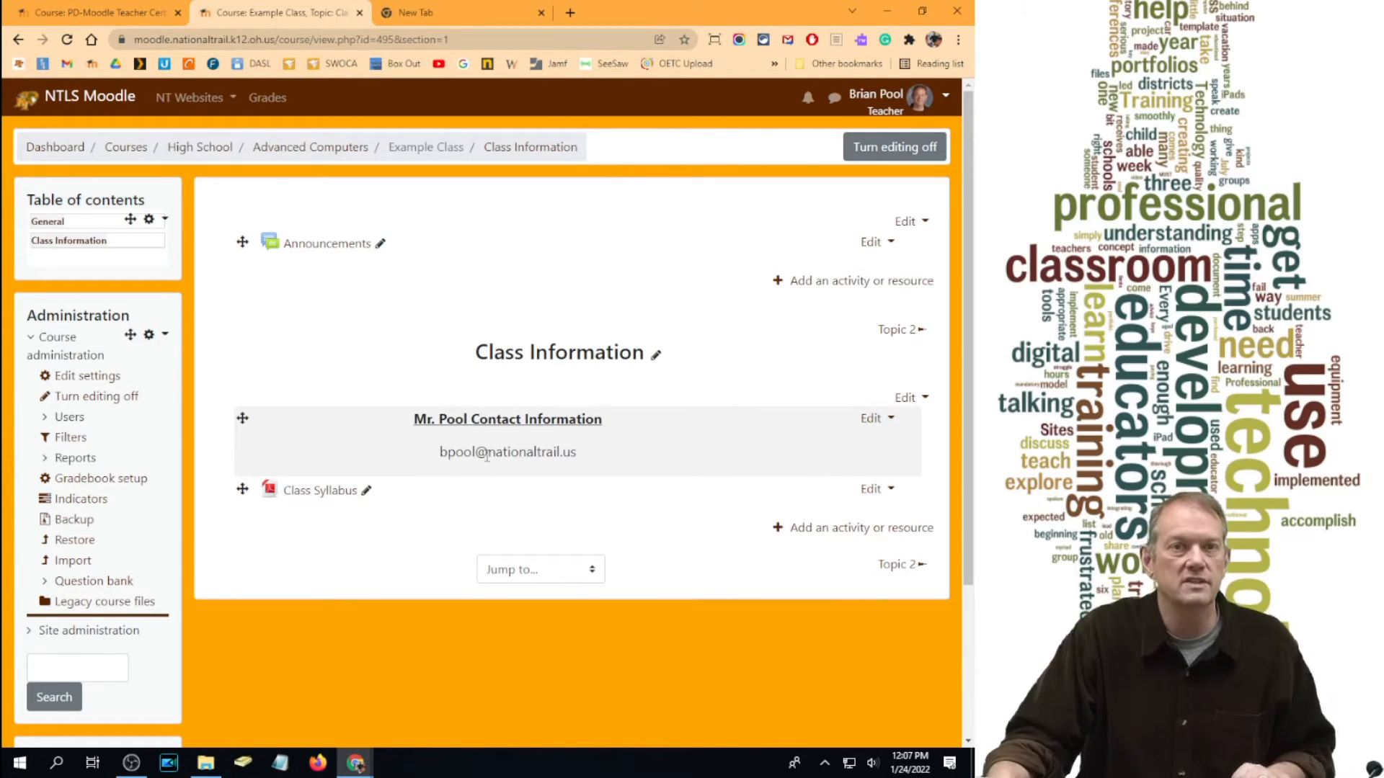
left_click(871, 420)
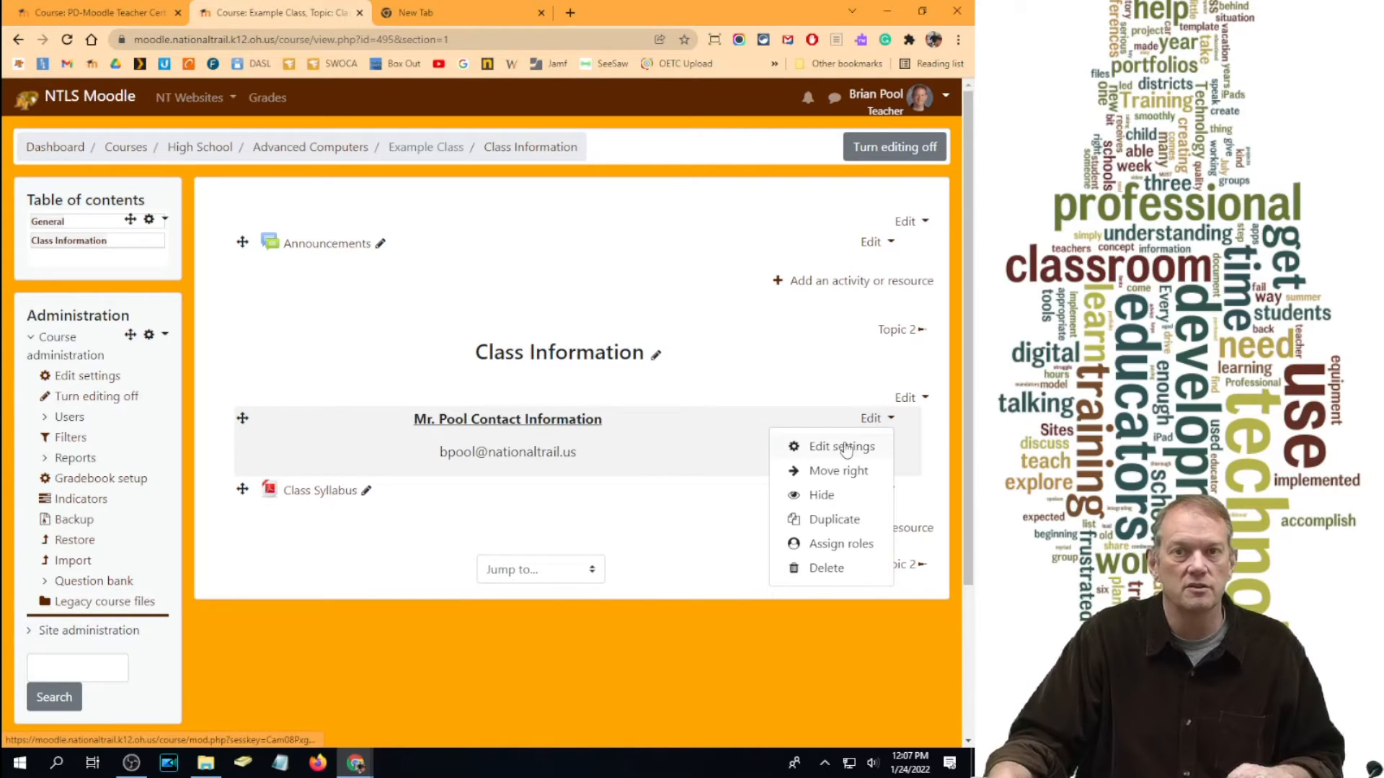
left_click(840, 448)
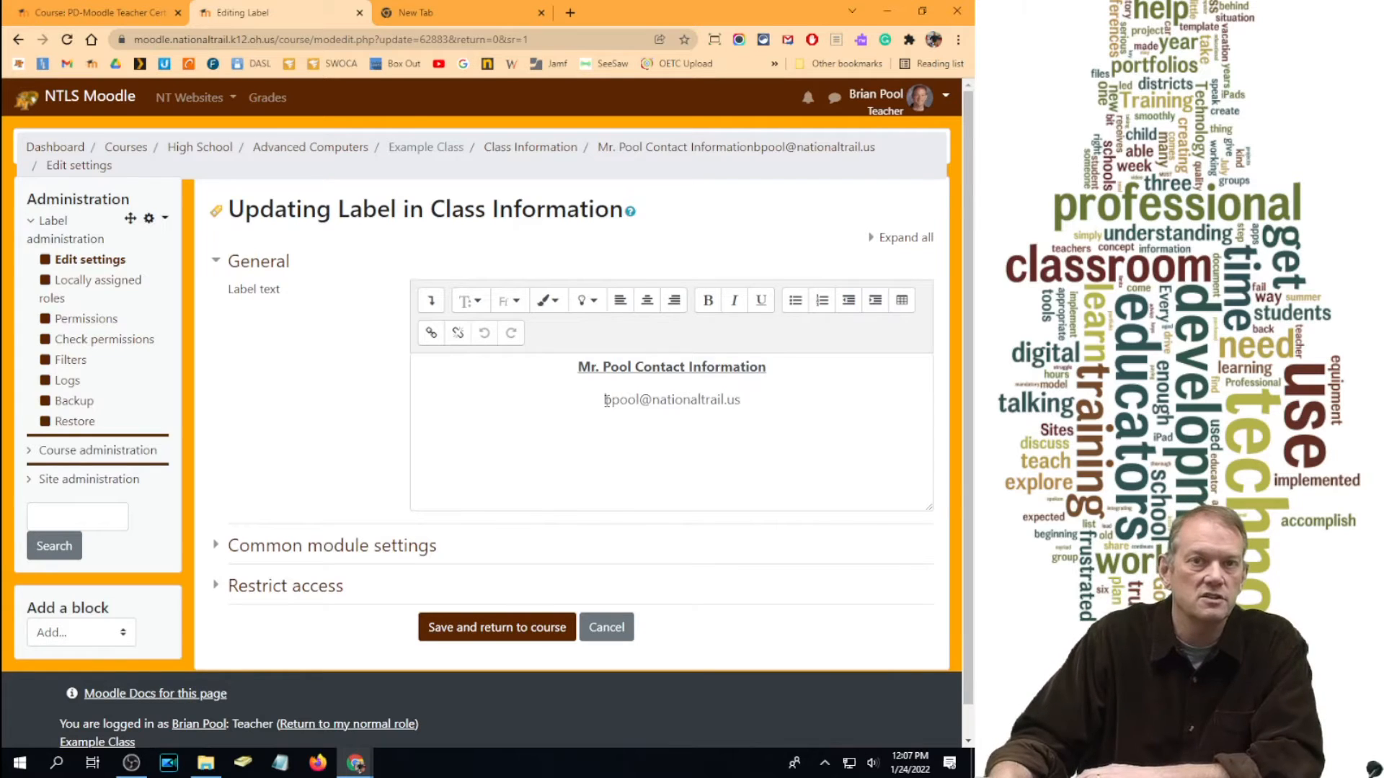
Step: Link the label's e-mail address to the pasted mailto URL, opening in a new window, and save
left_click_drag(604, 400, 793, 404)
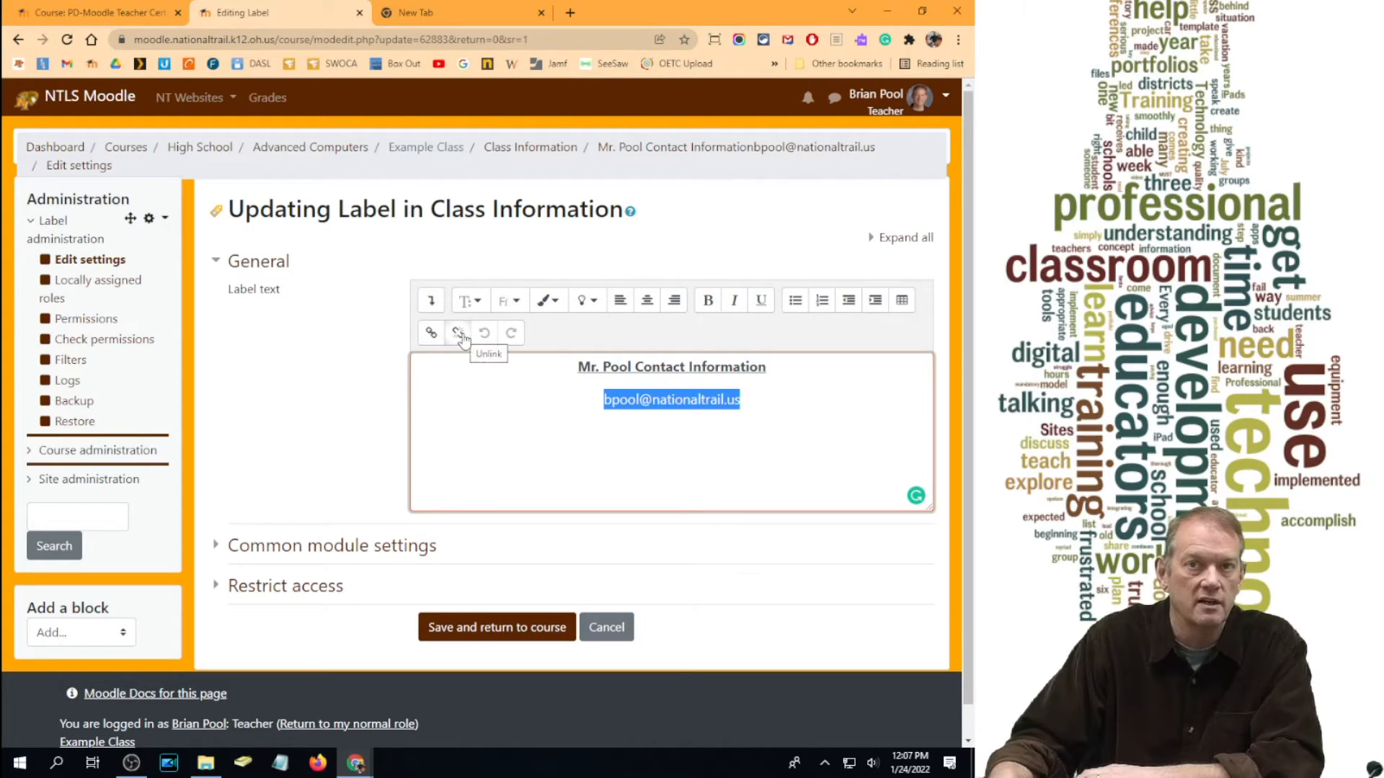
left_click(431, 332)
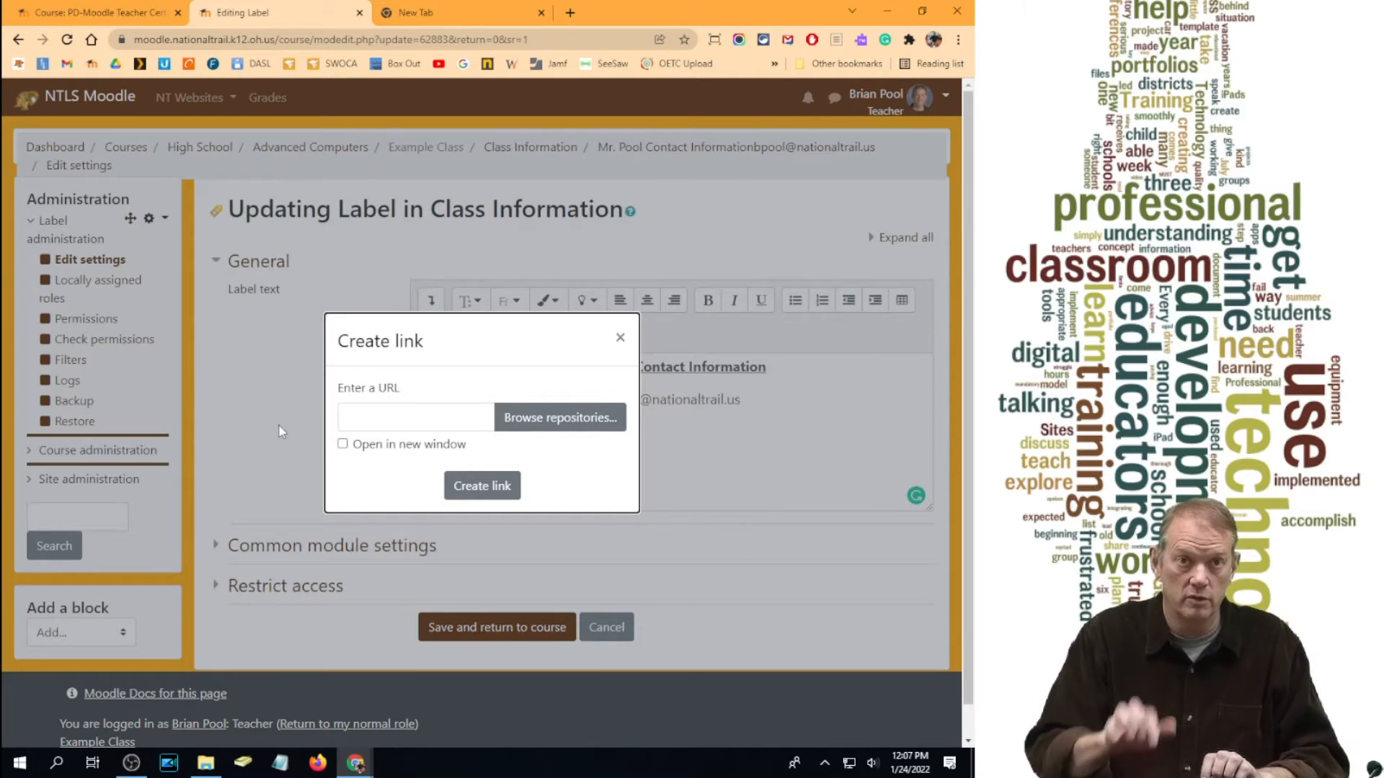
left_click(366, 417)
key("ctrl+v")
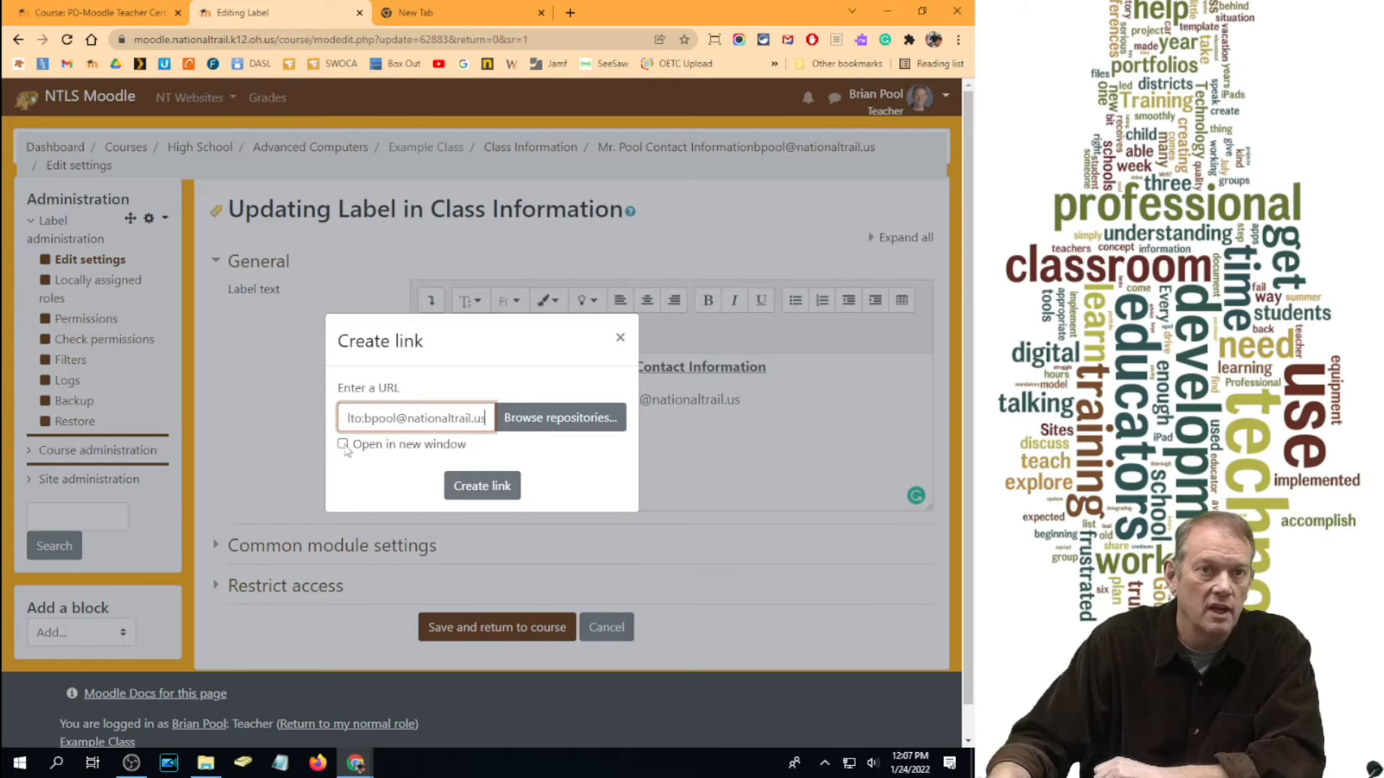
left_click(343, 445)
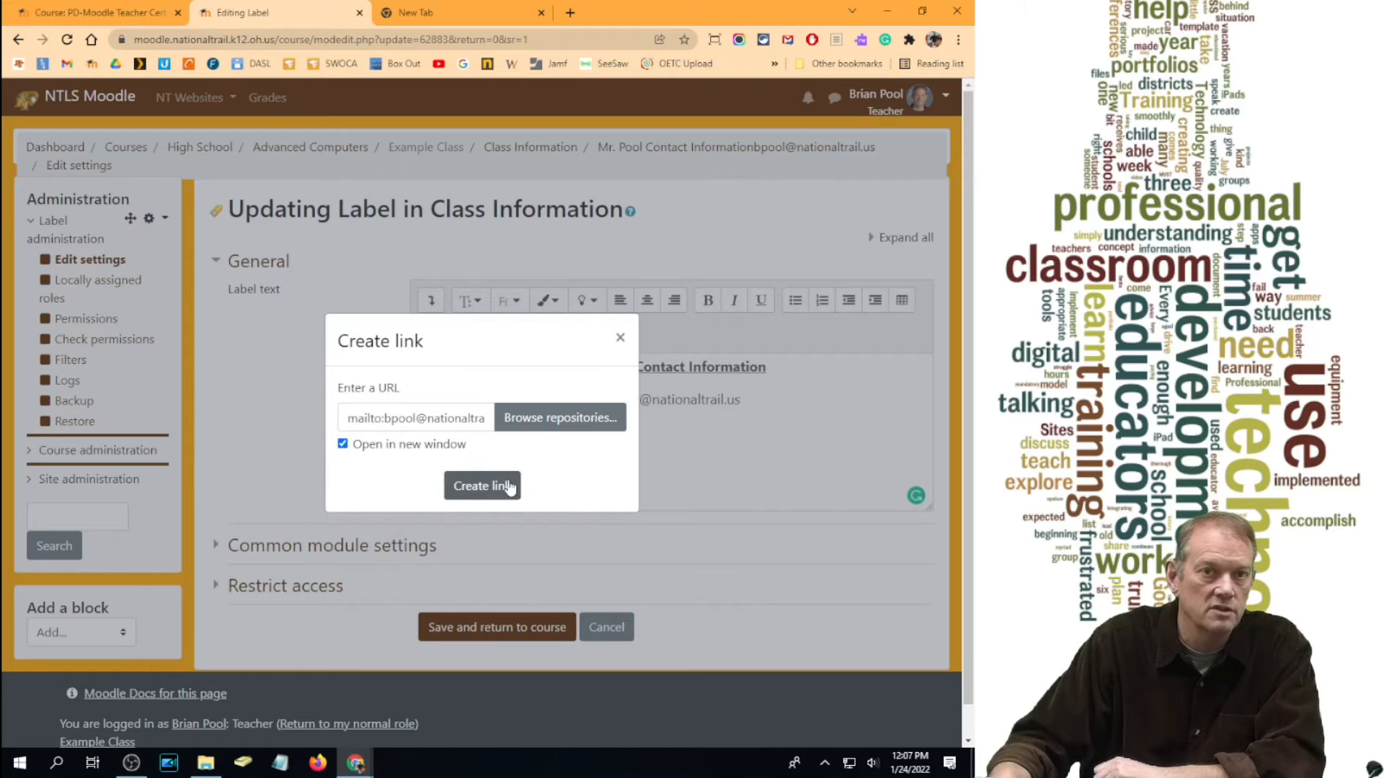
left_click(494, 486)
left_click(507, 628)
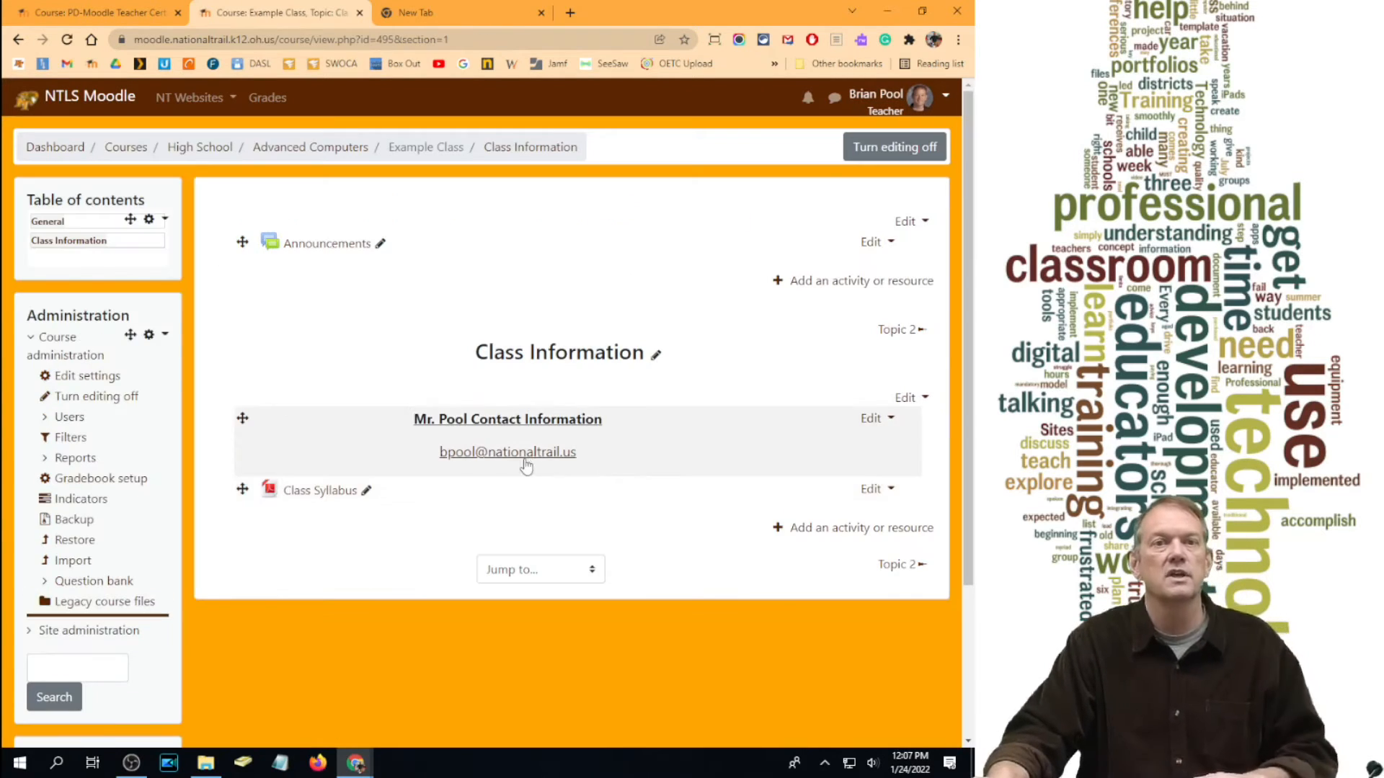
left_click(504, 459)
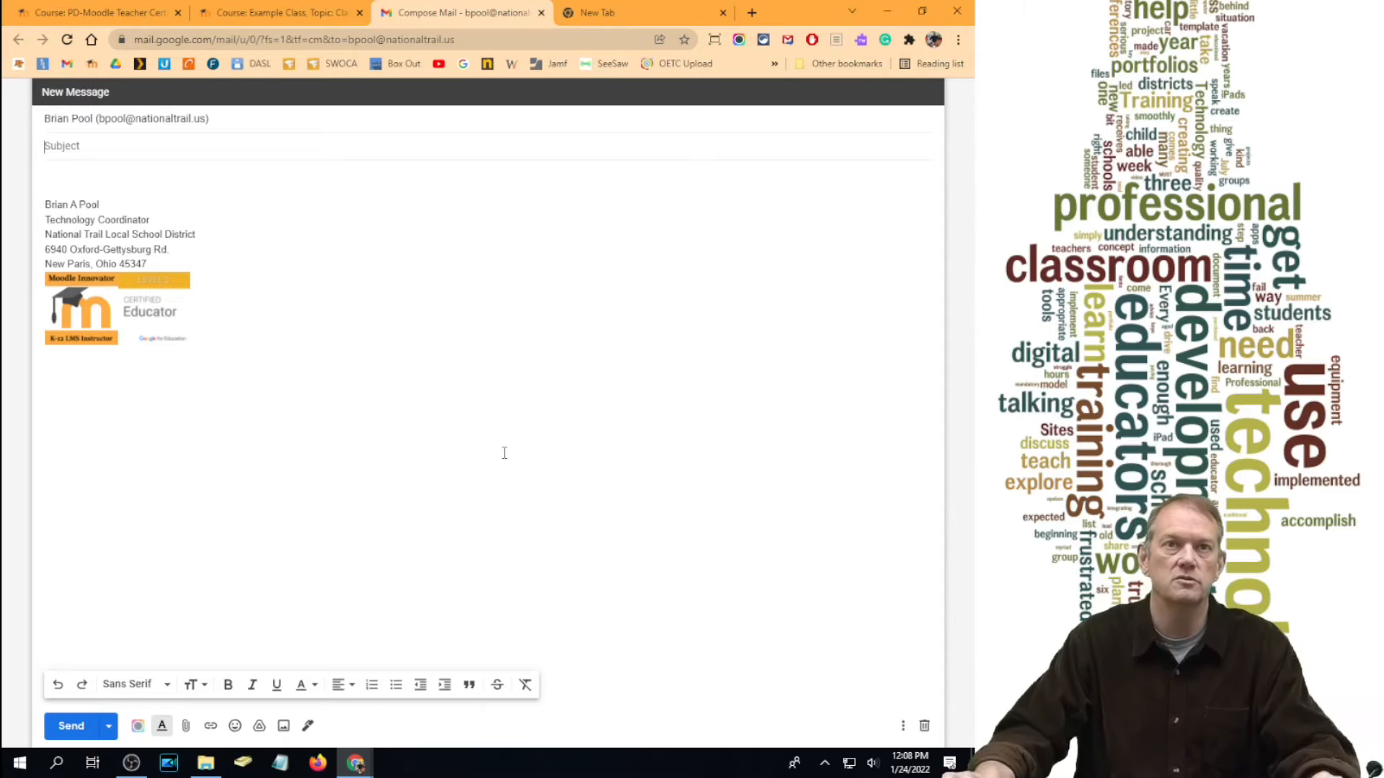
left_click(541, 13)
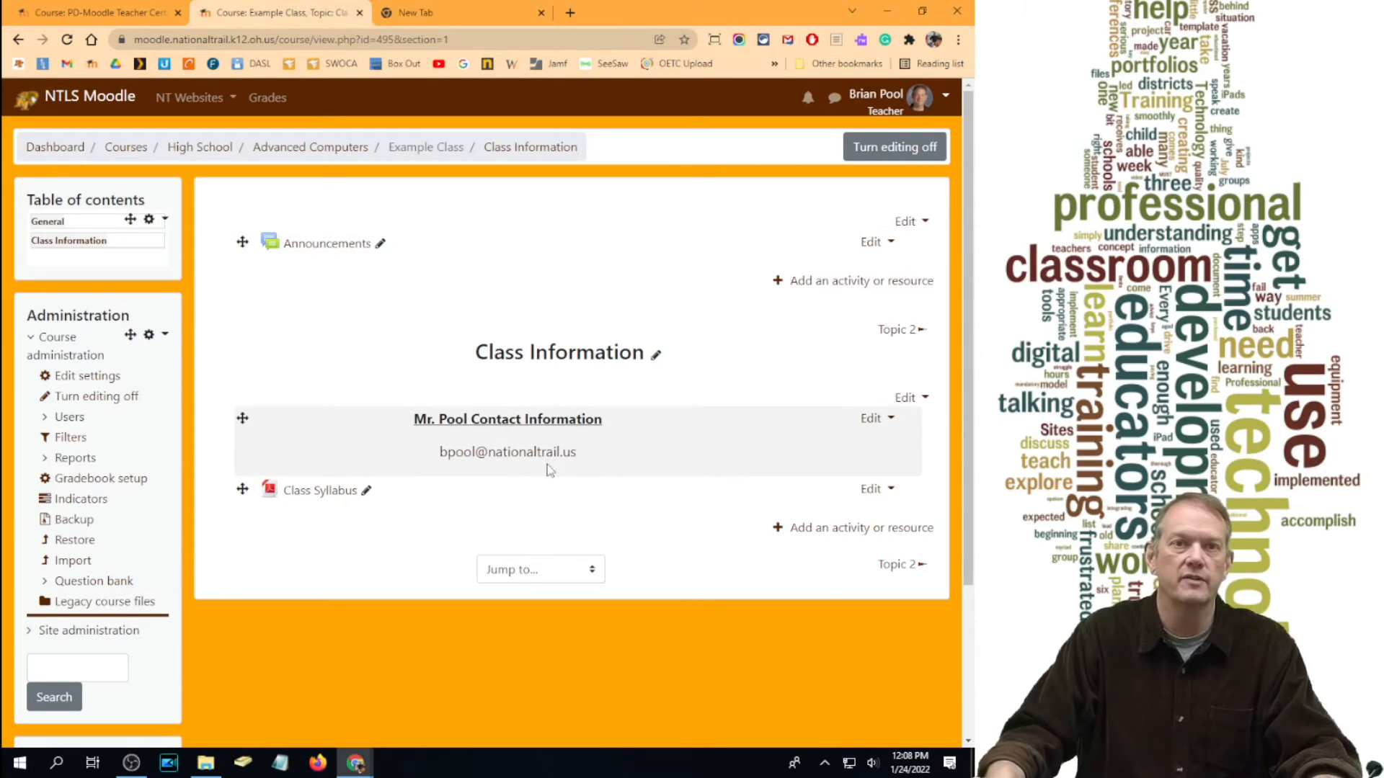
Step: Reopen the contact label's settings and open the Image properties dialog below the e-mail address
left_click(870, 419)
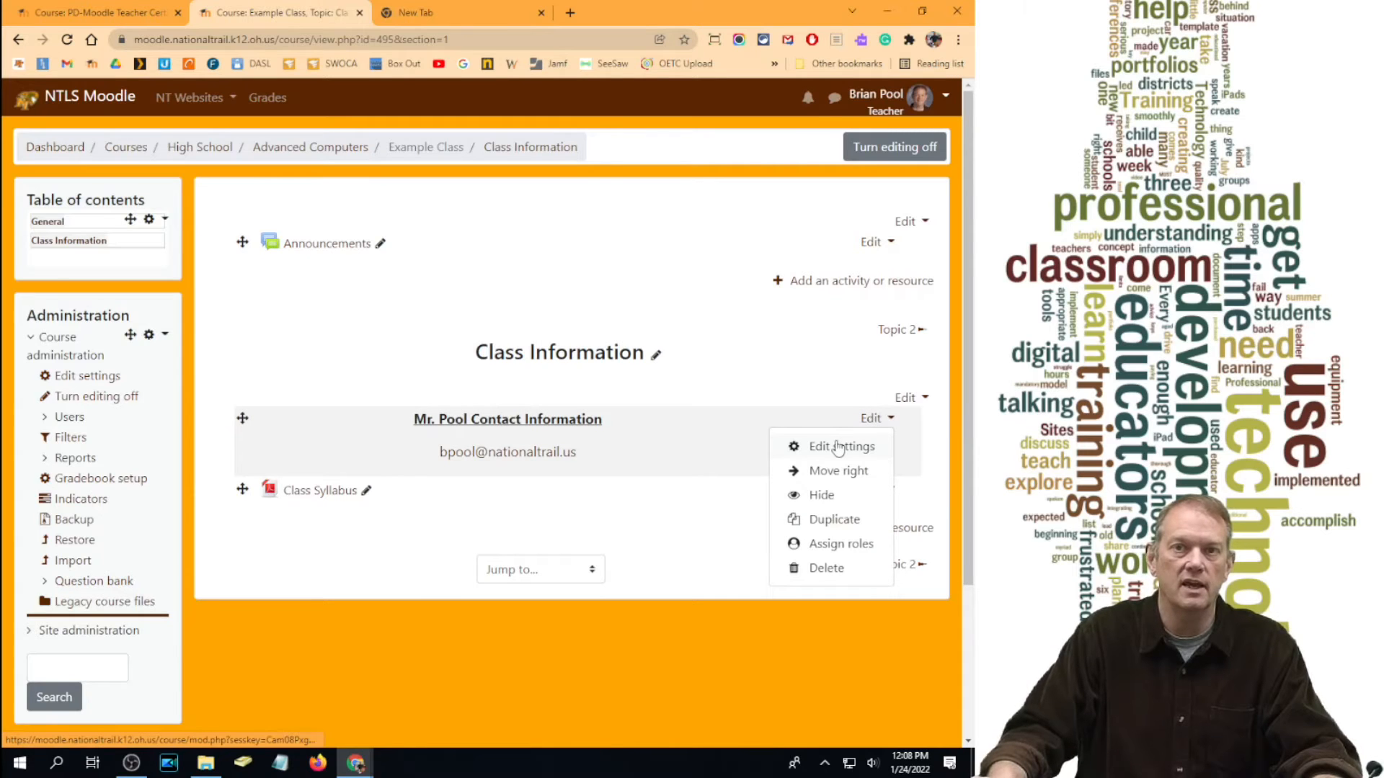
left_click(840, 447)
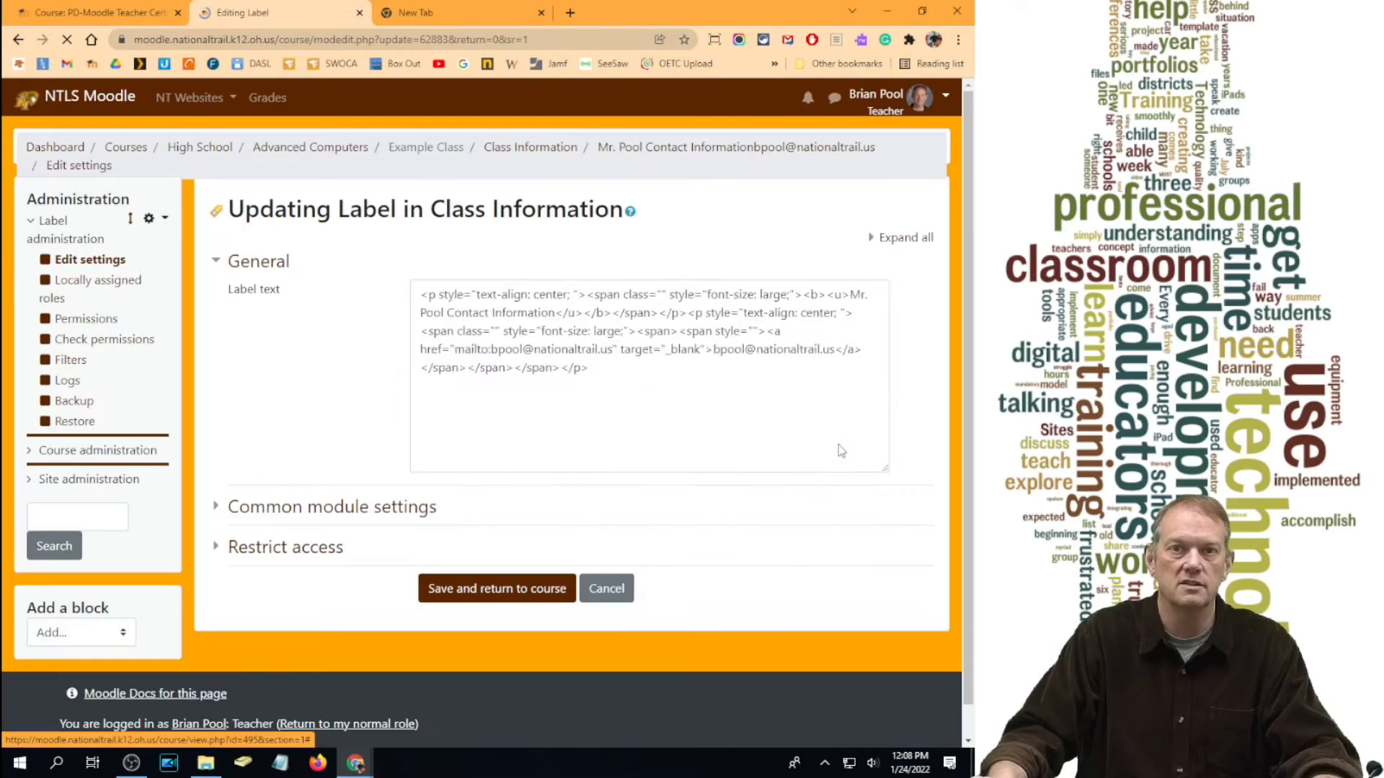
left_click(861, 407)
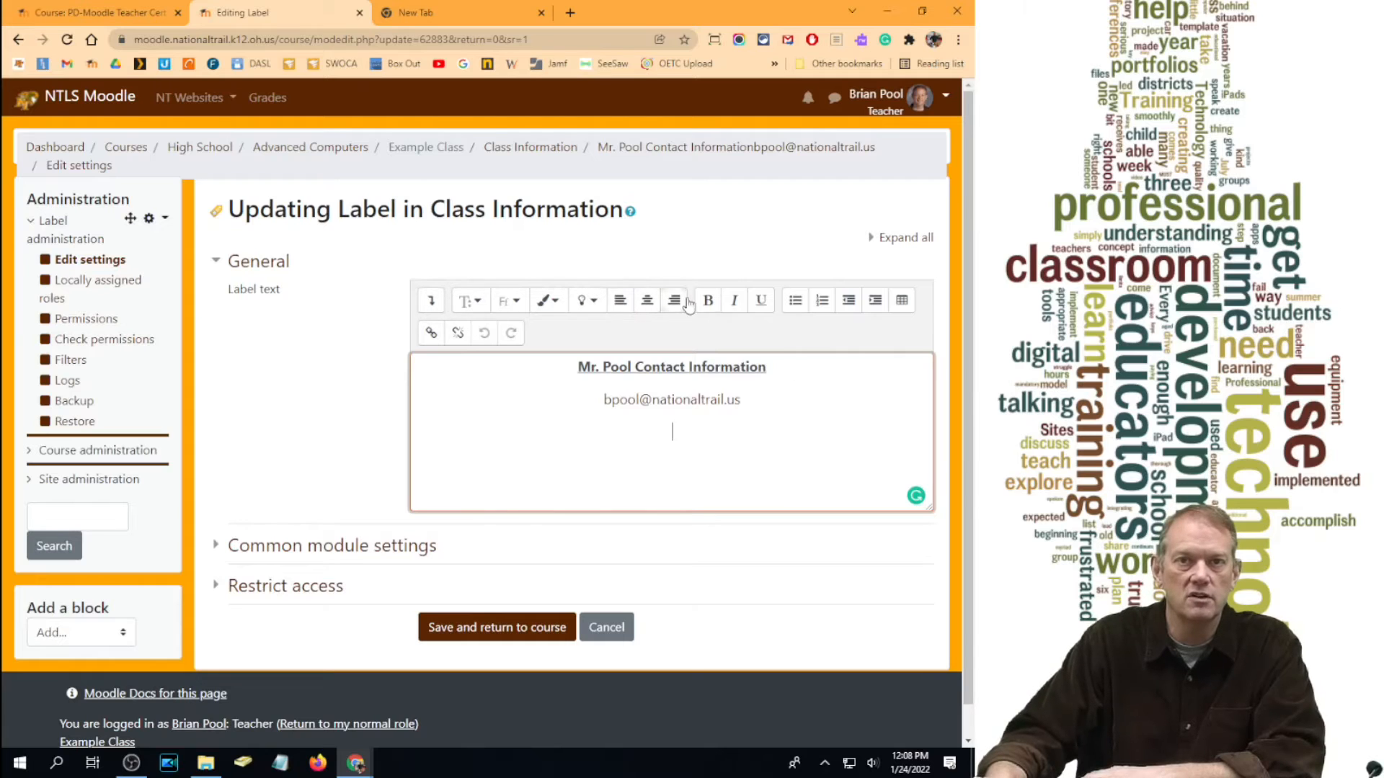
left_click(431, 303)
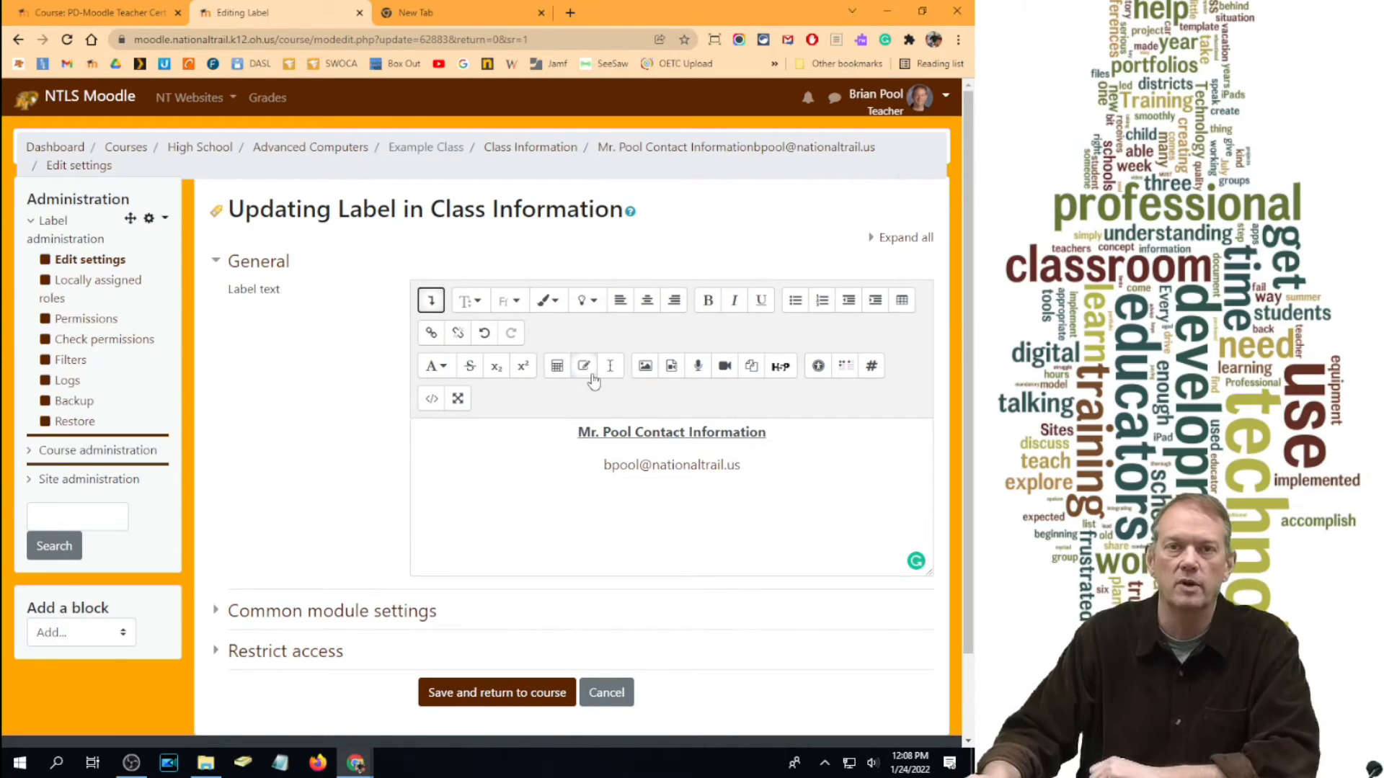
left_click(645, 368)
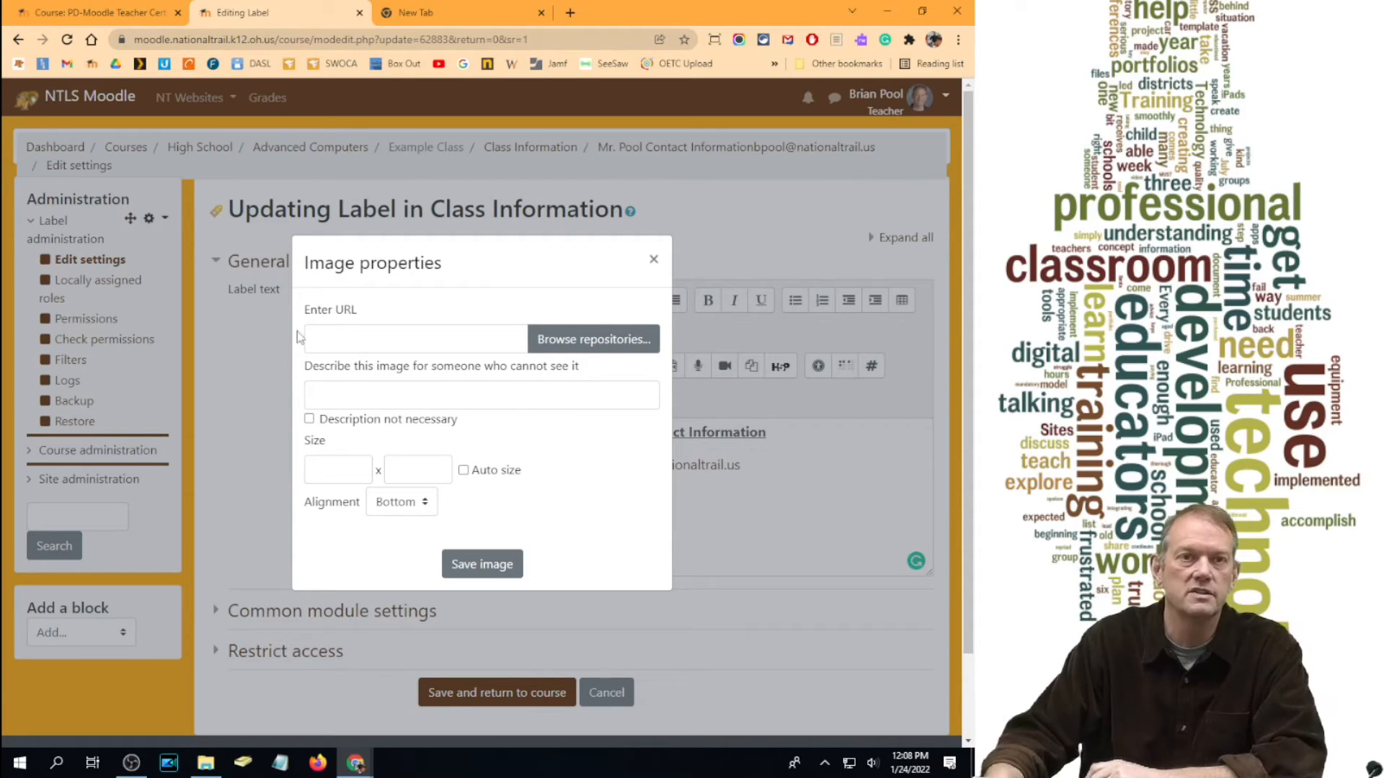
Step: Upload the teacher's photo from the computer through the image repository browser
left_click(627, 341)
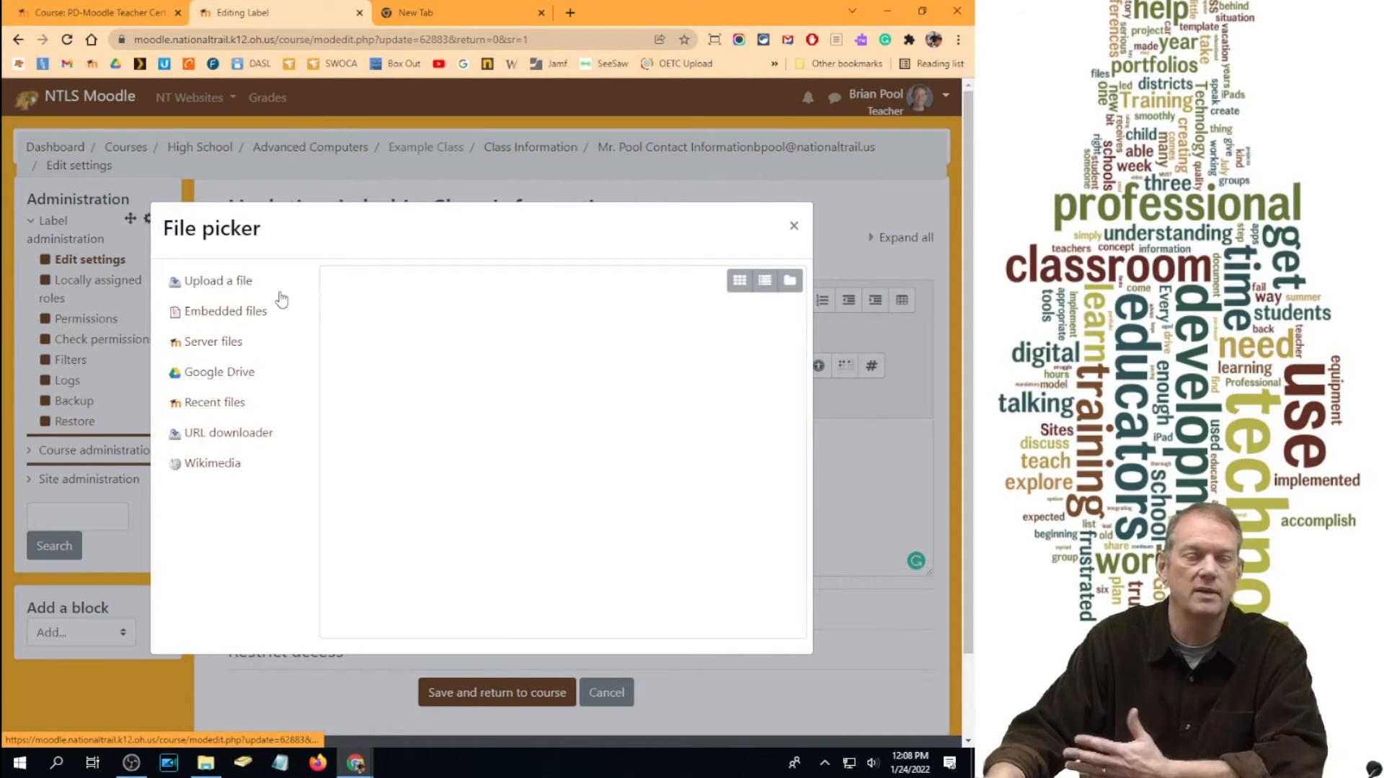
left_click(204, 282)
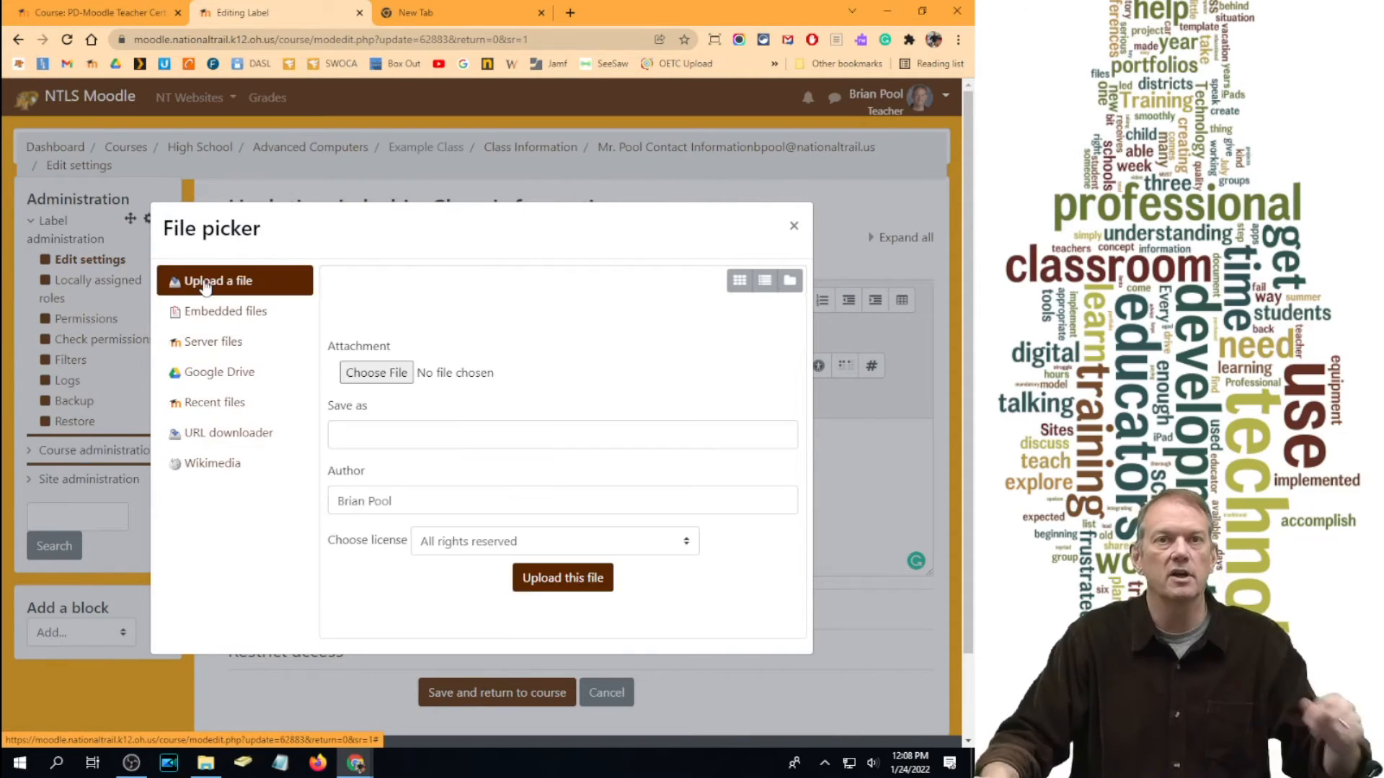
left_click(380, 382)
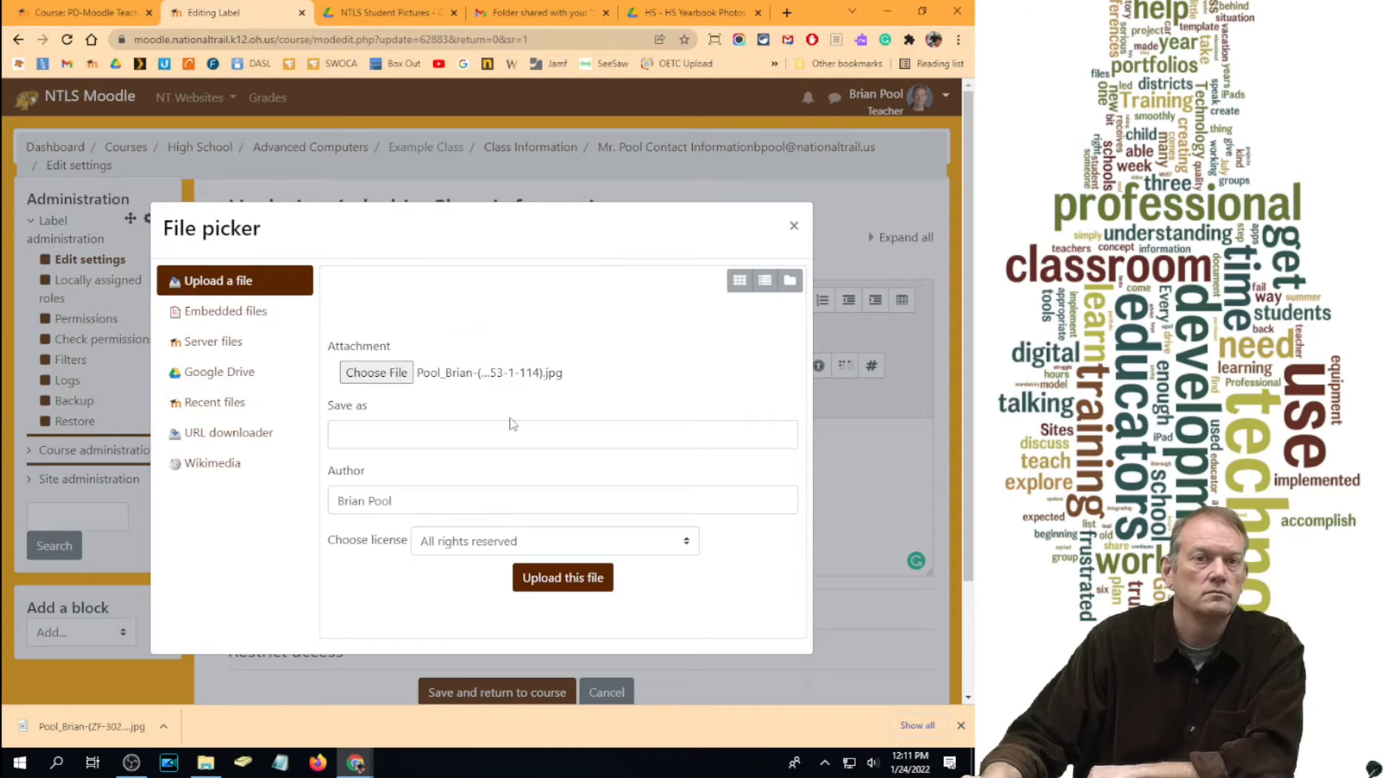
left_click(547, 581)
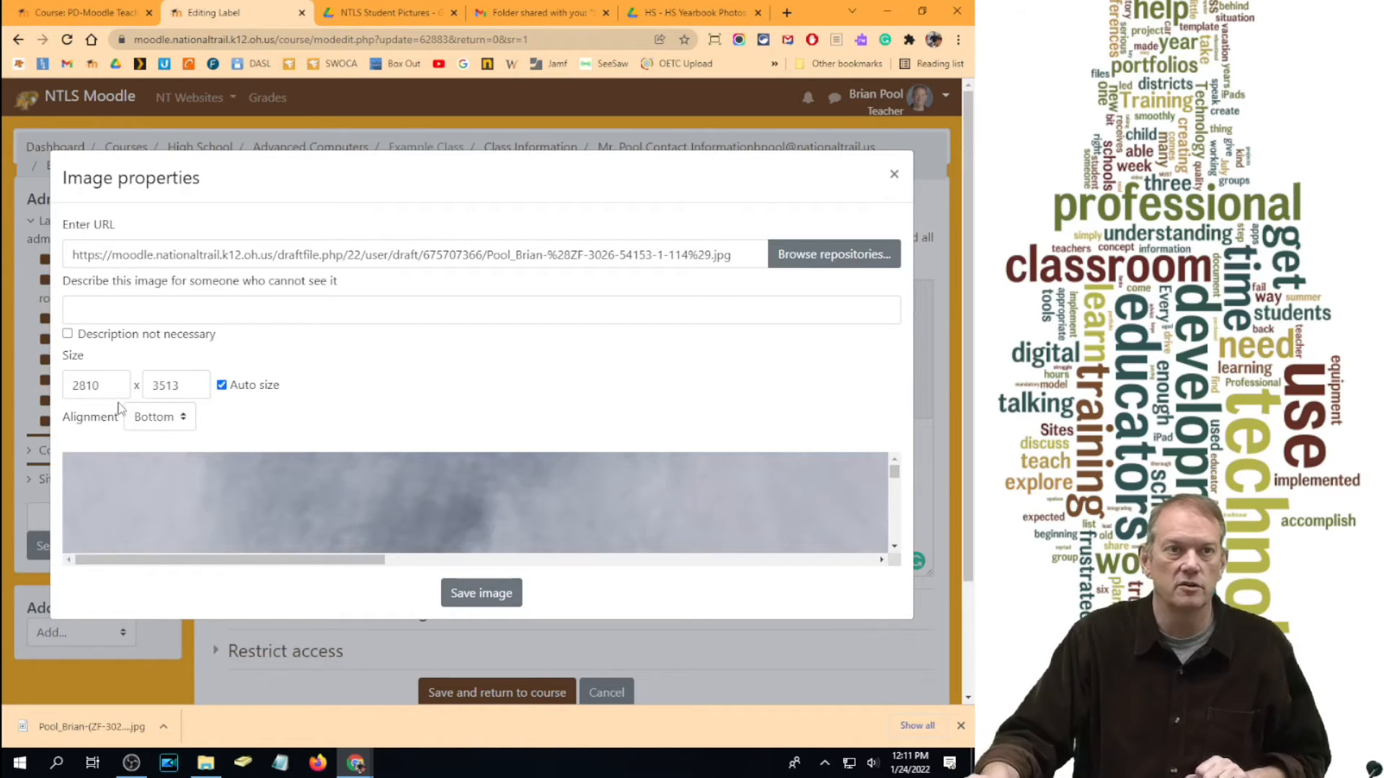
Step: Set the image width to 100, add a descriptive alt text for the teacher, and save the label
double_click(105, 386)
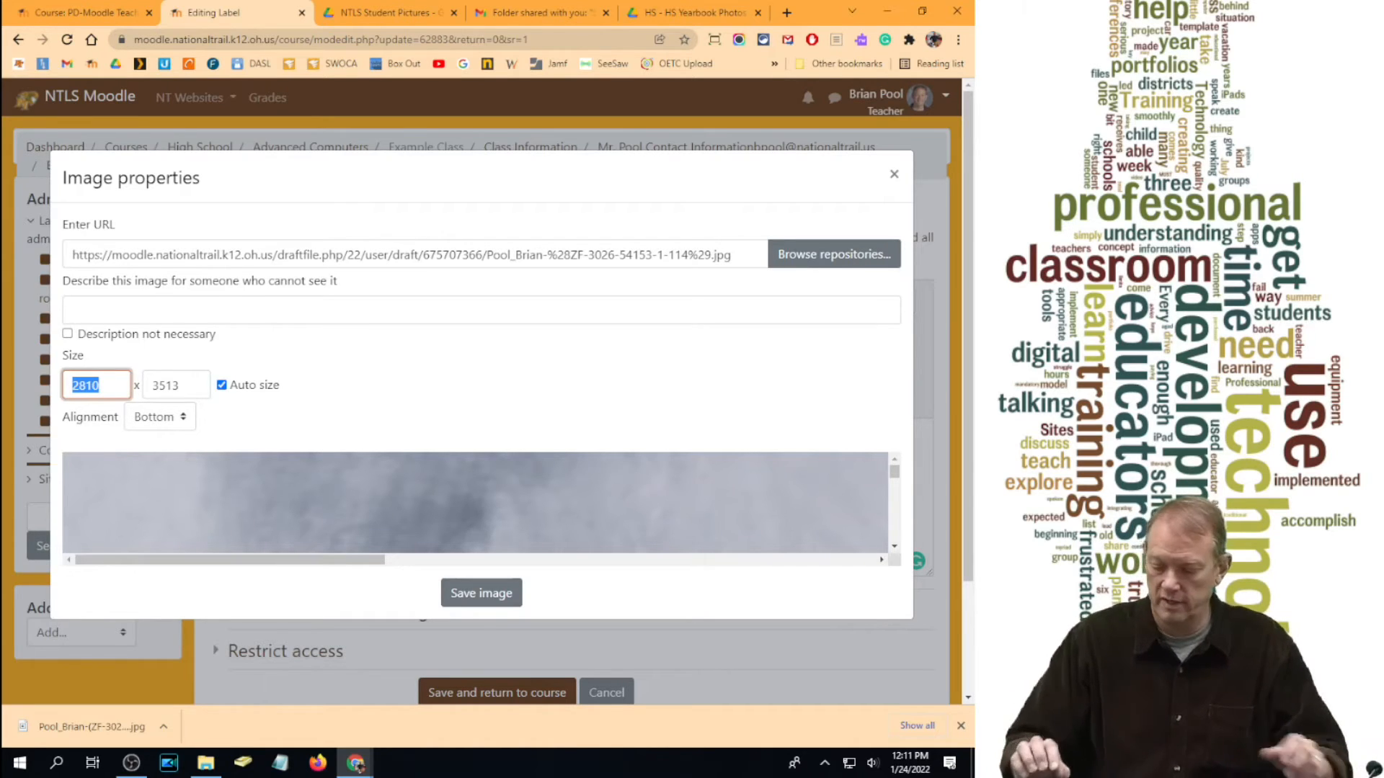
type("100")
key("Tab")
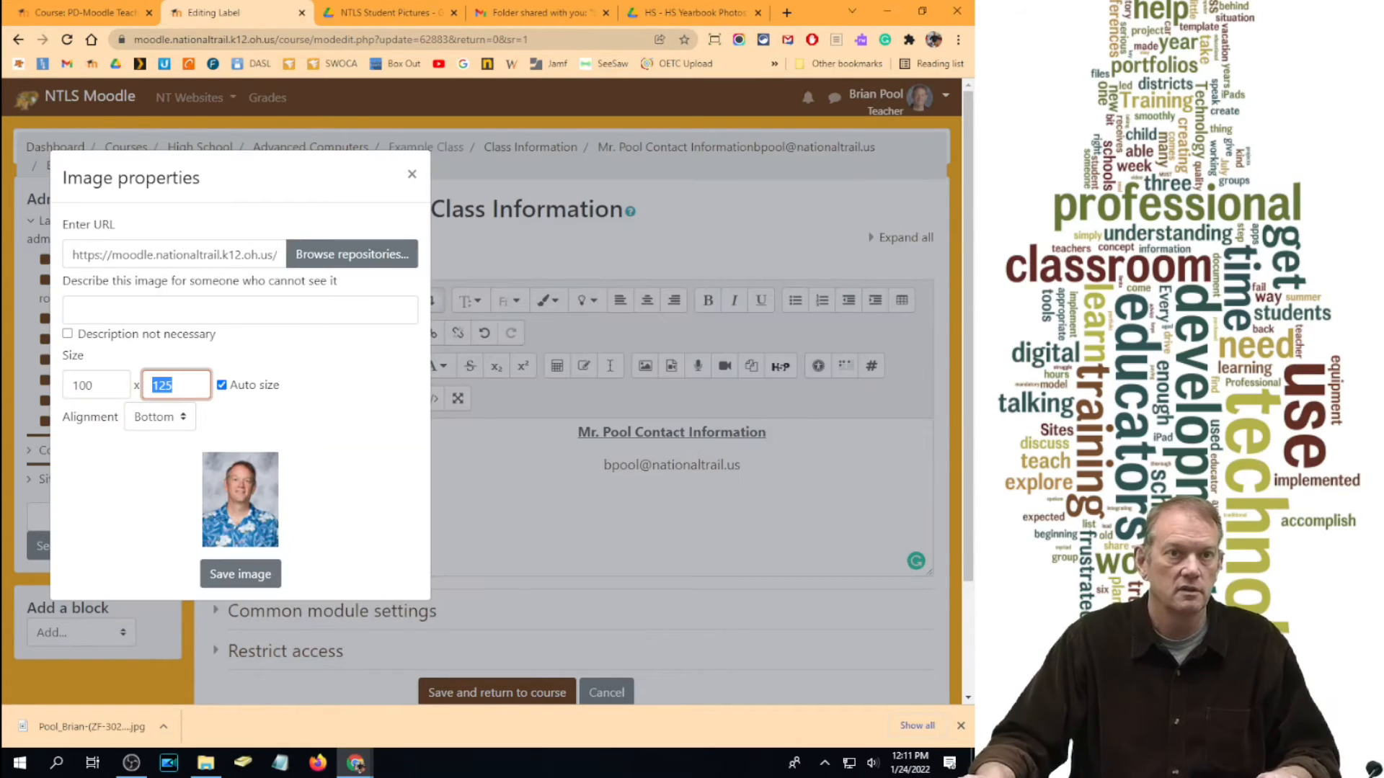
left_click(106, 313)
type("Picture of ")
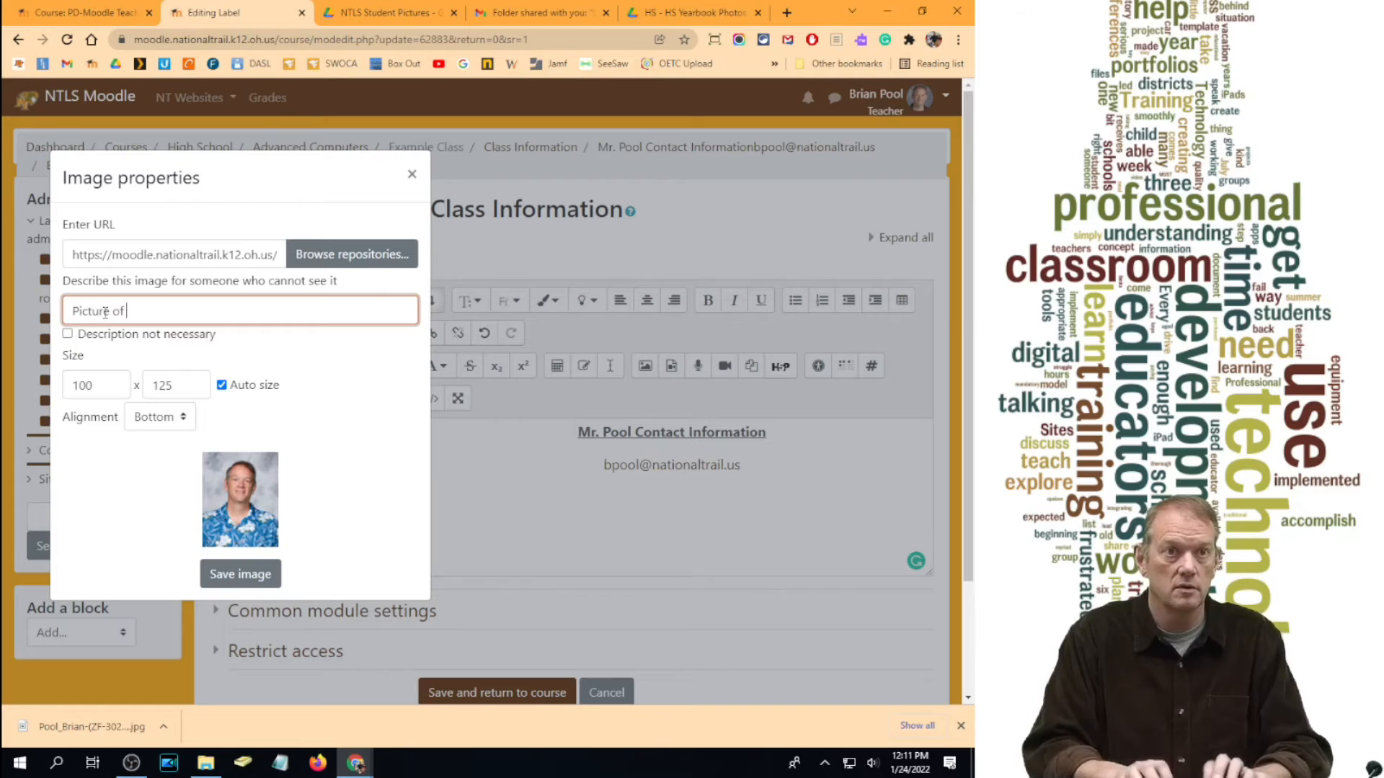
type("Mr. Pool")
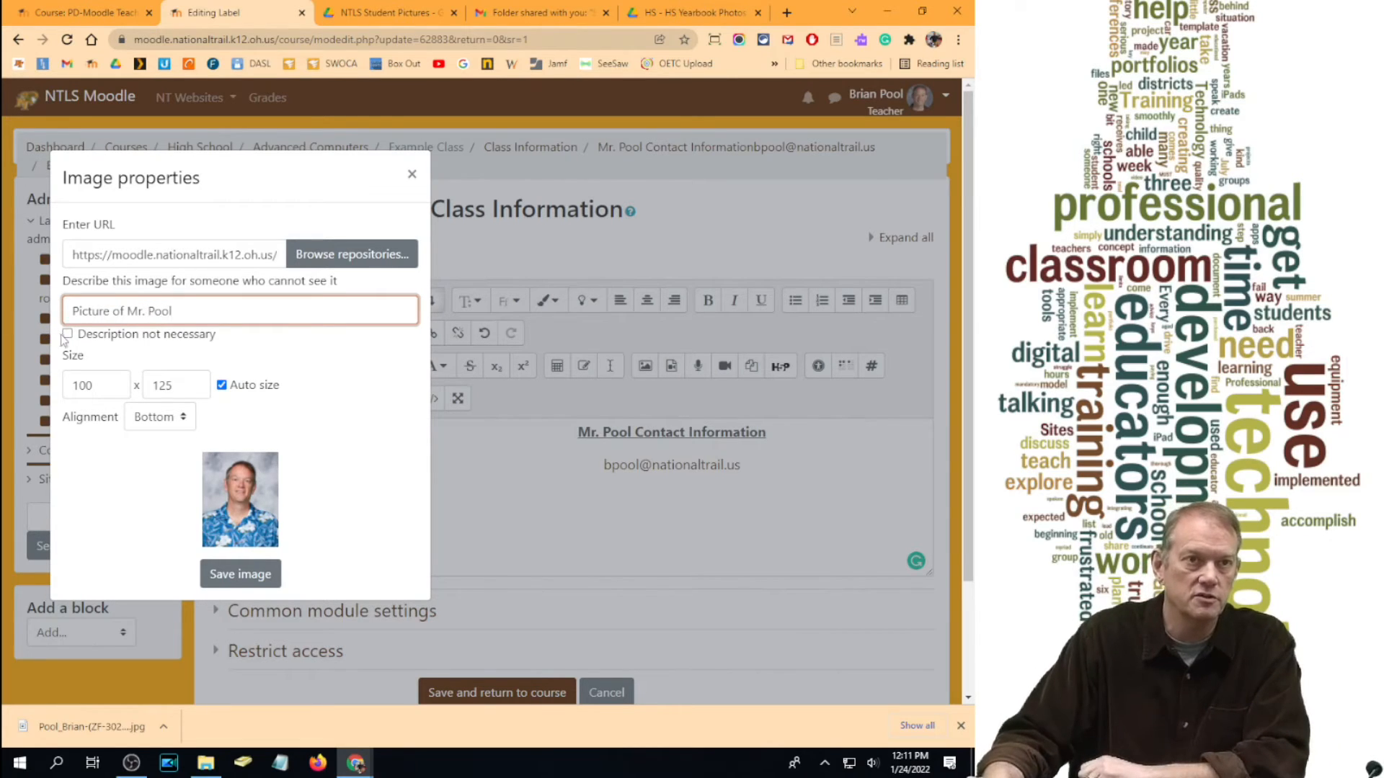
left_click(240, 573)
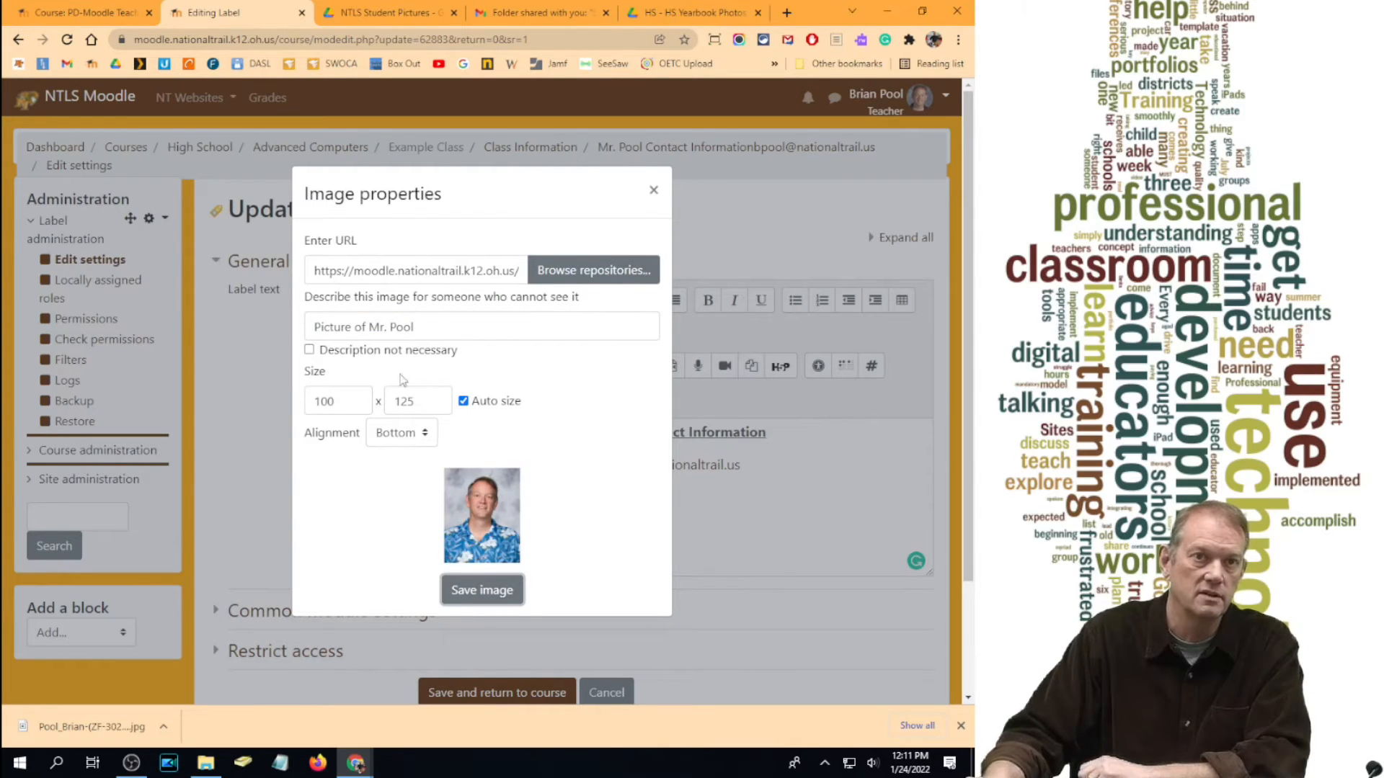
left_click(496, 592)
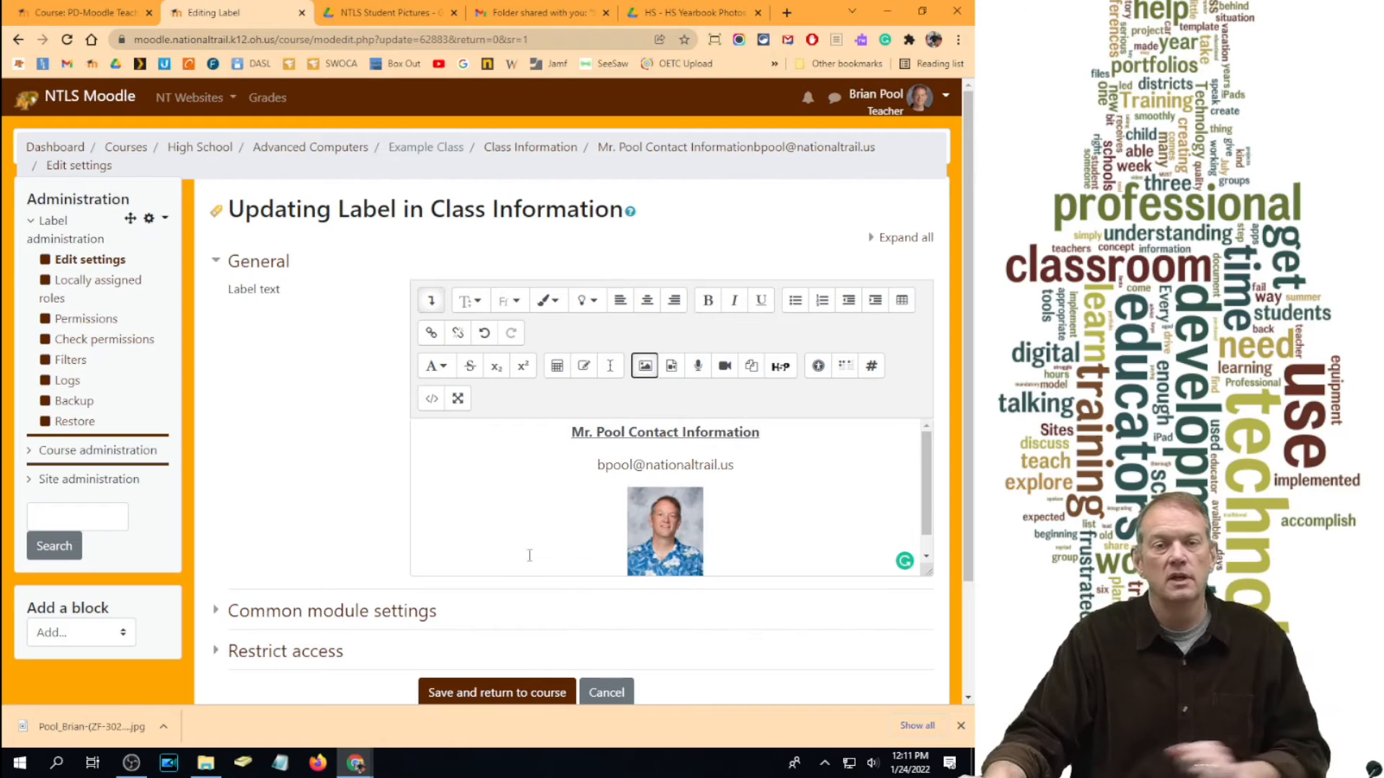
scroll(566, 544, "down", 1)
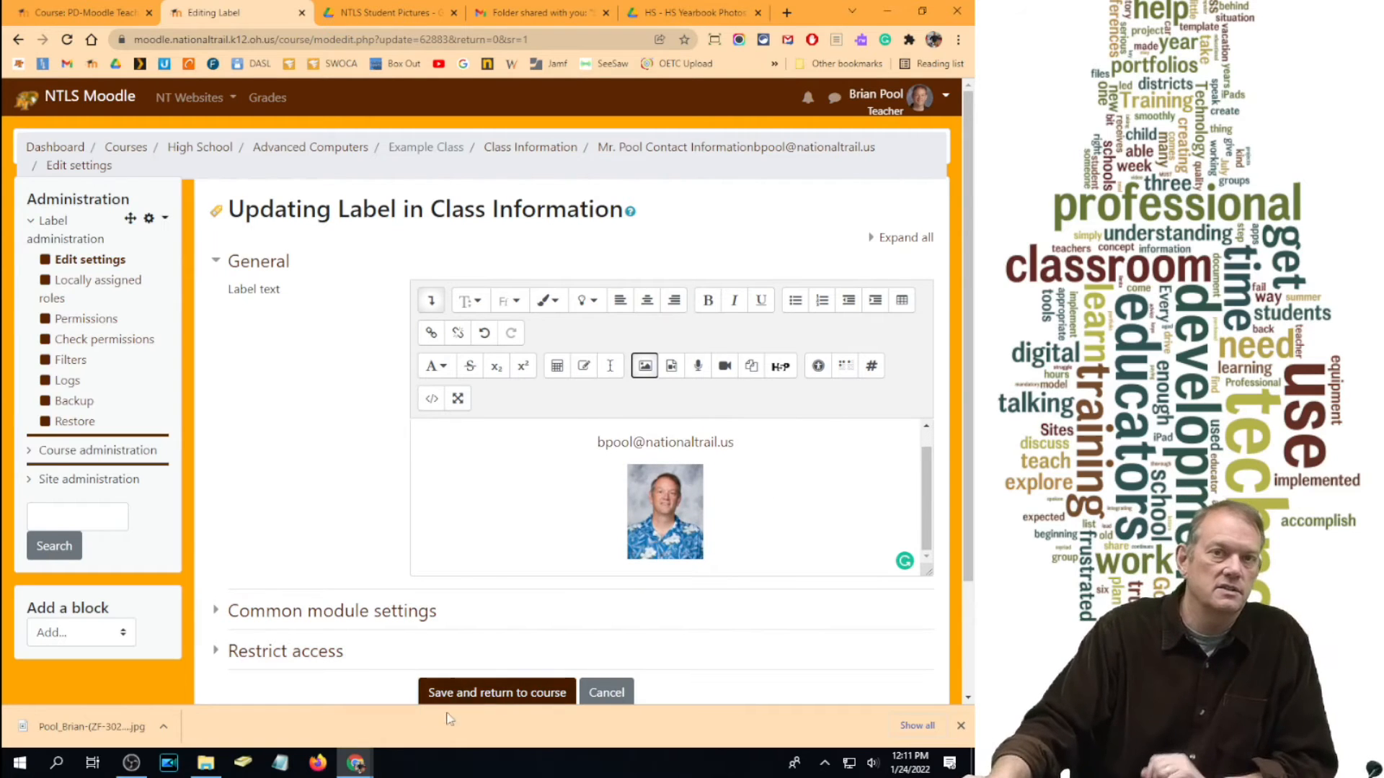
left_click(508, 694)
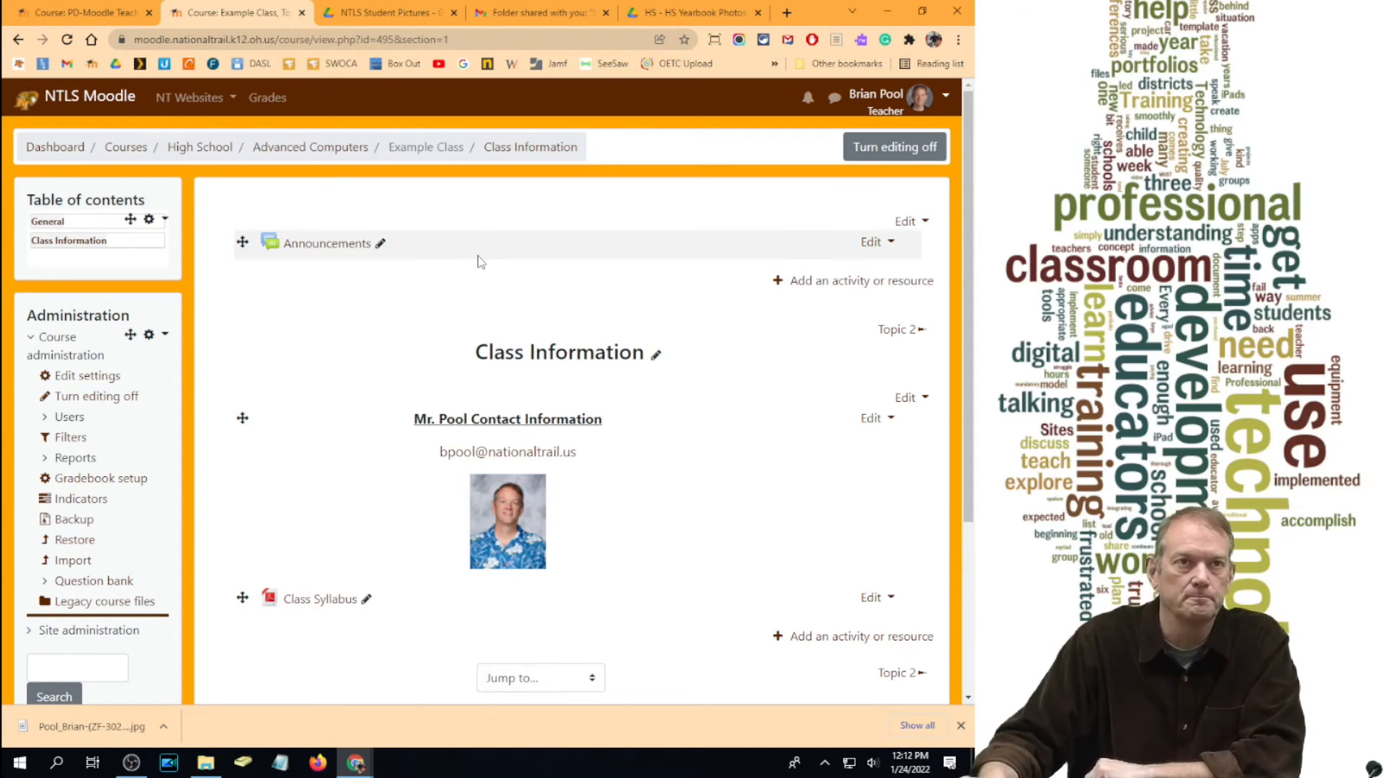
left_click(39, 13)
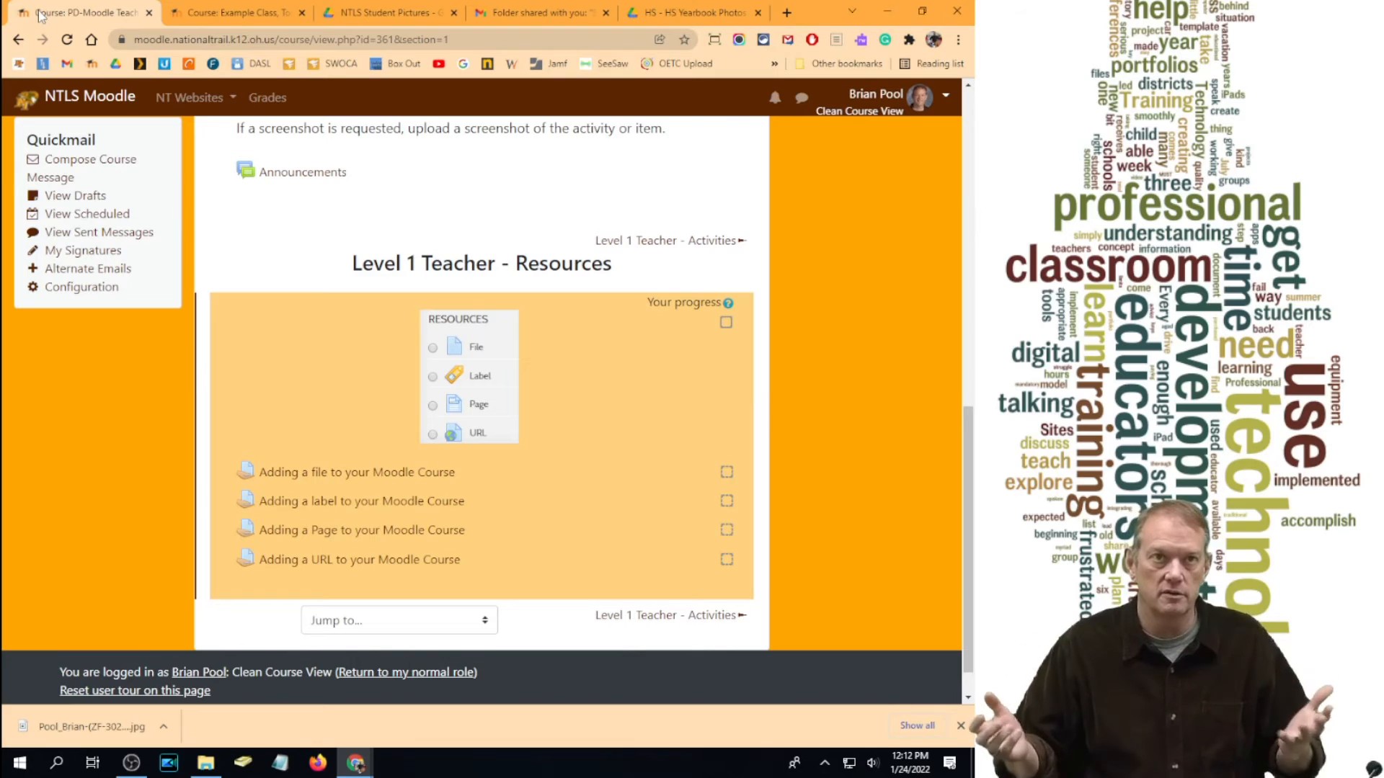
left_click(238, 14)
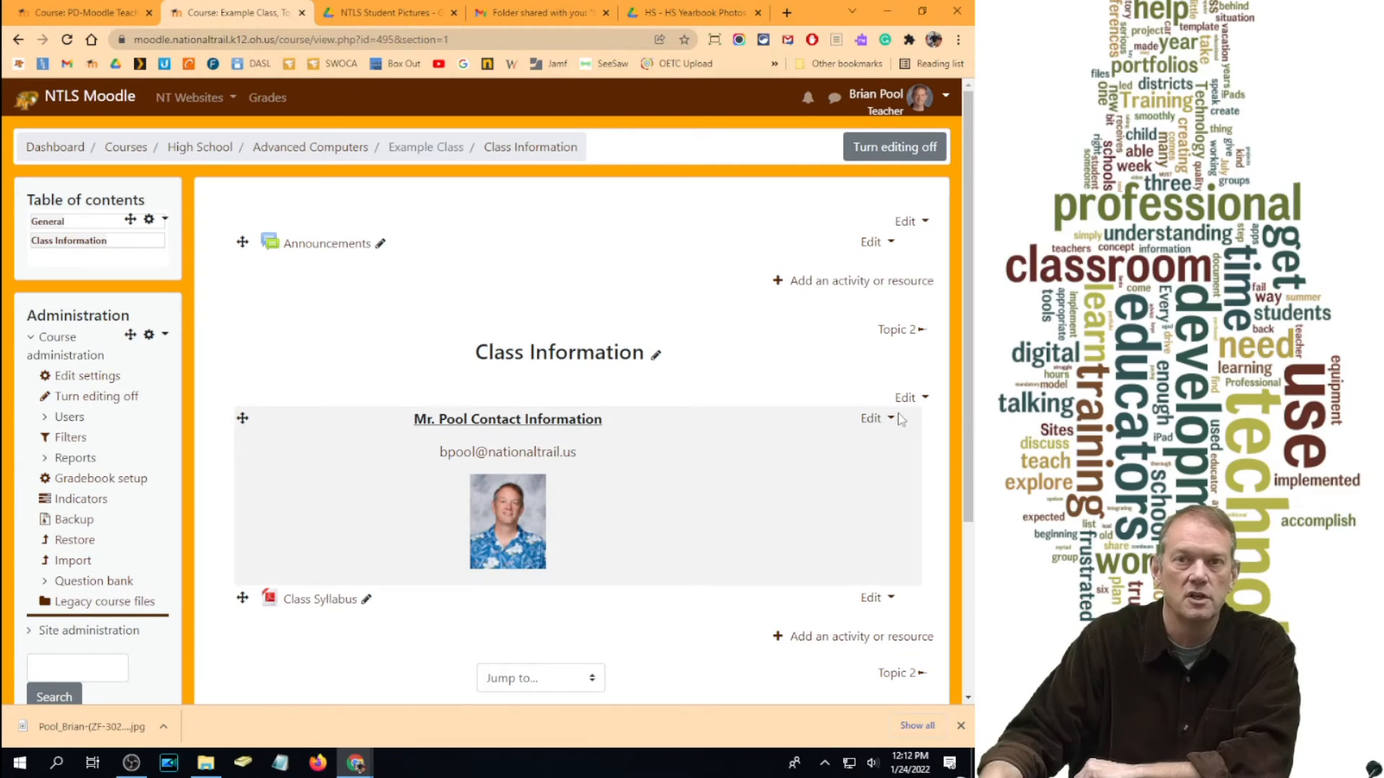
left_click(857, 638)
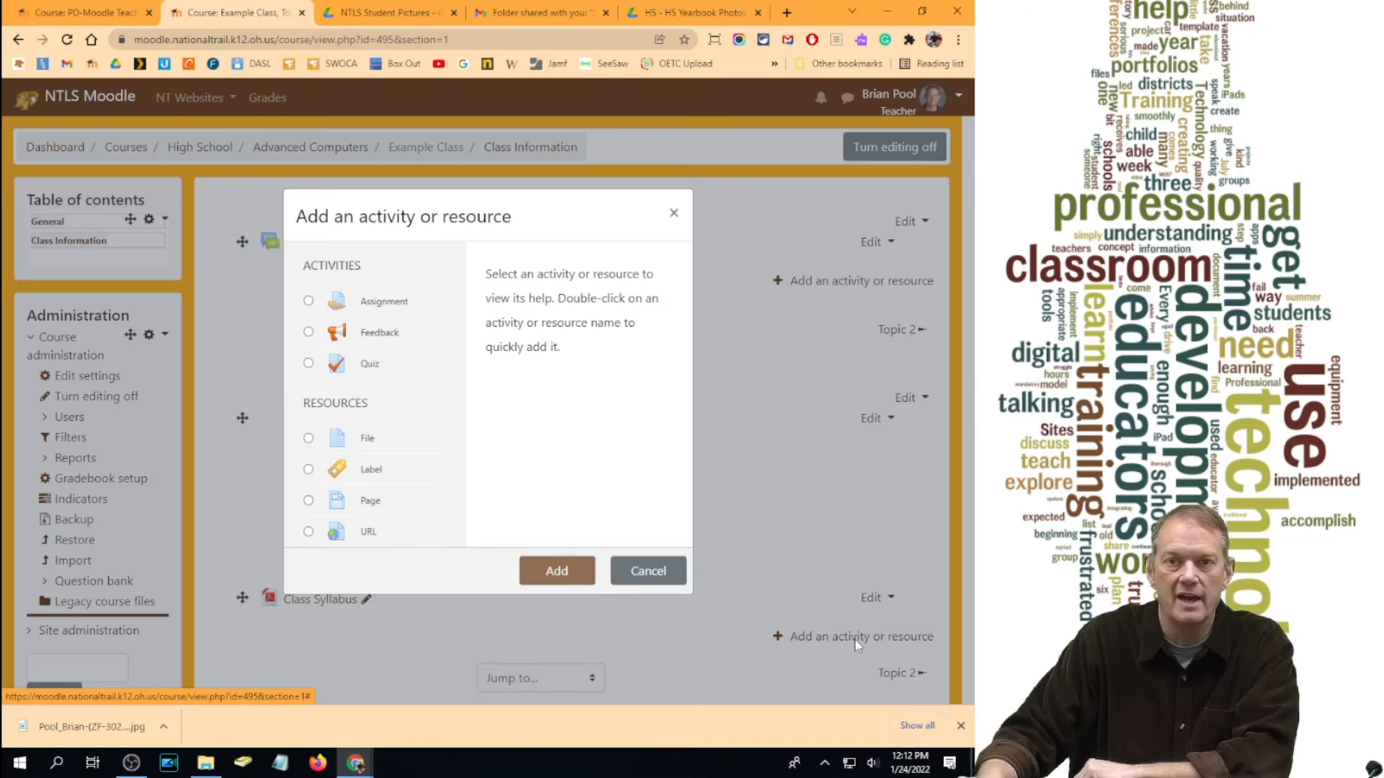
Step: Add a Page resource titled 'Information on [teacher's name]' and save it to the course
left_click(309, 502)
left_click(557, 570)
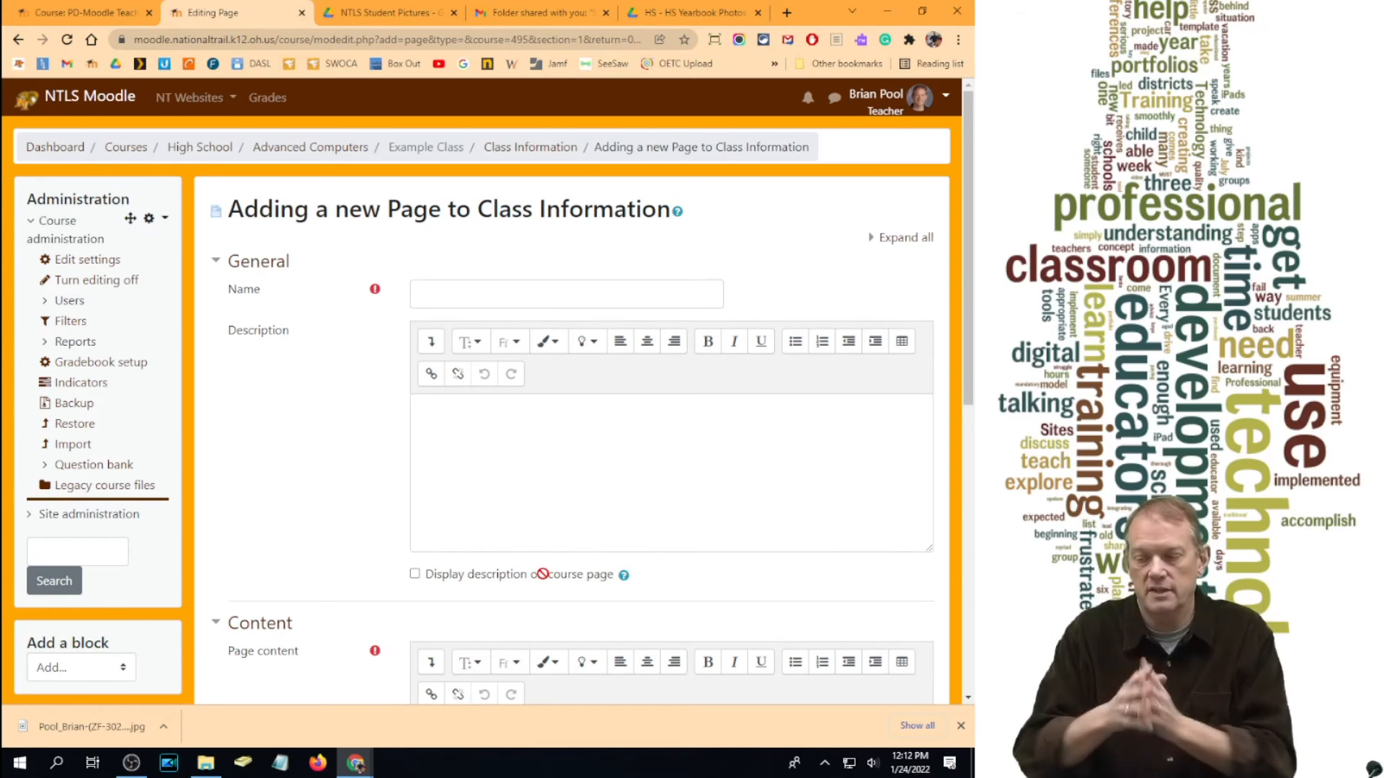
left_click(448, 299)
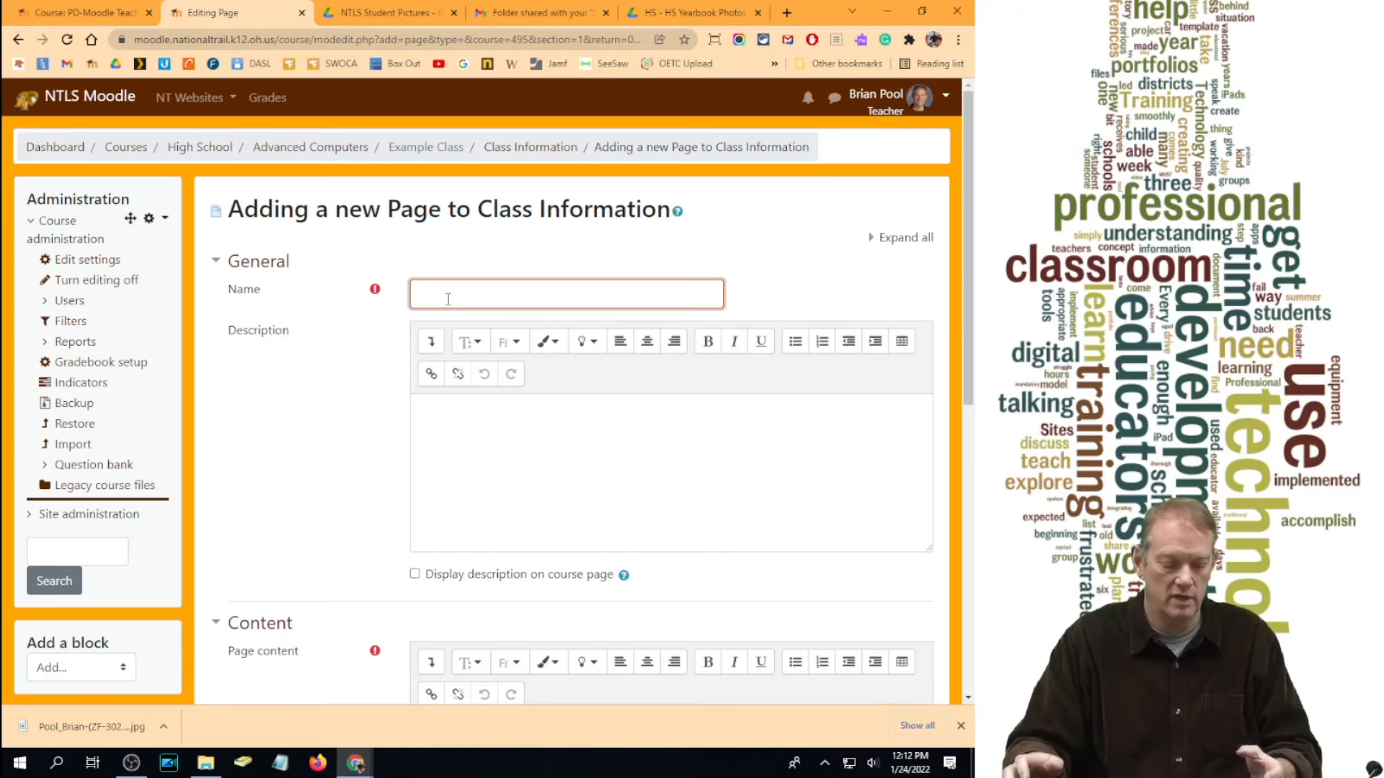
type("Inform")
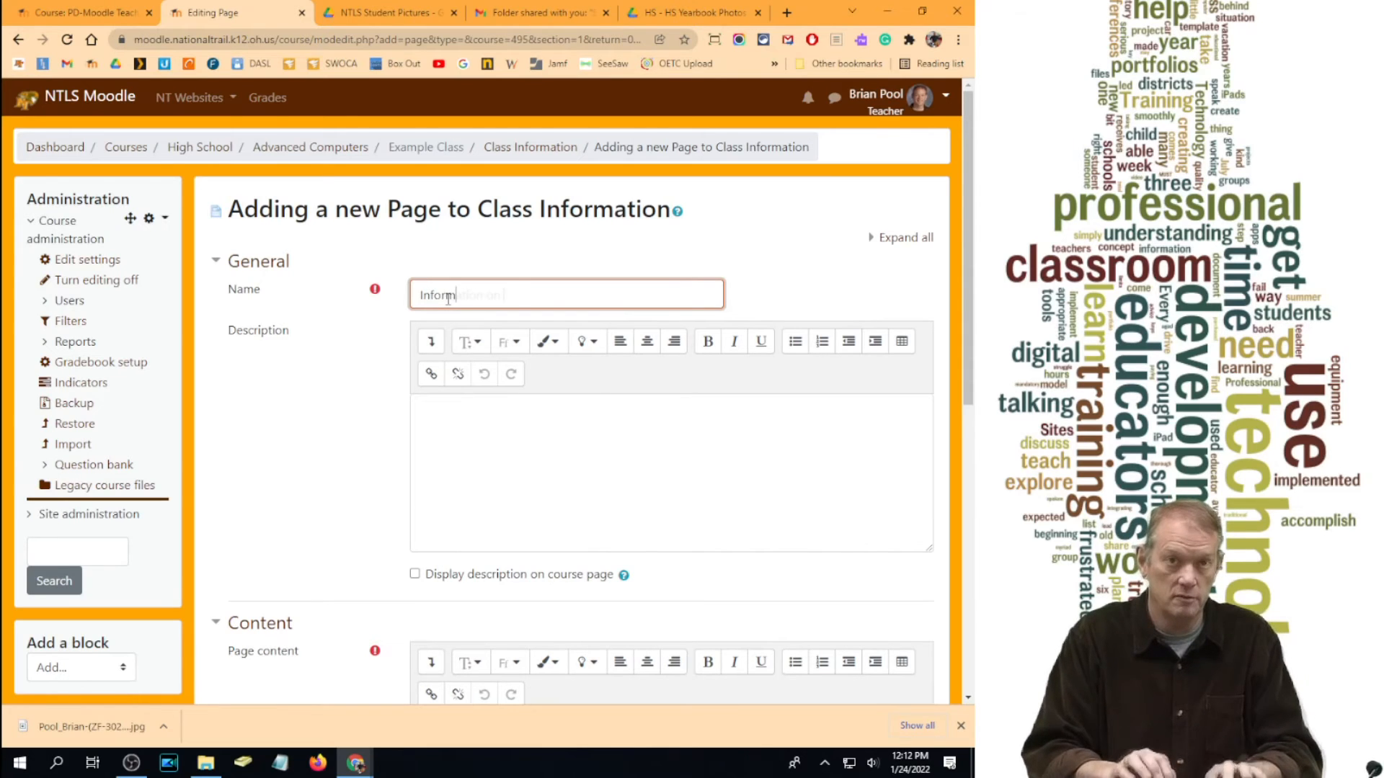
type("ation on Mr. Pool")
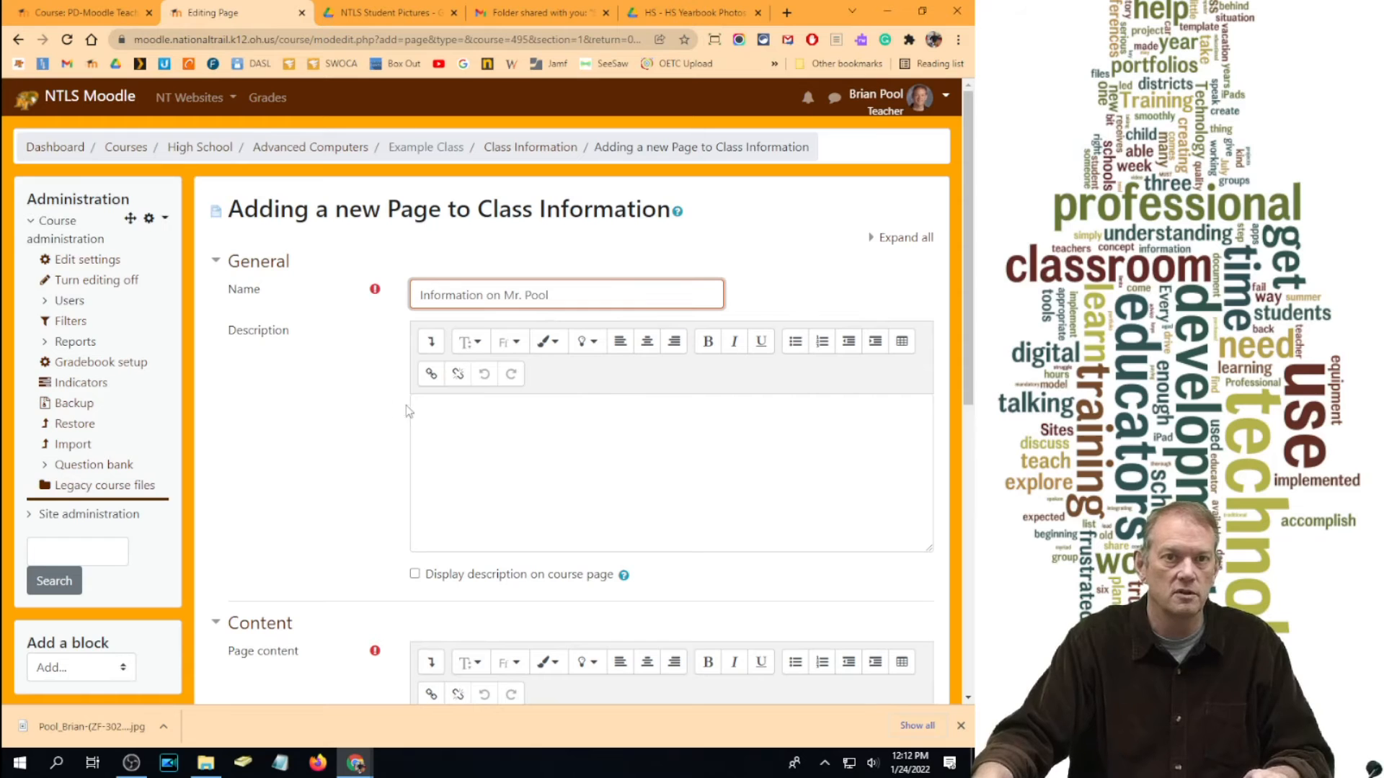
scroll(608, 322, "down", 6)
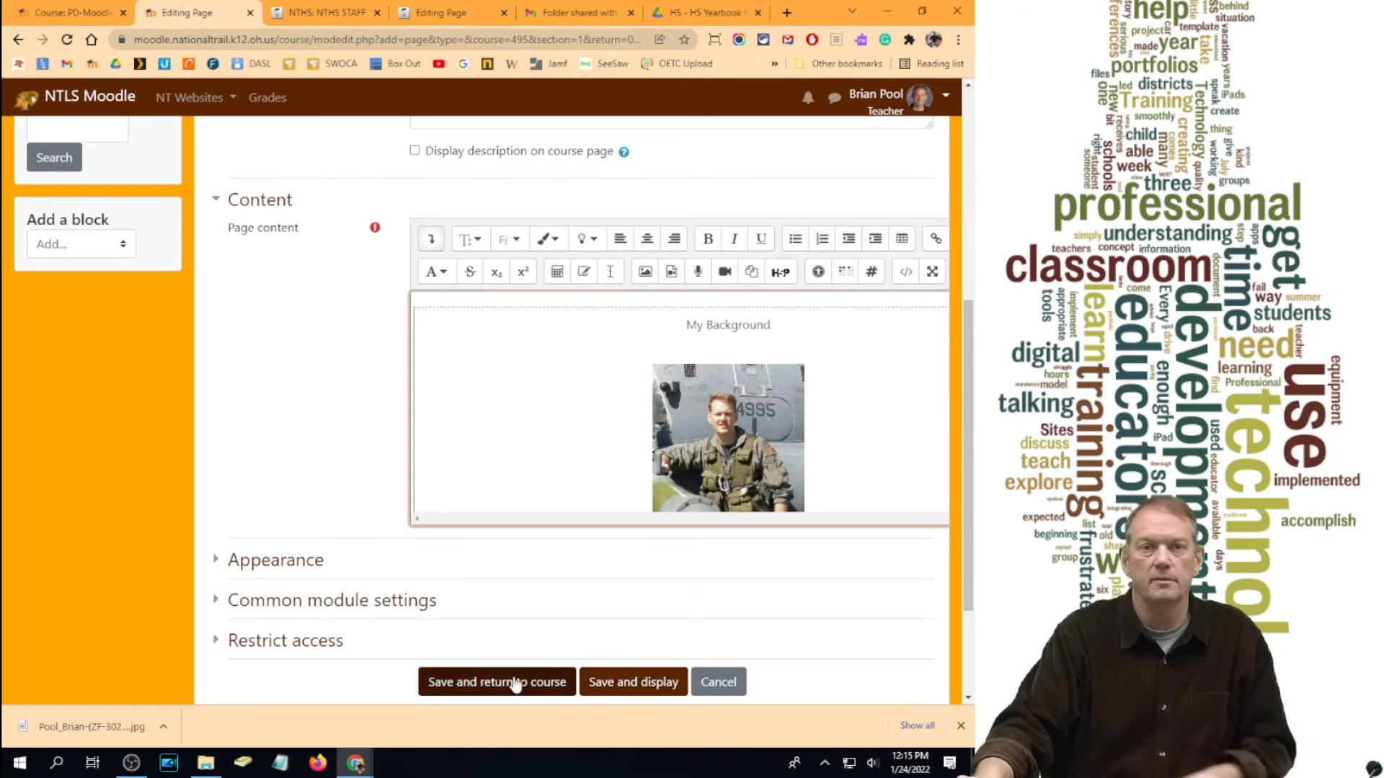
left_click(462, 682)
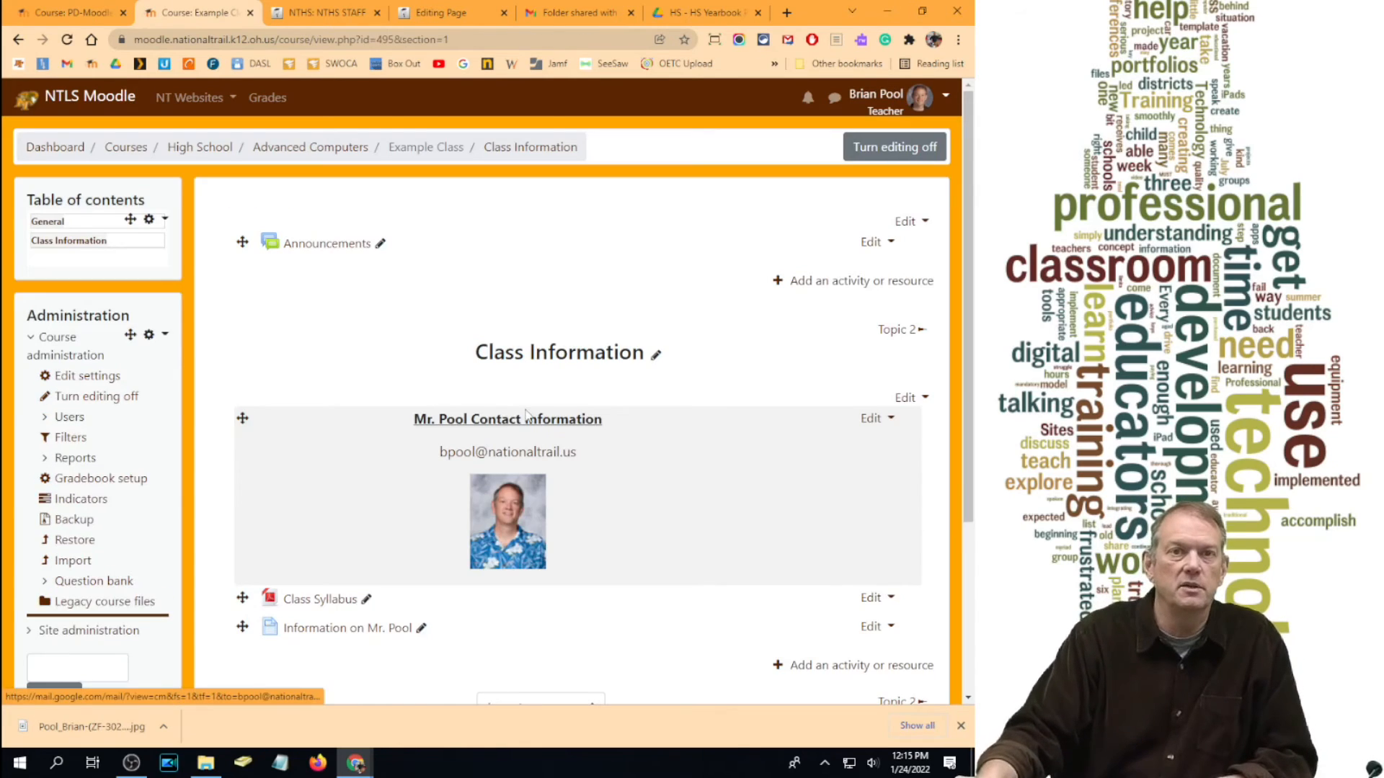
Step: Move the teacher page above Class Syllabus, review its content, then return to Example Class
scroll(642, 445, "down", 2)
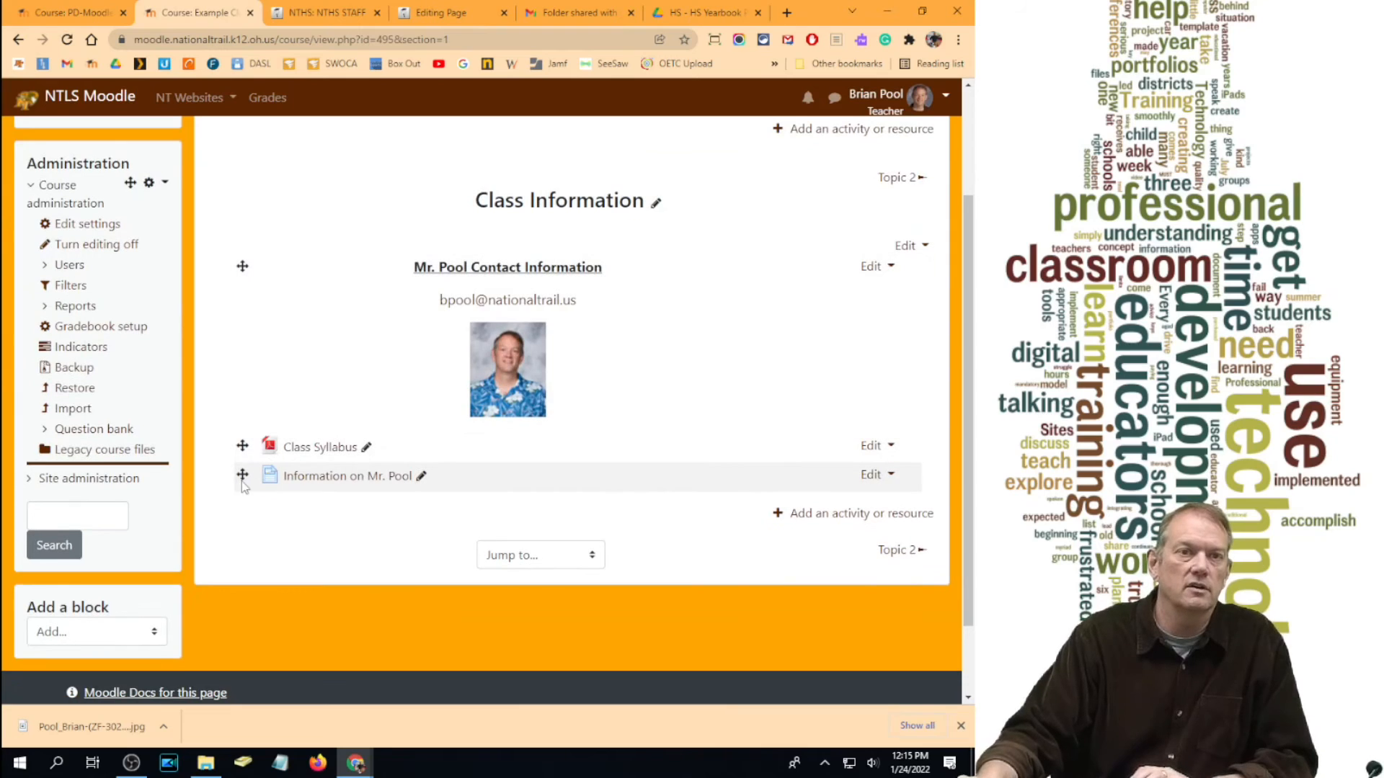
left_click_drag(243, 472, 243, 446)
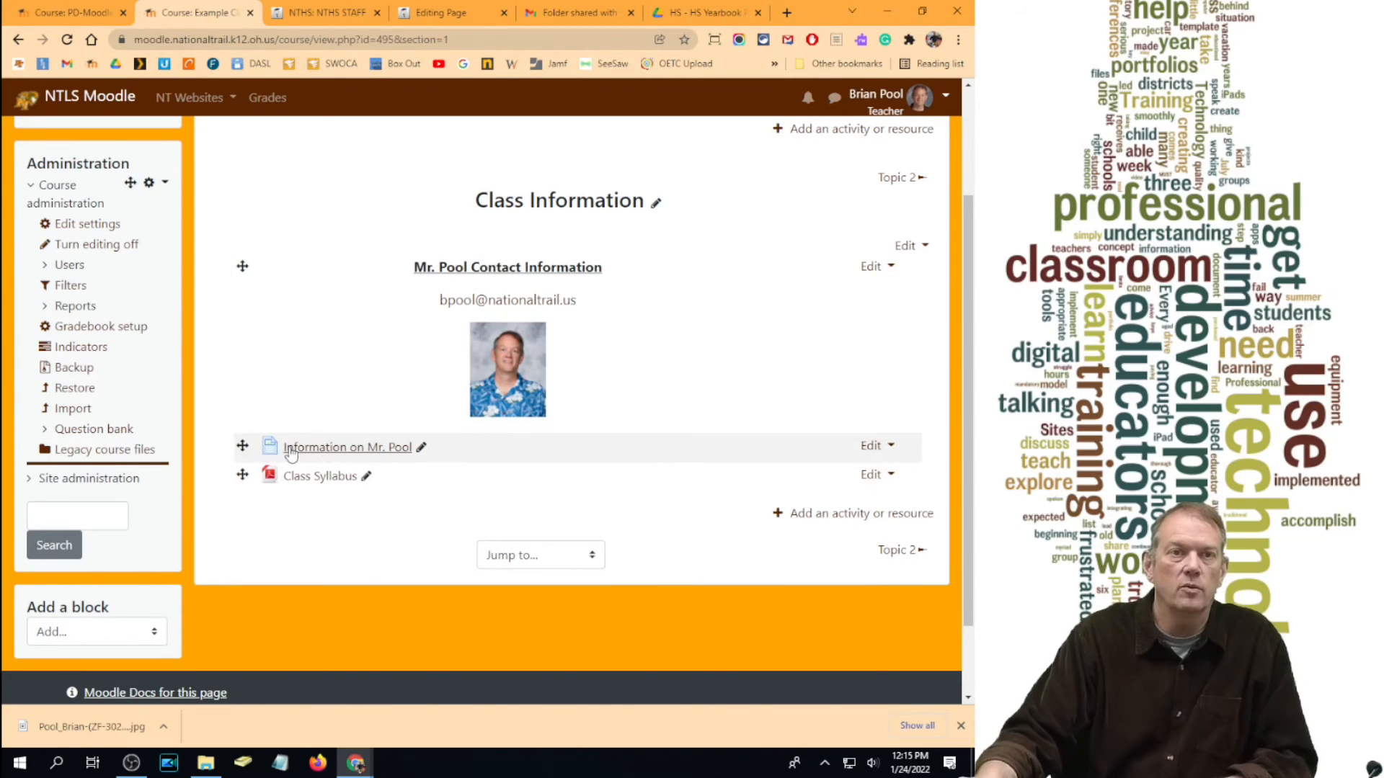
left_click(317, 447)
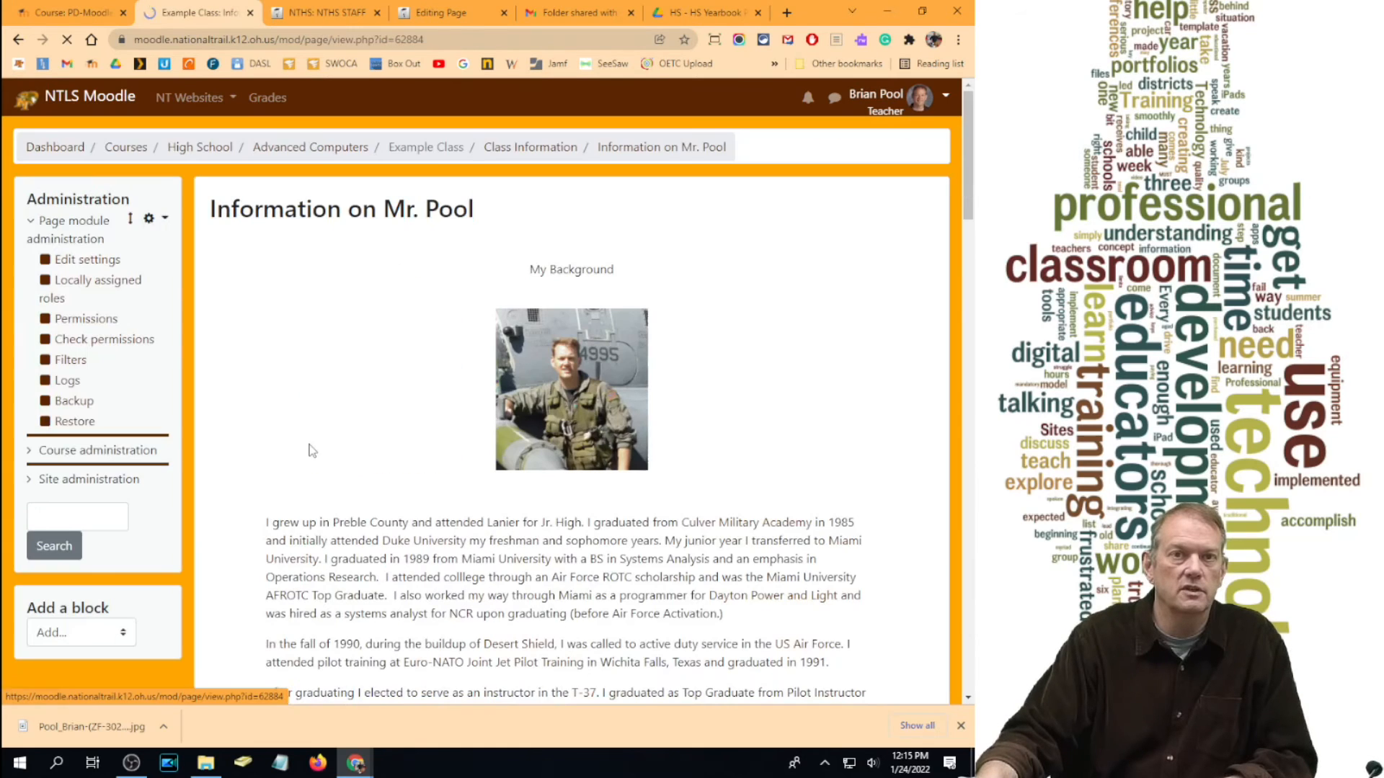
scroll(843, 504, "down", 10)
scroll(846, 511, "down", 20)
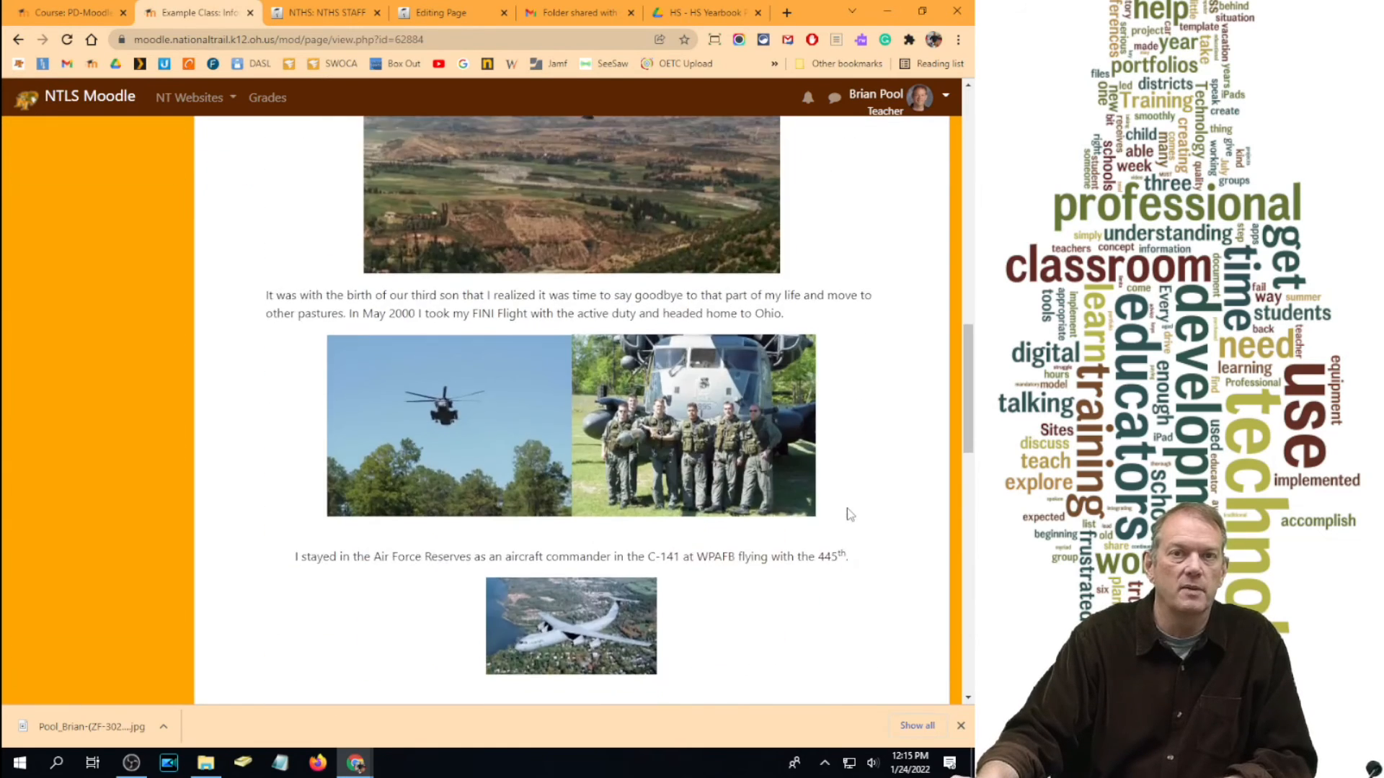
scroll(846, 511, "up", 8)
scroll(847, 521, "up", 15)
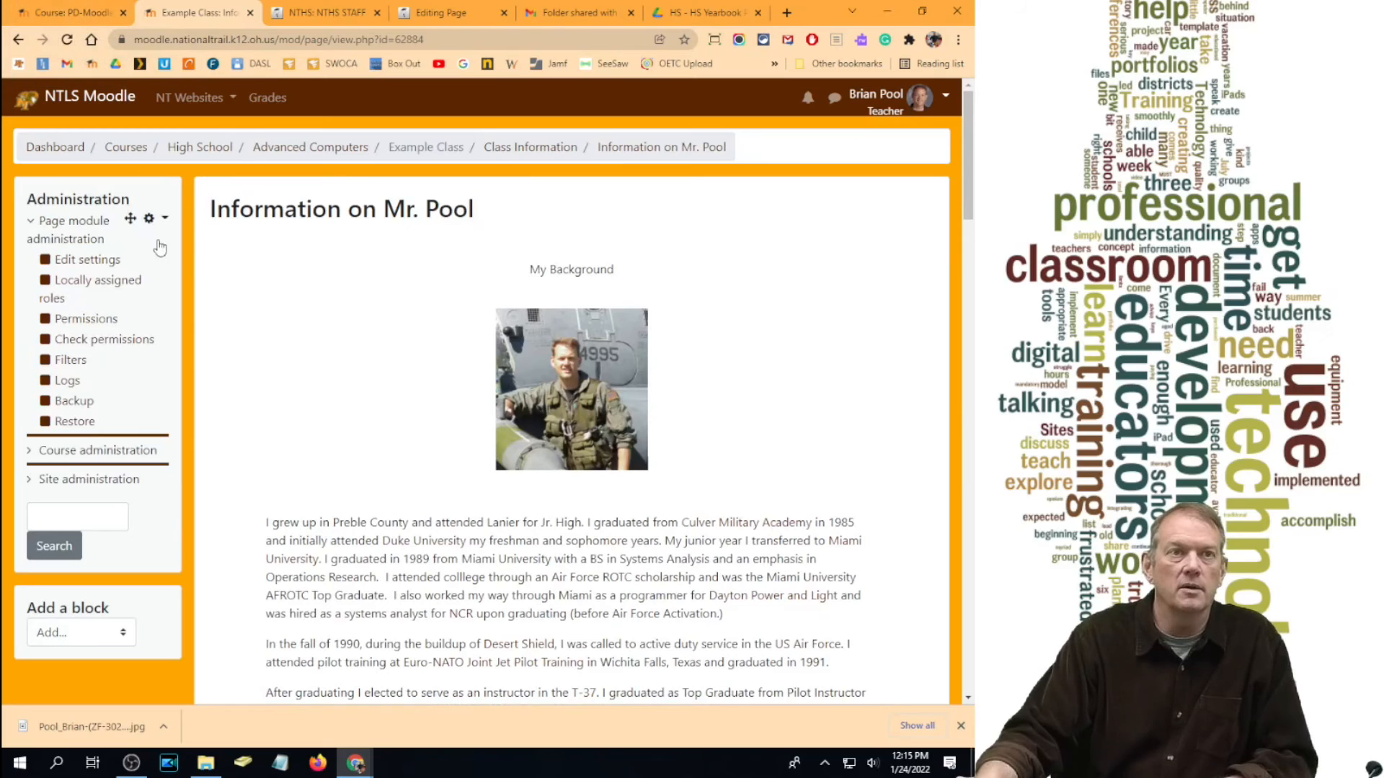
left_click(441, 148)
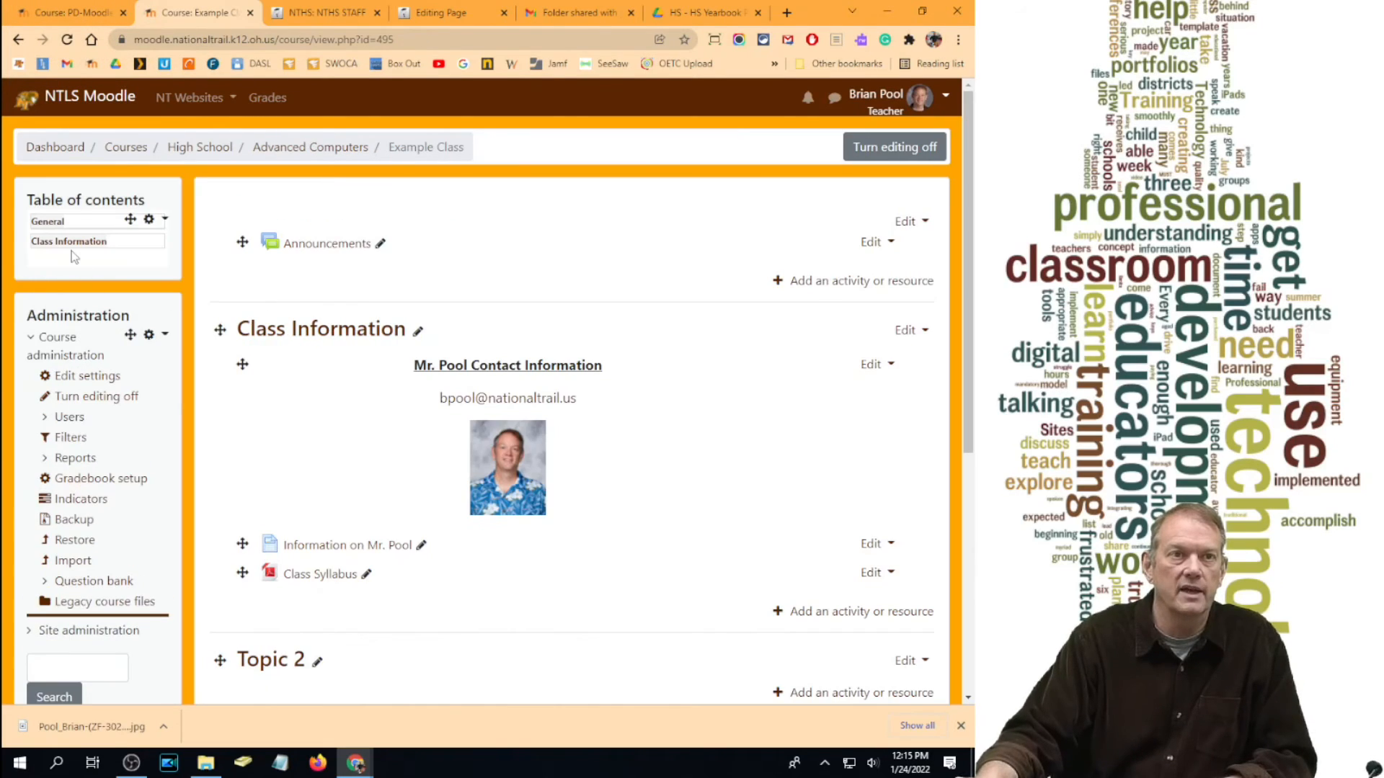
Step: View Class Information alone, briefly check the PD-Moodle course, then return to Example Class
left_click(72, 251)
scroll(210, 333, "down", 4)
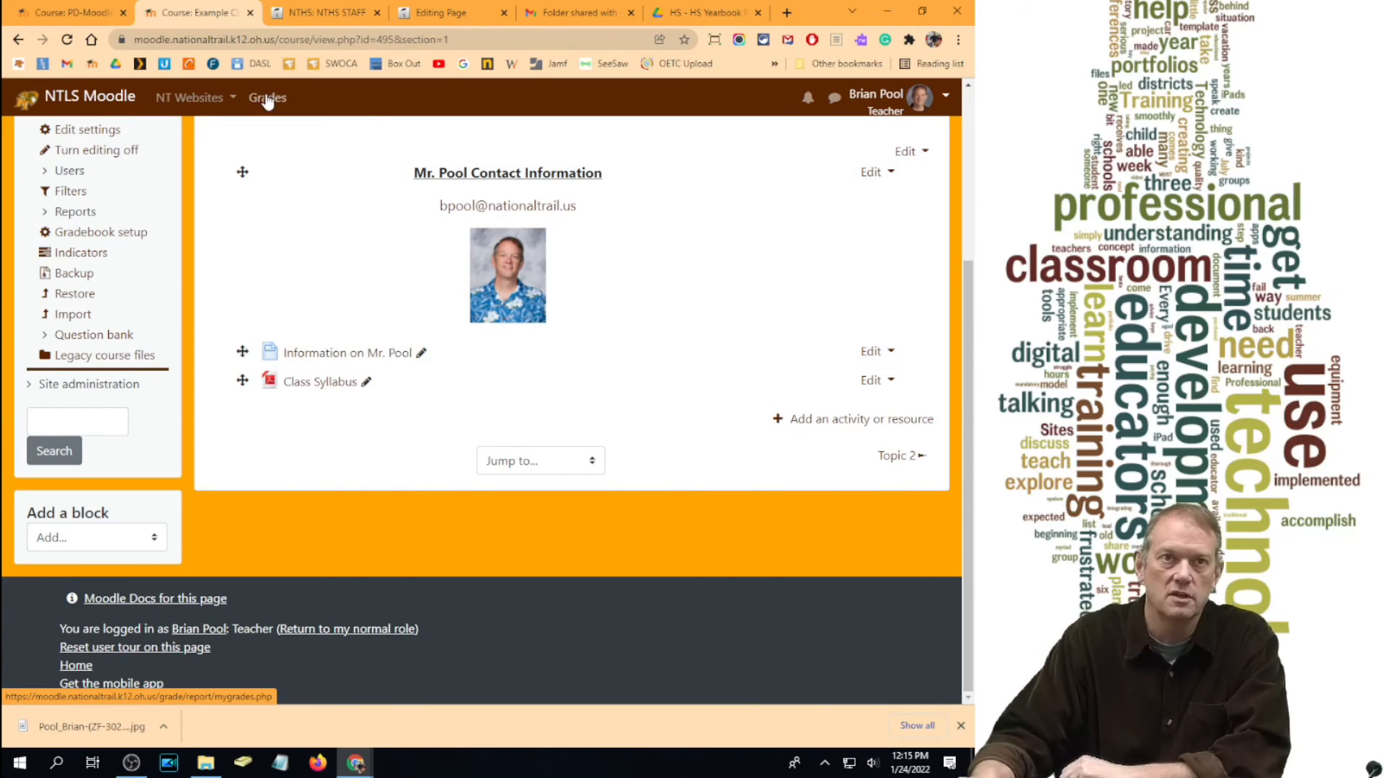
scroll(434, 294, "up", 3)
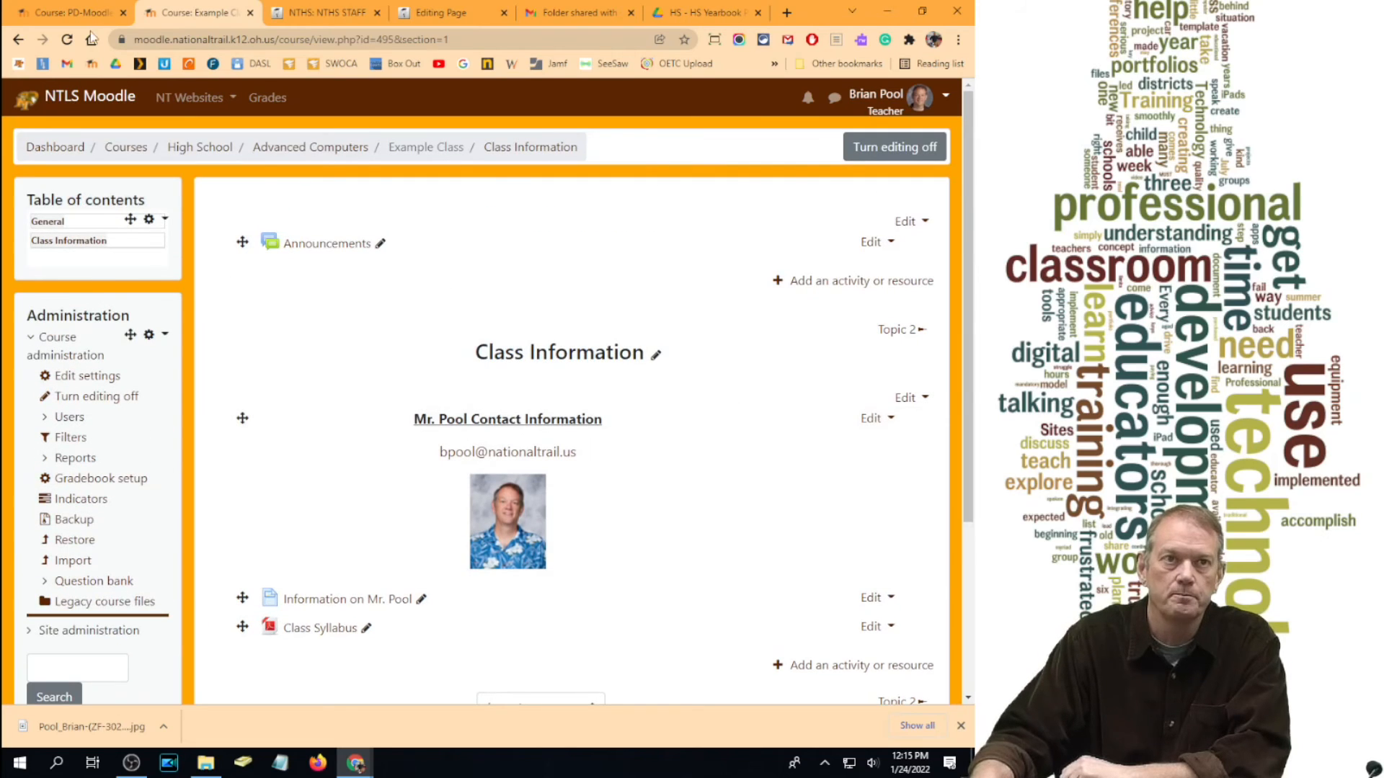
left_click(72, 13)
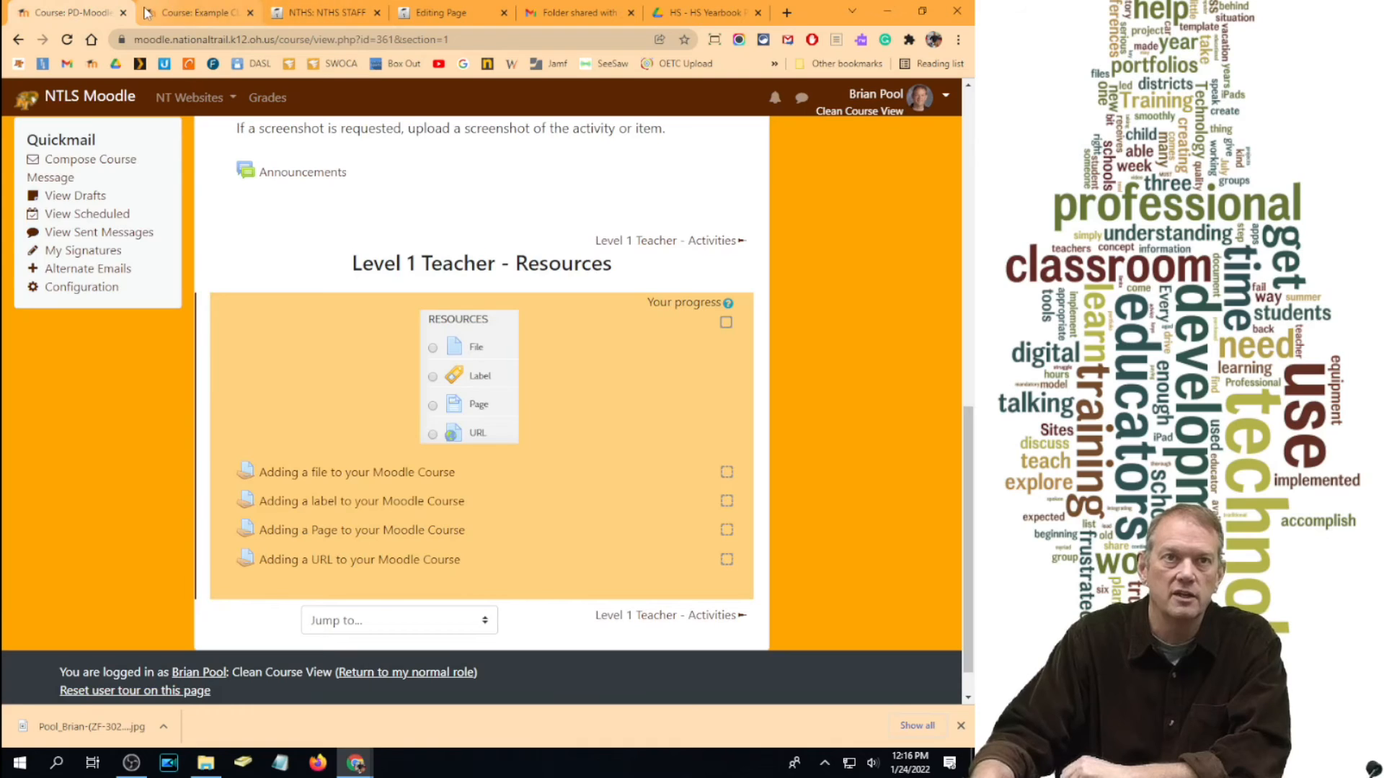
left_click(191, 12)
scroll(703, 547, "down", 3)
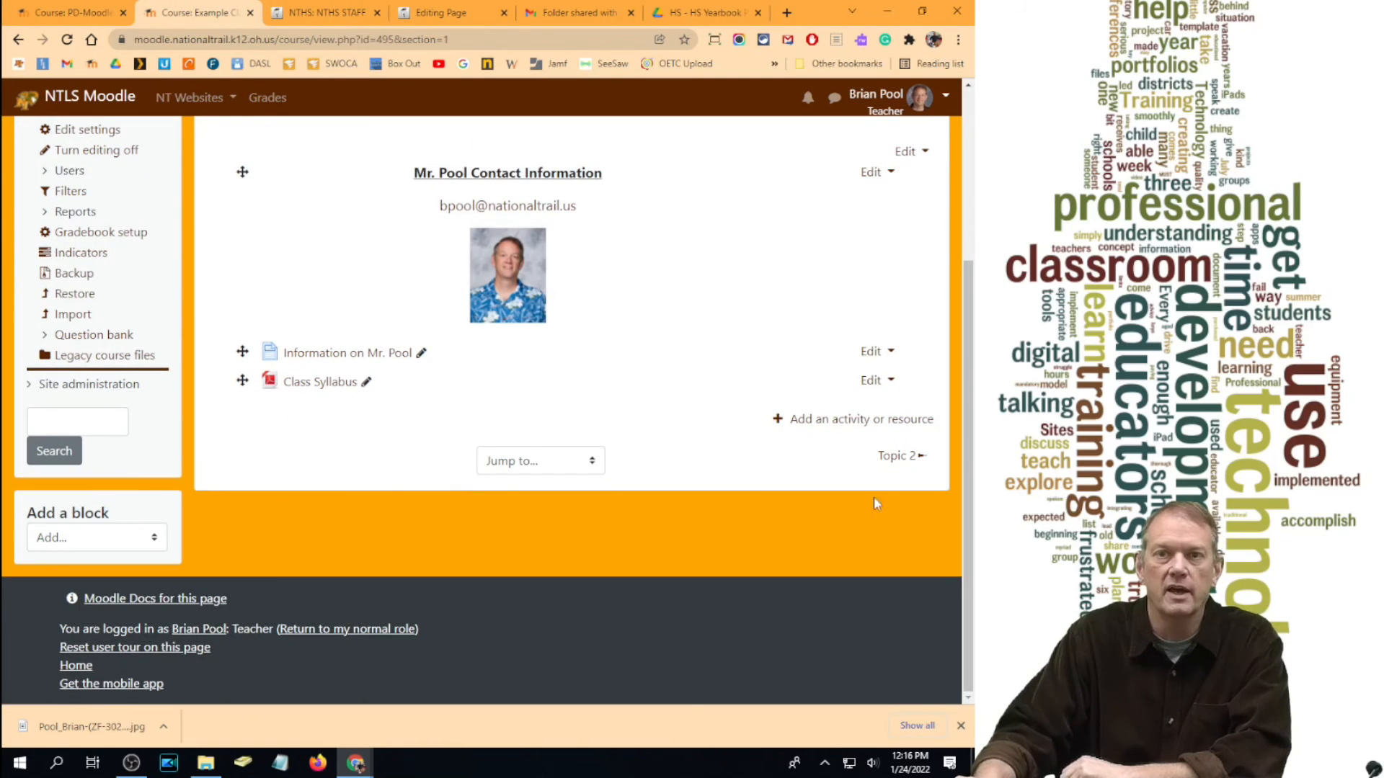
Step: Add a new URL resource to Class Information and name it Hardware Jobs
left_click(874, 421)
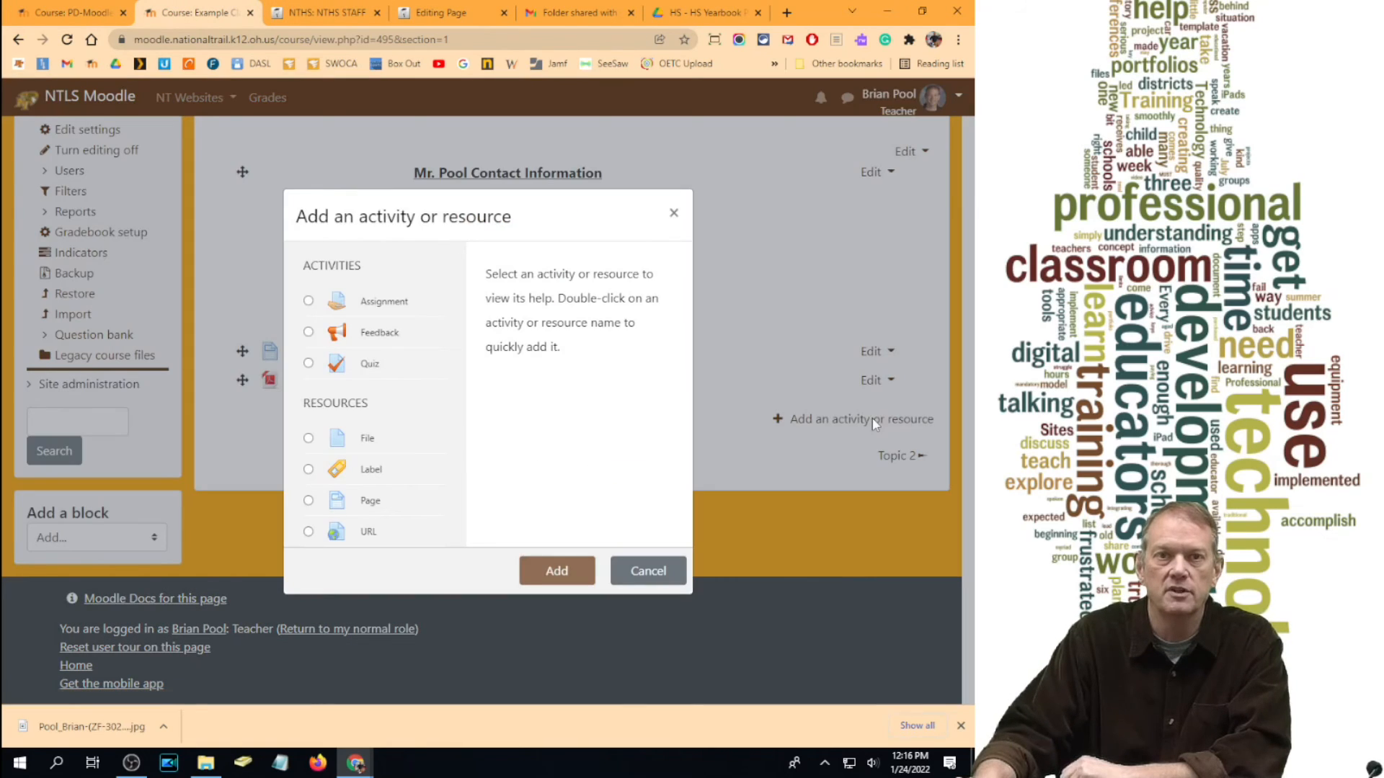
left_click(309, 532)
left_click(557, 570)
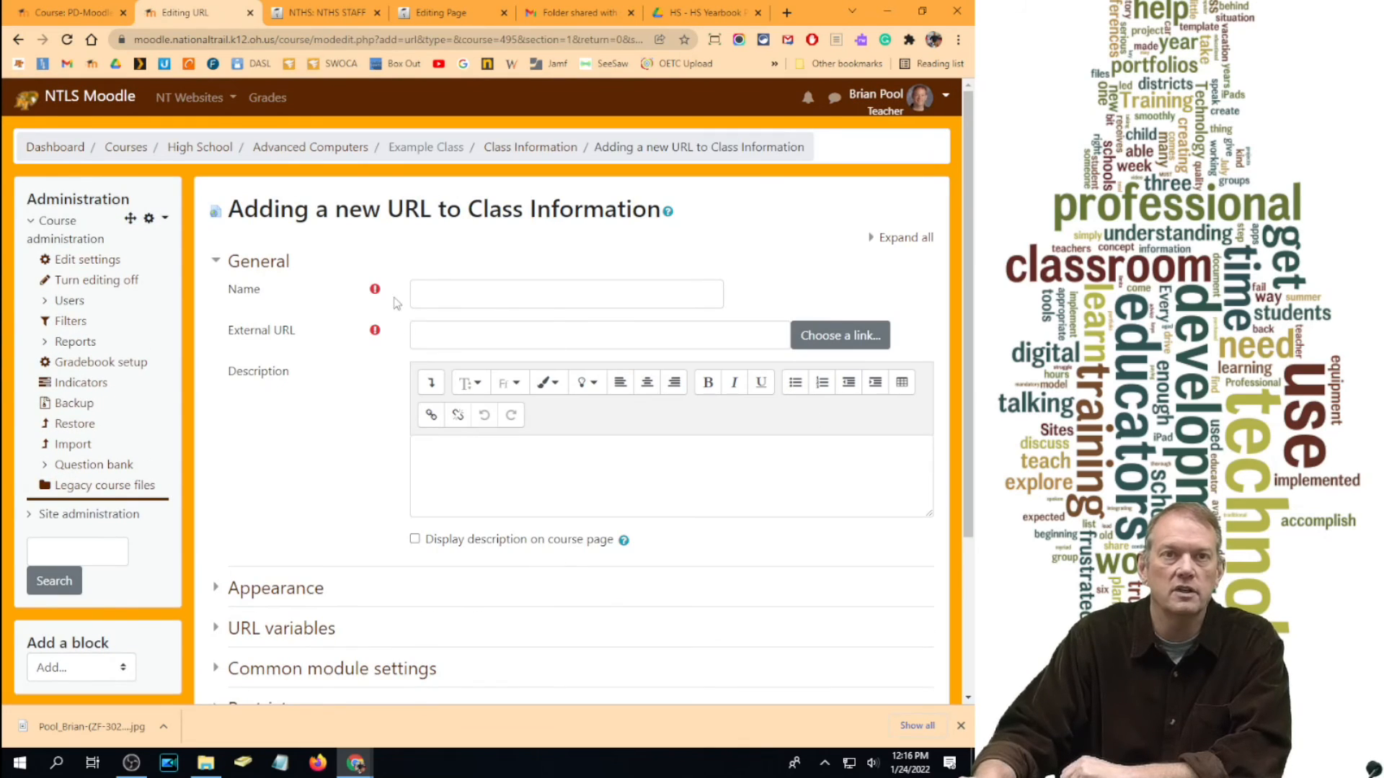
left_click(420, 292)
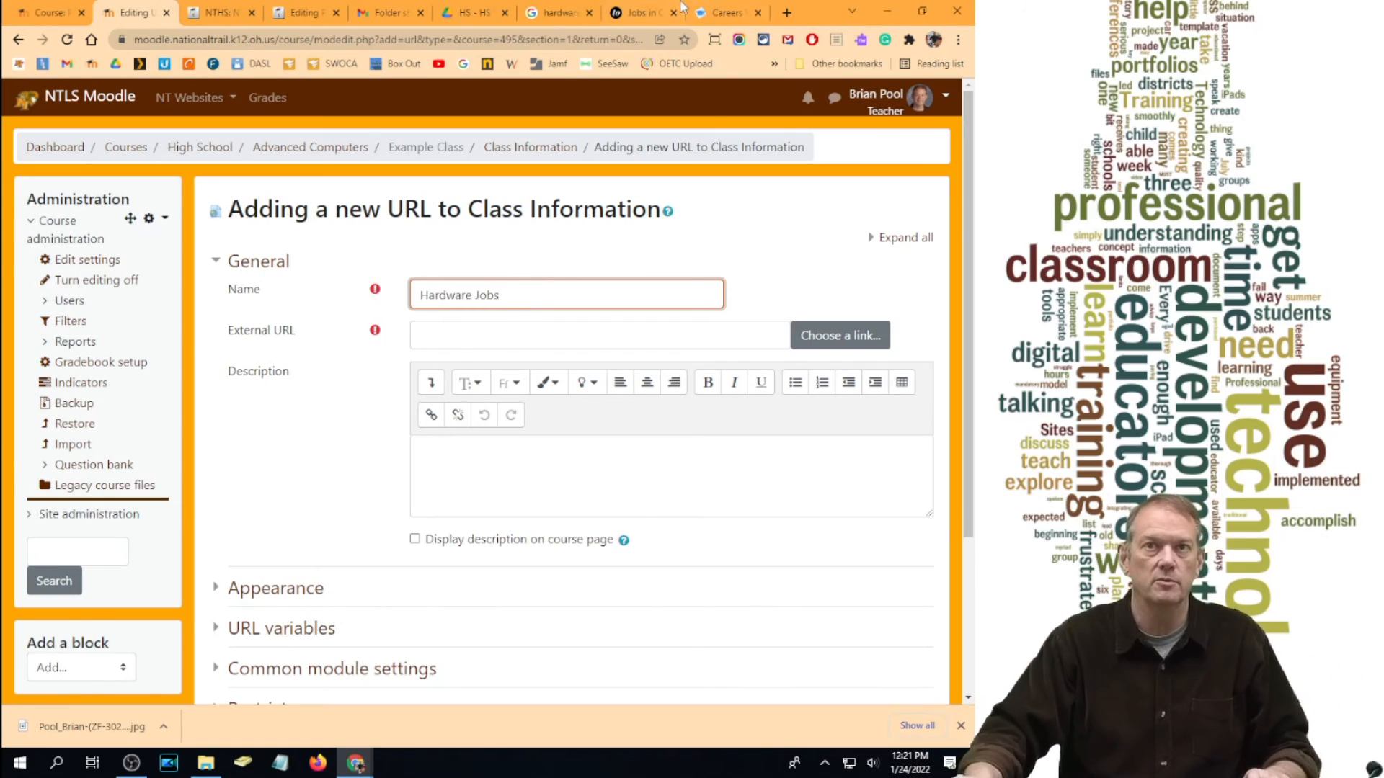
Step: Copy the Jobs in Computer Hardware article's address into the external URL field
left_click(724, 12)
left_click(638, 12)
left_click(479, 45)
key("ctrl+c")
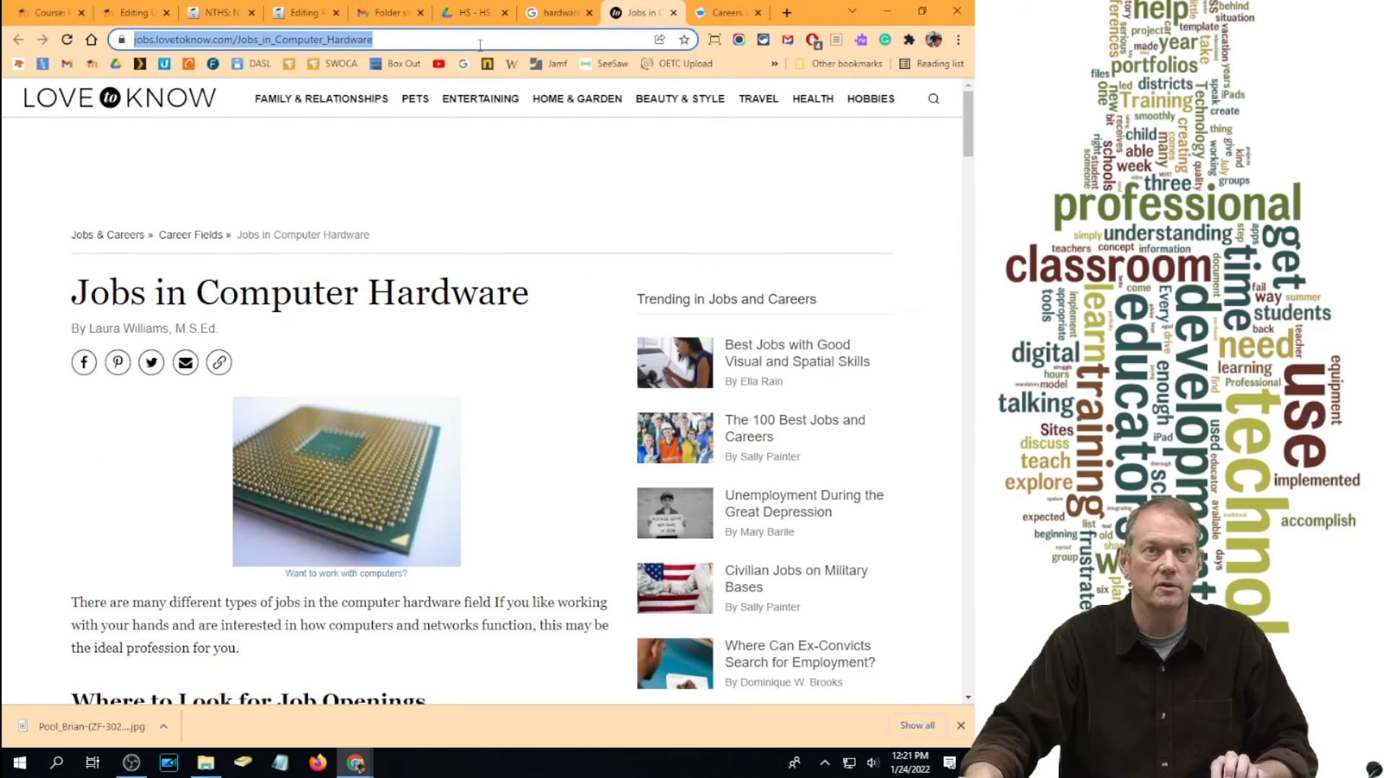
left_click(133, 12)
left_click(454, 341)
key("ctrl+v")
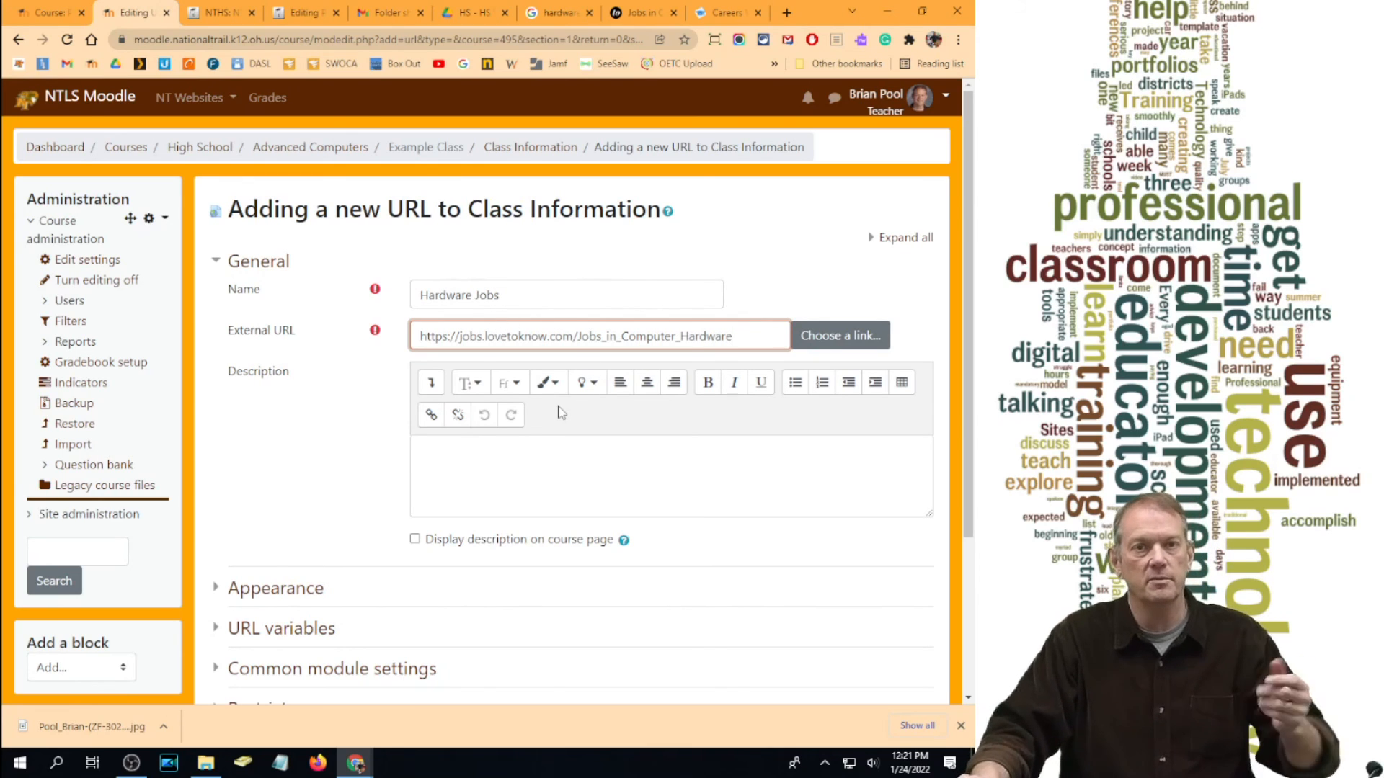
Step: Set the link's Display option to In pop-up and save it
left_click(276, 588)
scroll(396, 408, "down", 1)
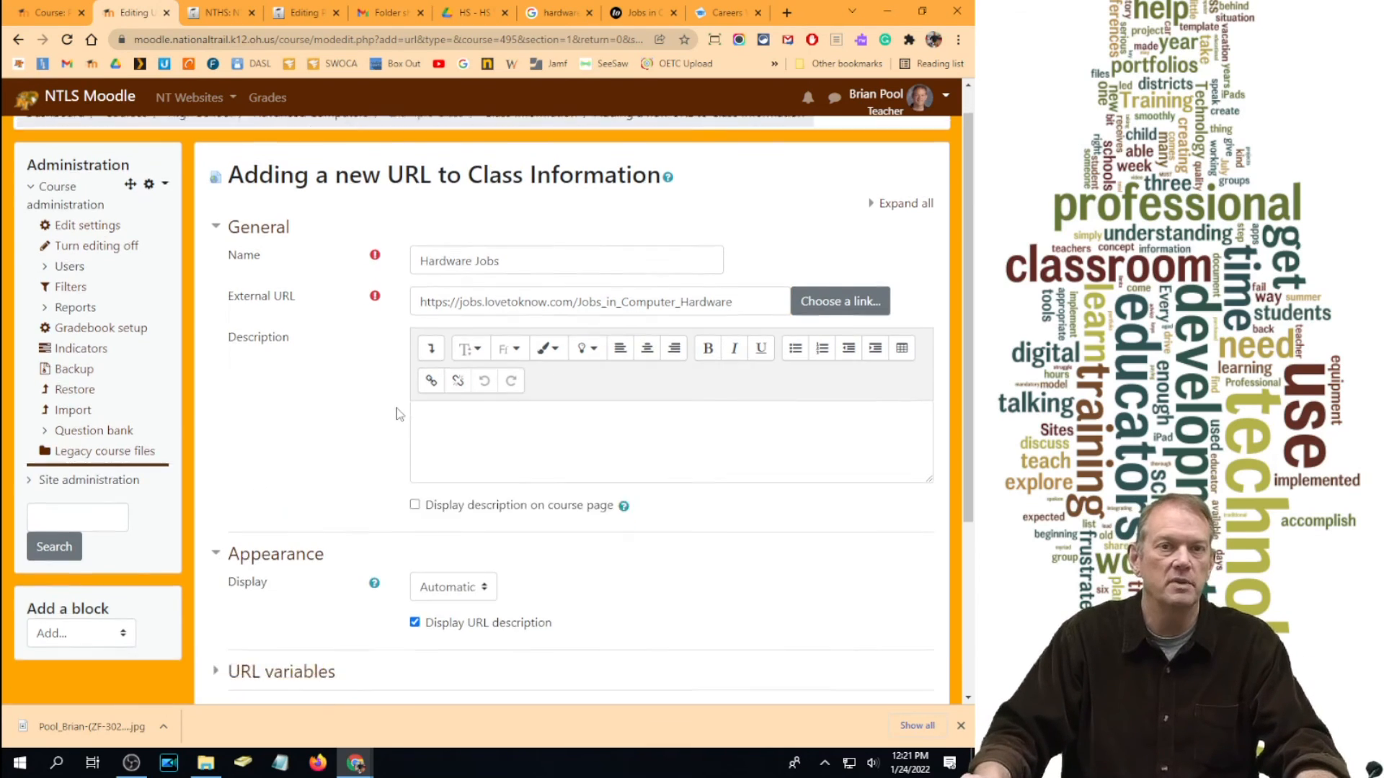
scroll(396, 408, "down", 3)
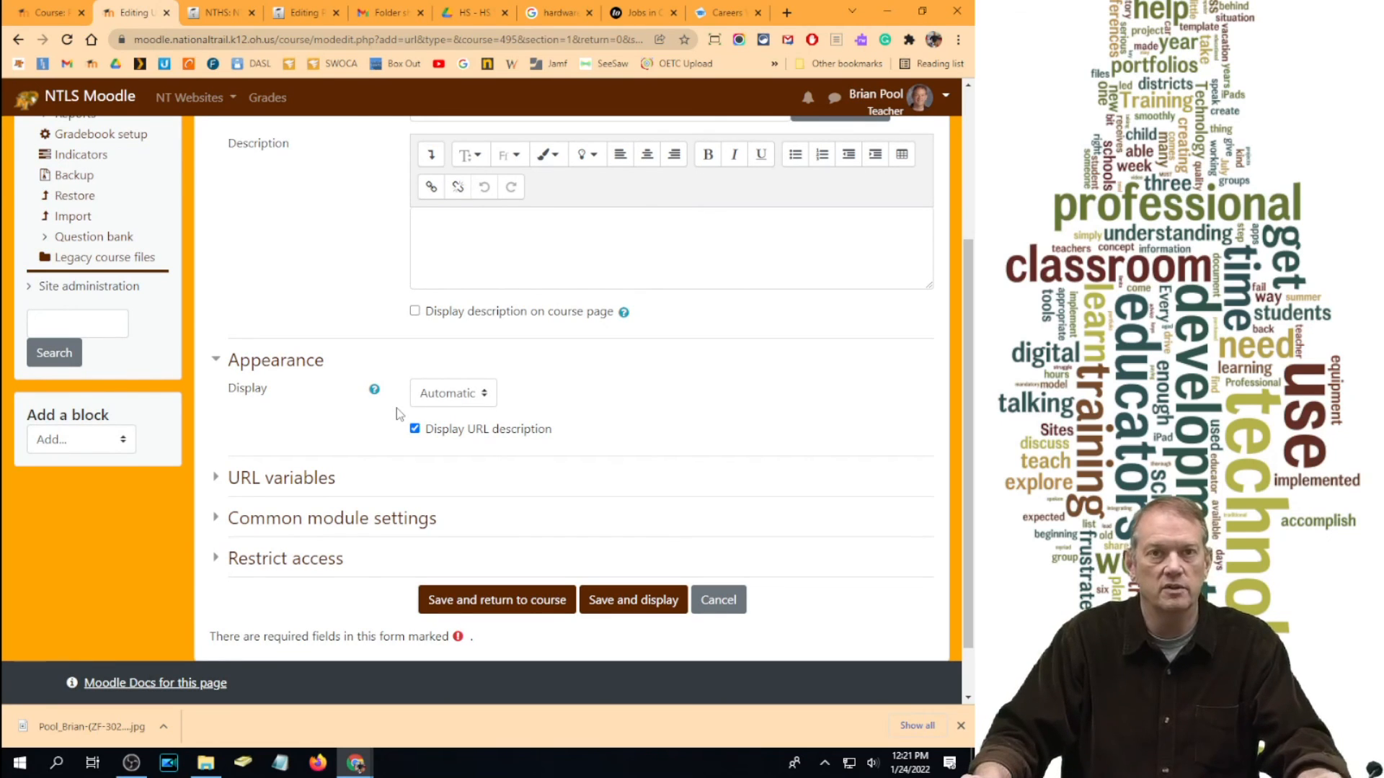
left_click(446, 395)
left_click(444, 467)
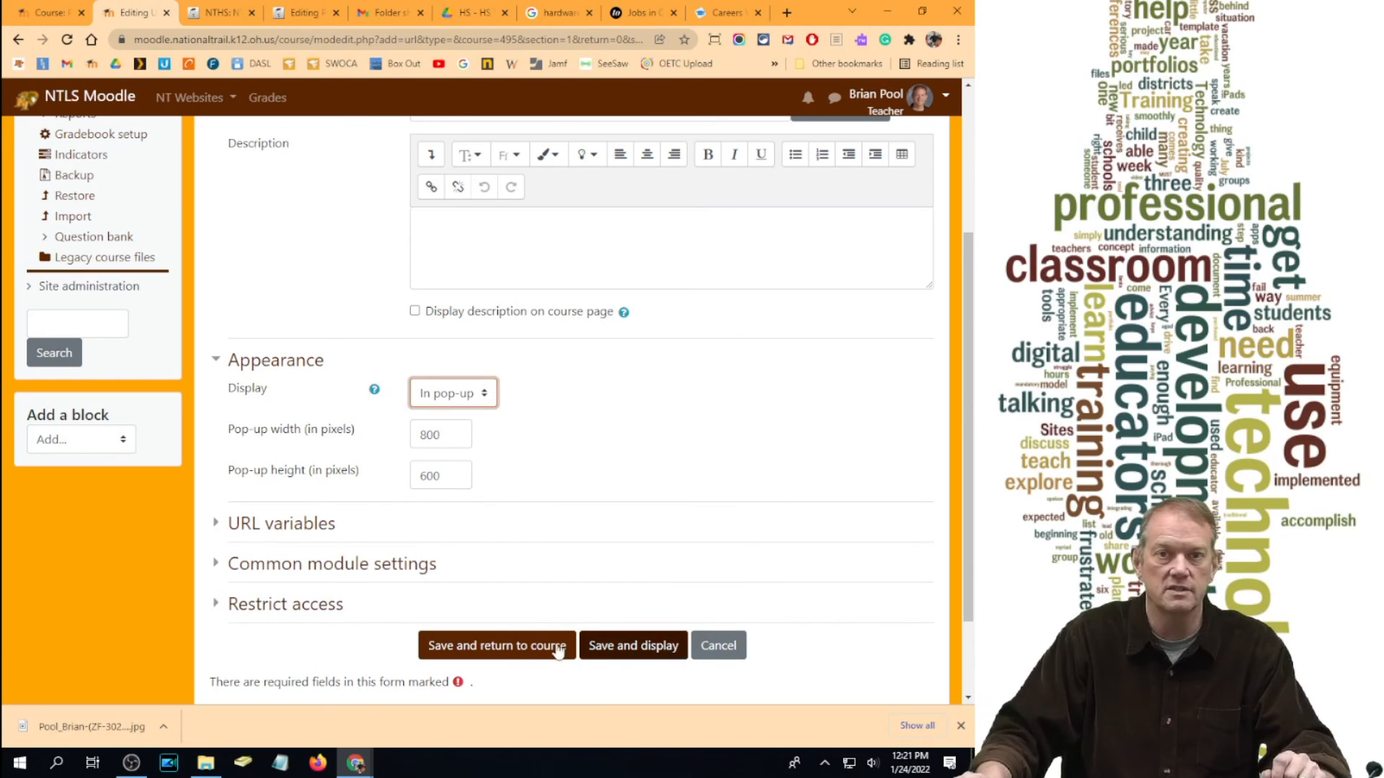
left_click(504, 653)
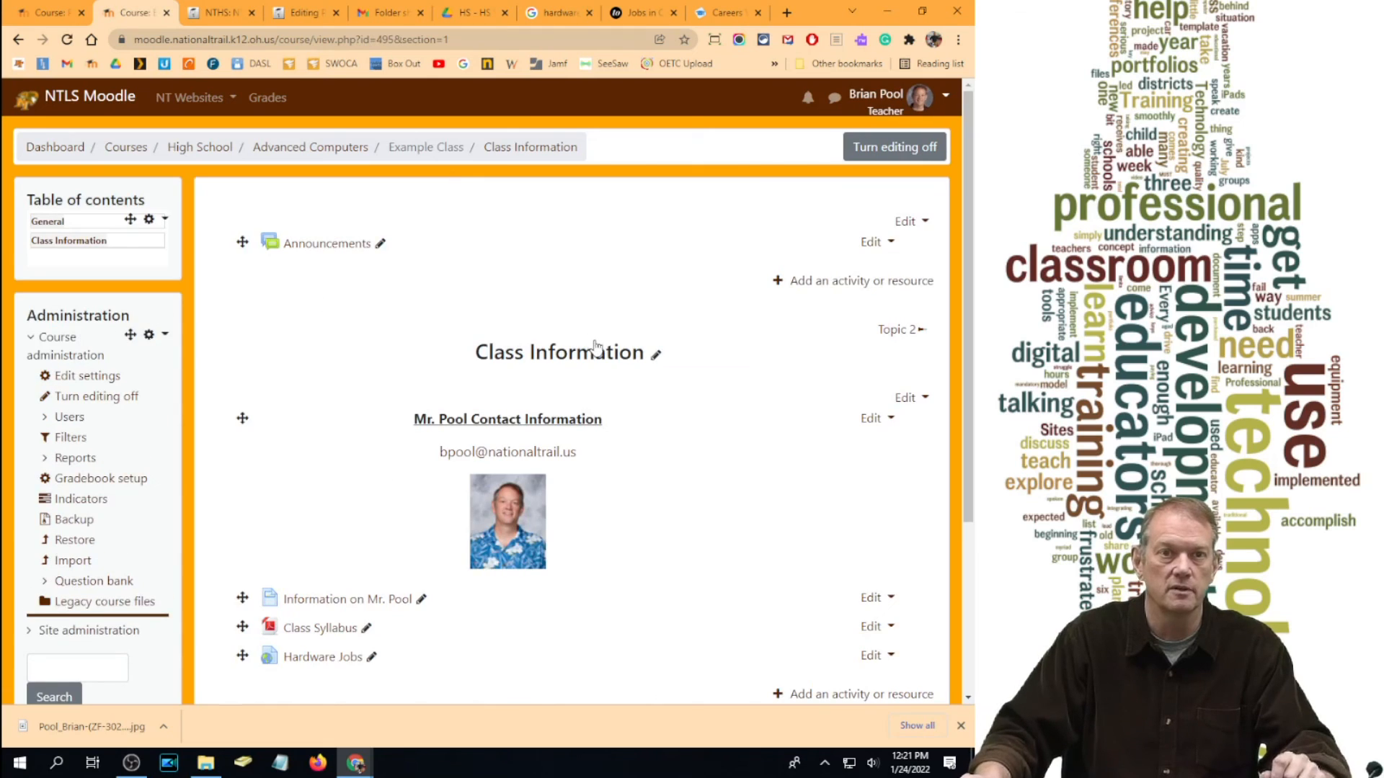
scroll(594, 346, "down", 3)
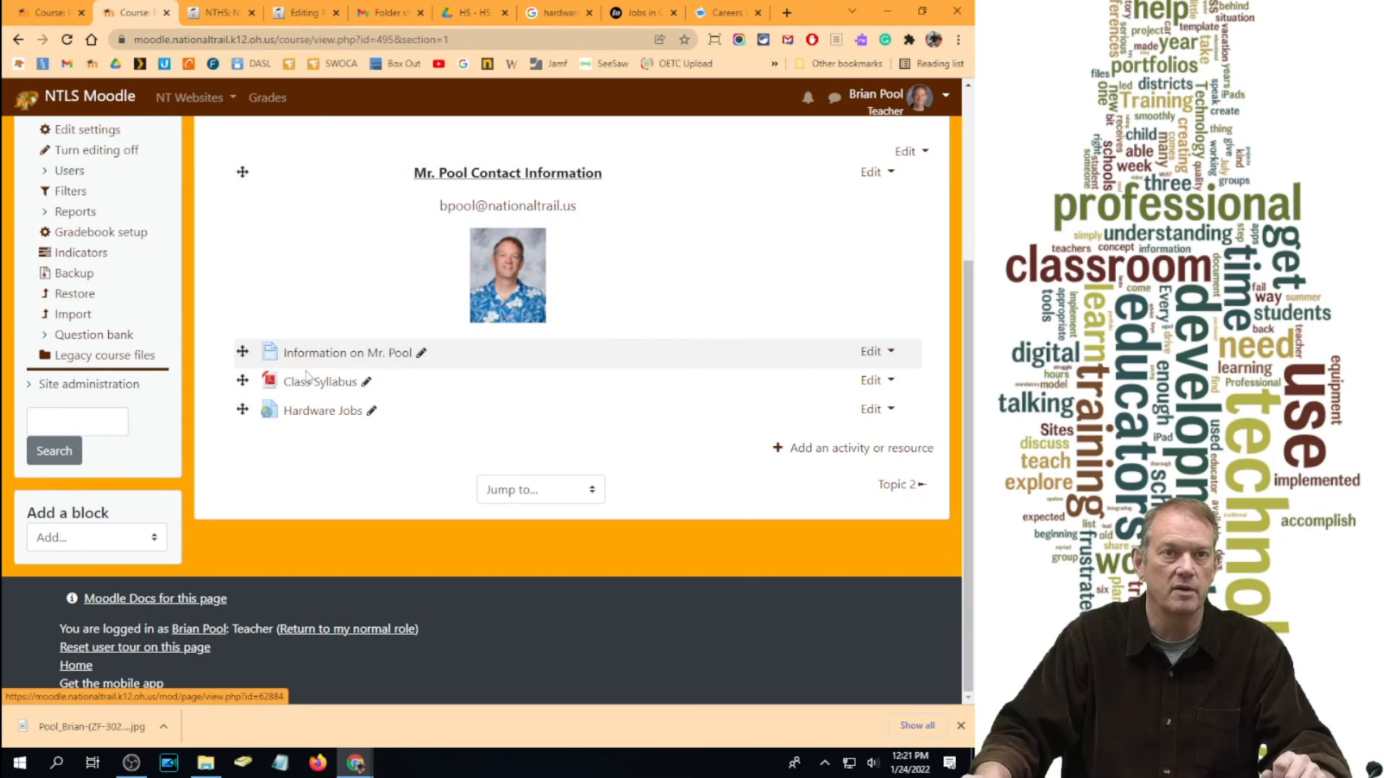
left_click(311, 412)
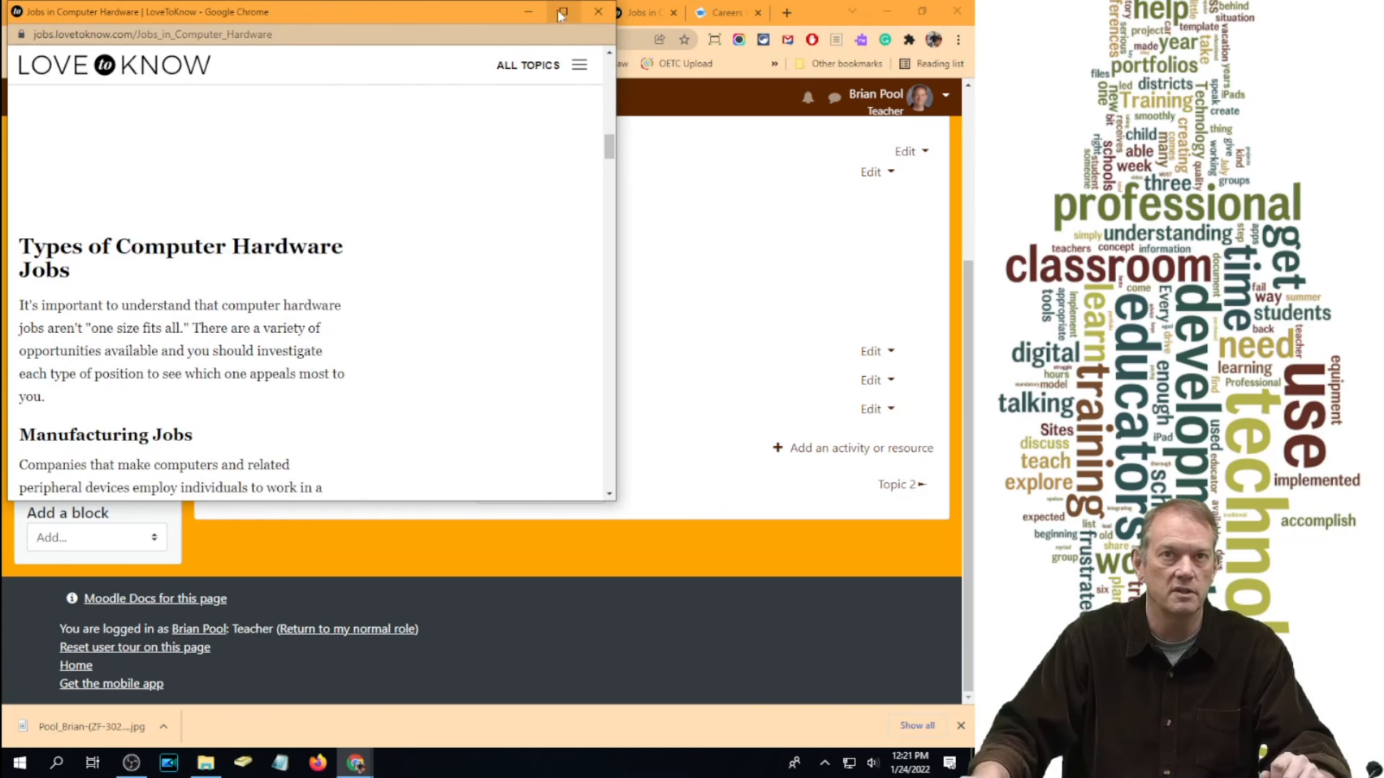
left_click(598, 11)
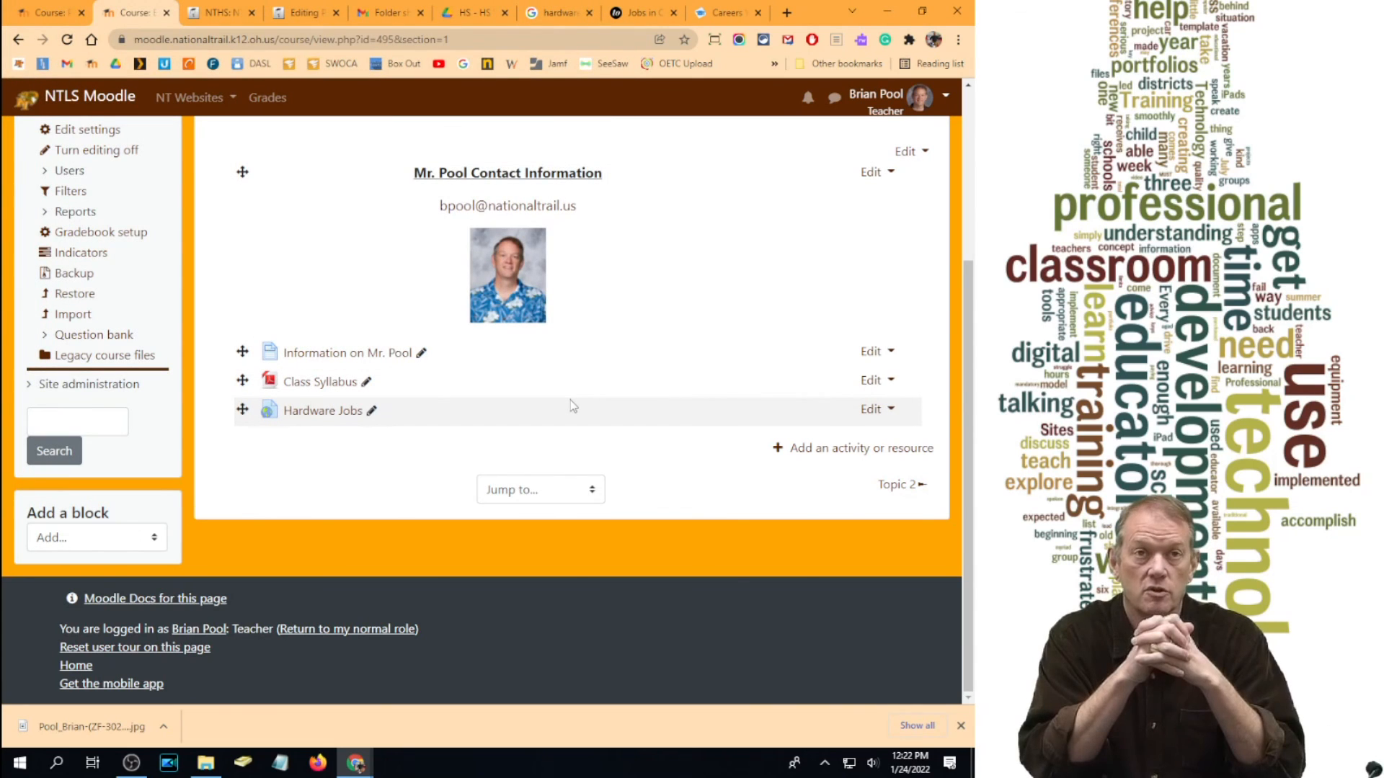